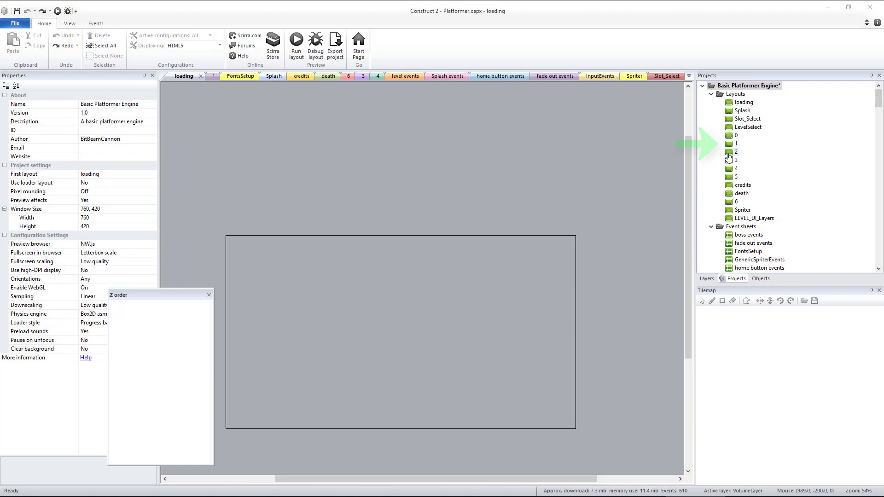
Duplicate layout 1 and rename the copy DayWildernessBG
{"action": "right_click", "coordinate": [732, 144]}
{"action": "left_click", "coordinate": [761, 185]}
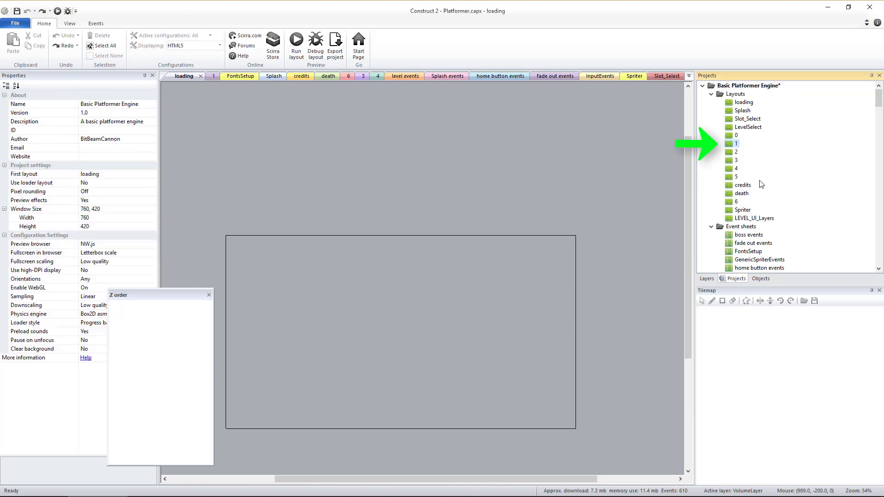
{"action": "right_click", "coordinate": [746, 227]}
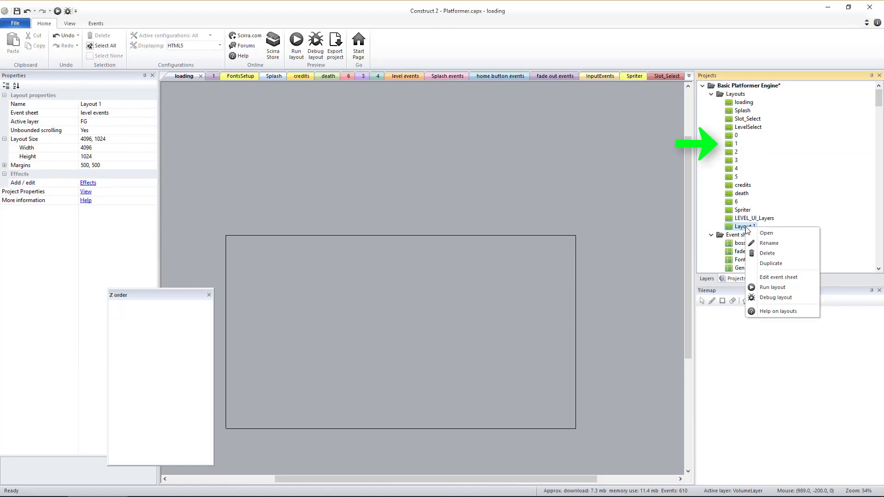
{"action": "left_click", "coordinate": [769, 243]}
{"action": "type", "text": "DayWild"}
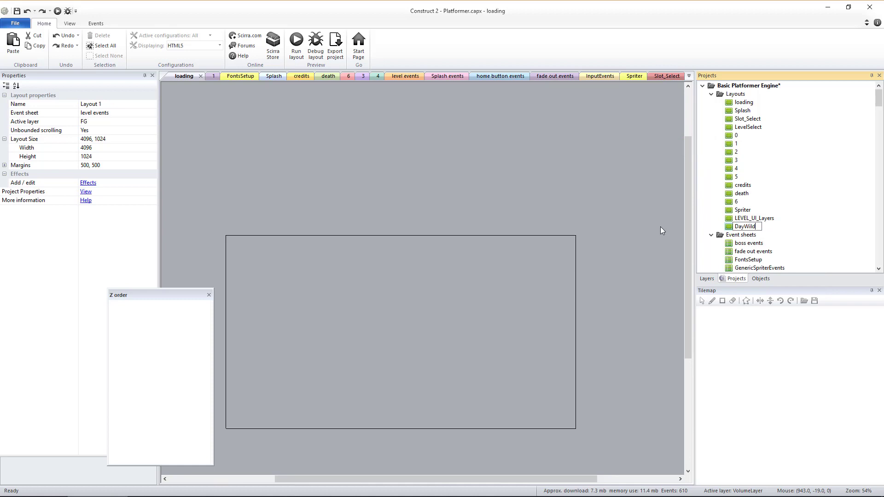
{"action": "type", "text": "ernessBG"}
{"action": "key", "text": "Return"}
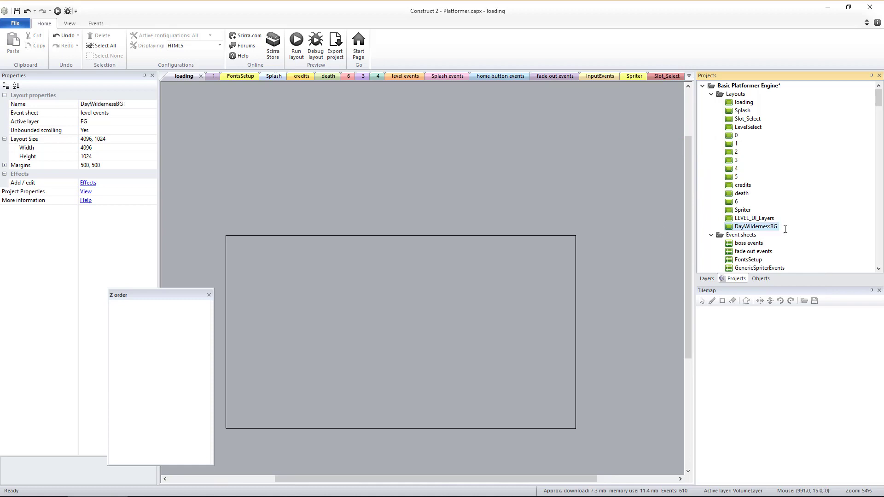
Delete the TOUCH, fades, HUD, FFG, FG and FGNoCollideTiles layers from the DayWildernessBG layout
{"action": "double_click", "coordinate": [728, 226]}
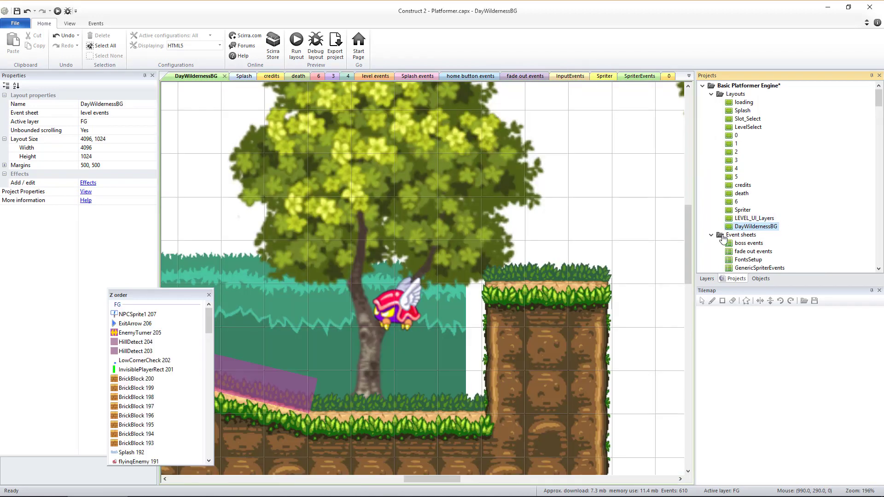
{"action": "left_click", "coordinate": [707, 279]}
{"action": "left_click", "coordinate": [726, 97]}
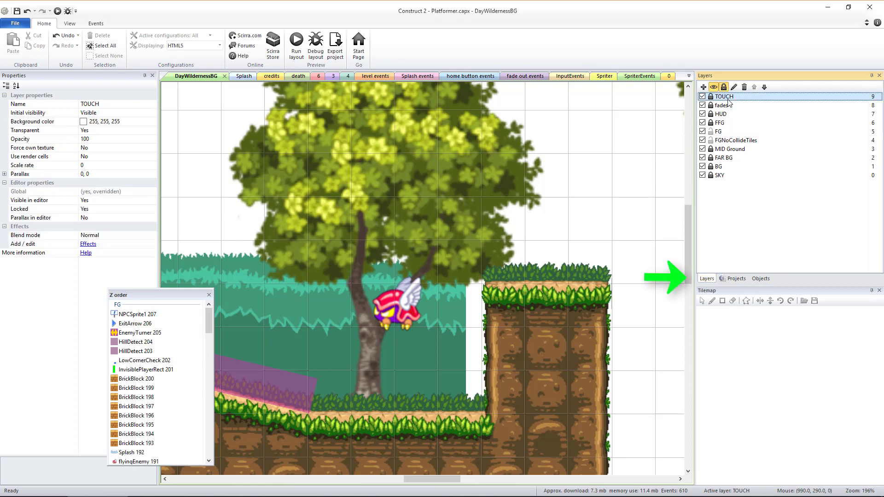
{"action": "key", "text": "Delete"}
{"action": "key", "text": "Delete"}
{"action": "key", "text": "Delete"}
{"action": "key", "text": "Delete"}
{"action": "key", "text": "Delete"}
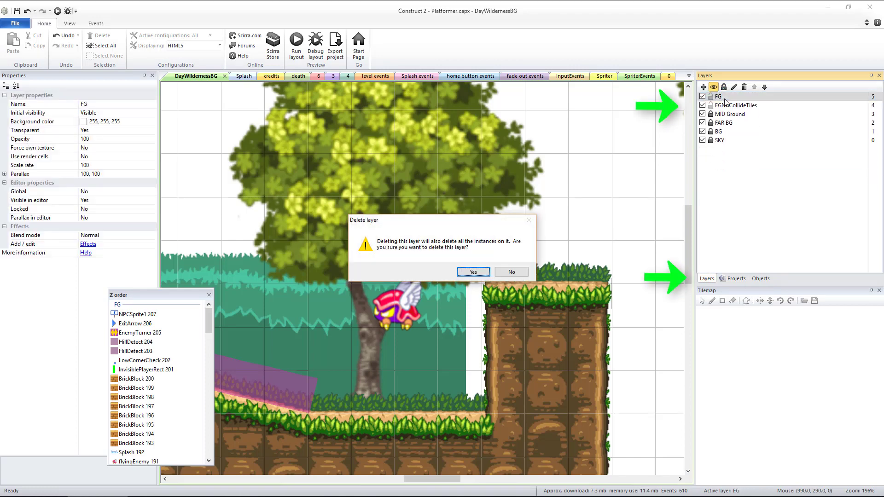
{"action": "key", "text": "Return"}
{"action": "key", "text": "Delete"}
{"action": "key", "text": "Return"}
Rename the SKY layer DayWildernessSky and the BG layer DayWildernessMountains
{"action": "right_click", "coordinate": [719, 123]}
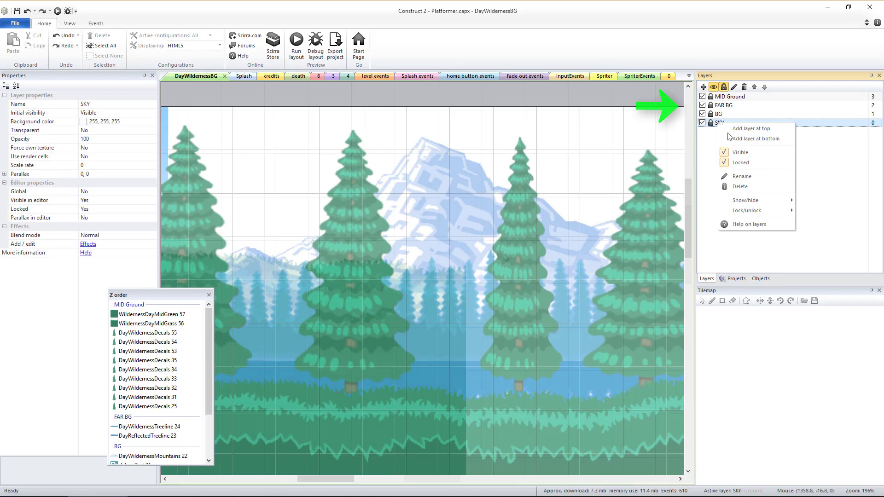
{"action": "left_click", "coordinate": [742, 177]}
{"action": "type", "text": "DayWildernessSky"}
{"action": "key", "text": "Return"}
{"action": "right_click", "coordinate": [734, 114]}
{"action": "left_click", "coordinate": [756, 167]}
{"action": "type", "text": "DayWilderness"}
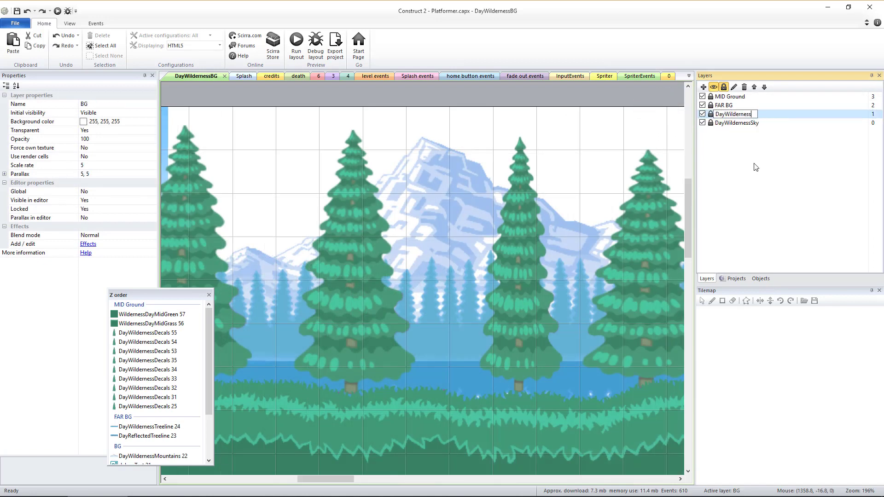
{"action": "type", "text": "Mountains"}
{"action": "key", "text": "Return"}
Rename the FAR BG layer DayWildernessTreeline and the MID Ground layer DayWildernessMidground
{"action": "right_click", "coordinate": [730, 105]}
{"action": "left_click", "coordinate": [758, 158]}
{"action": "type", "text": "DawWildernessTre"}
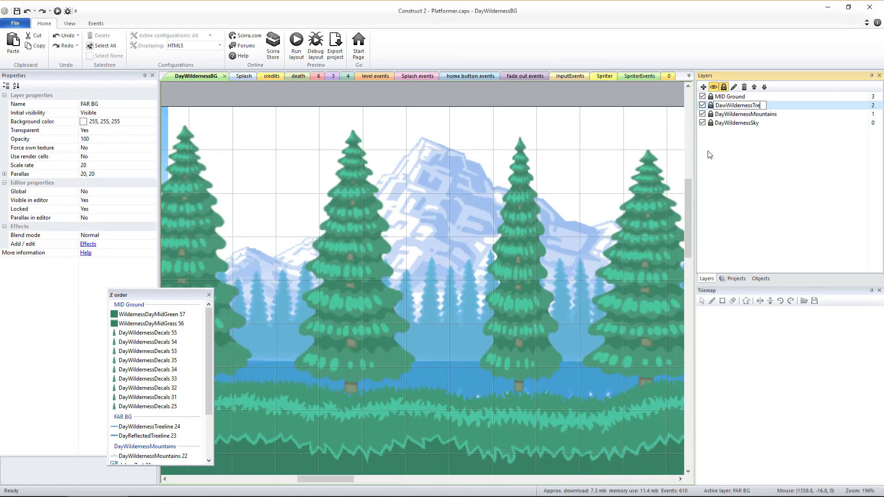
{"action": "key", "text": "Return"}
{"action": "right_click", "coordinate": [720, 98]}
{"action": "left_click", "coordinate": [755, 150]}
{"action": "type", "text": "Day"}
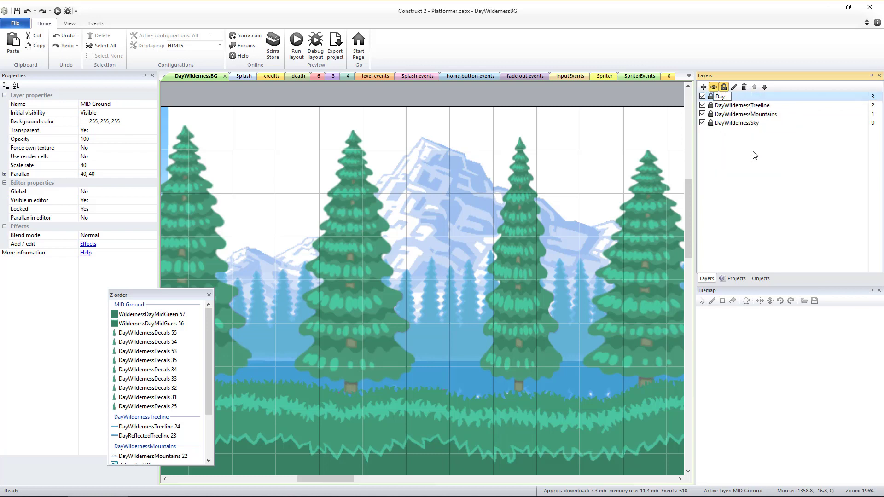
{"action": "type", "text": "WildernessMidground"}
{"action": "key", "text": "Return"}
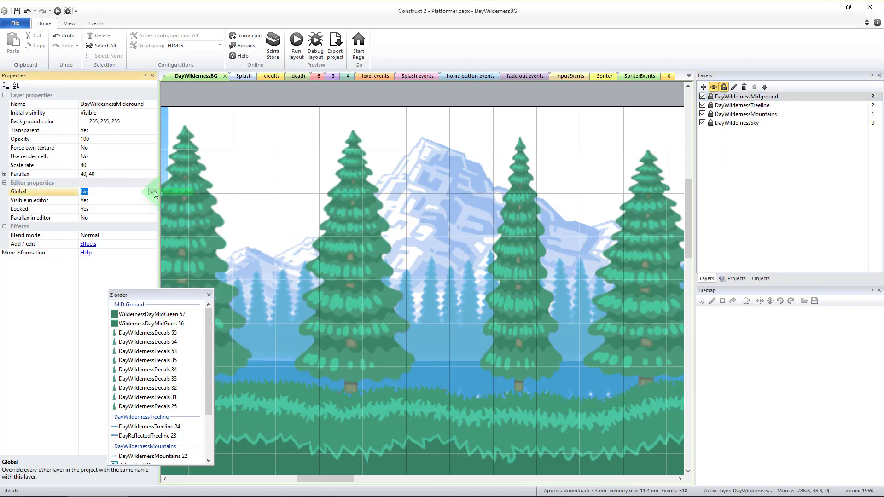
Set Global to Yes for all four DayWilderness layers
{"action": "key", "text": "Down"}
{"action": "key", "text": "Down"}
{"action": "left_click", "coordinate": [92, 192]}
{"action": "left_click", "coordinate": [87, 206]}
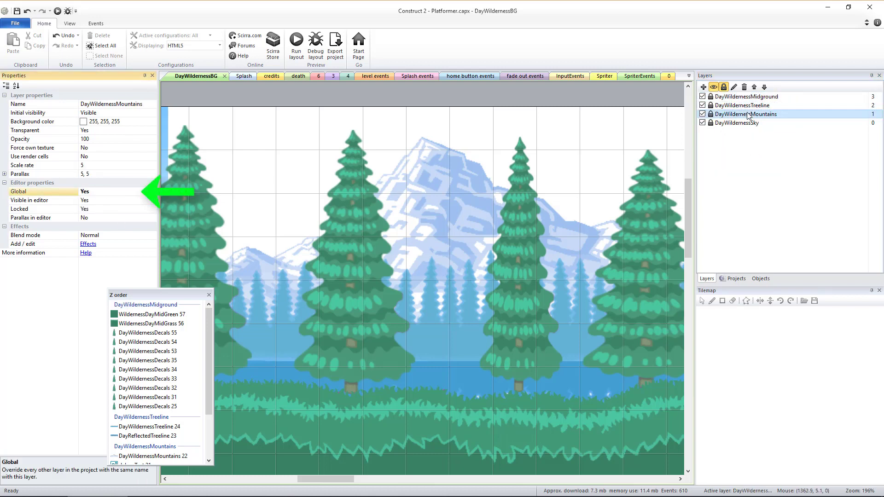
{"action": "left_click", "coordinate": [750, 122]}
Delete the SKY and BG layers, including their instances, from layout 1
{"action": "left_click", "coordinate": [736, 279]}
{"action": "double_click", "coordinate": [736, 144]}
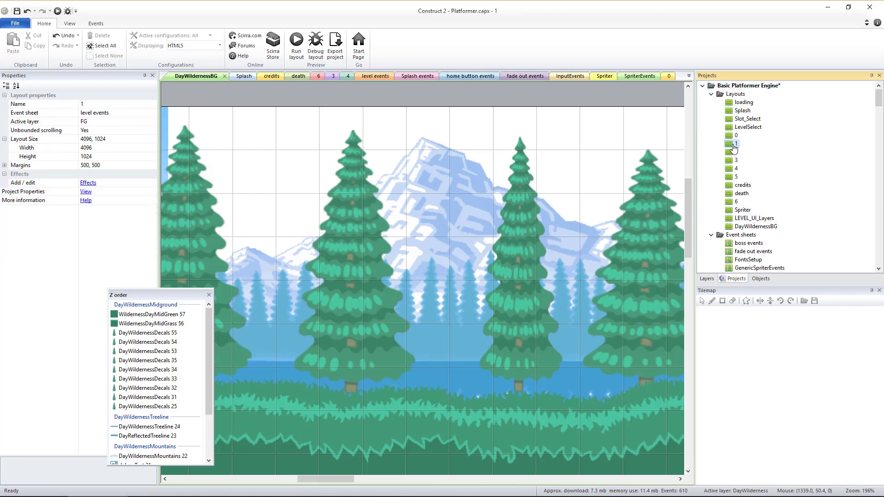
{"action": "left_click", "coordinate": [707, 279]}
{"action": "left_click", "coordinate": [720, 175]}
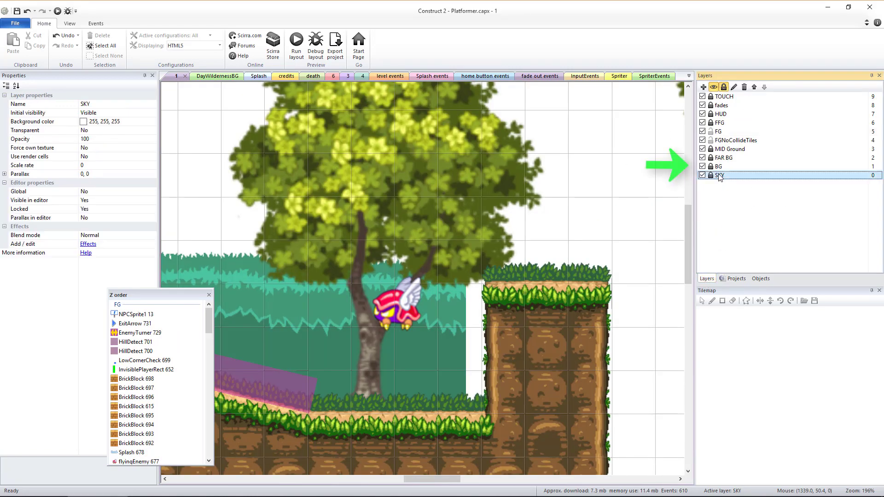
{"action": "key", "text": "Delete"}
{"action": "left_click", "coordinate": [473, 272]}
{"action": "left_click", "coordinate": [719, 167]}
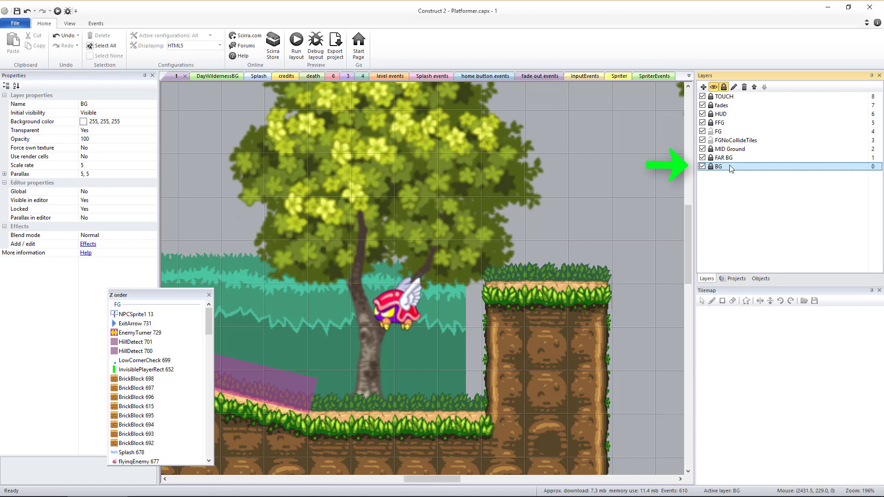
{"action": "key", "text": "Delete"}
{"action": "left_click", "coordinate": [467, 274]}
Delete the FAR BG and MID Ground layers, including their instances, from layout 1
{"action": "left_click", "coordinate": [724, 158]}
{"action": "key", "text": "Delete"}
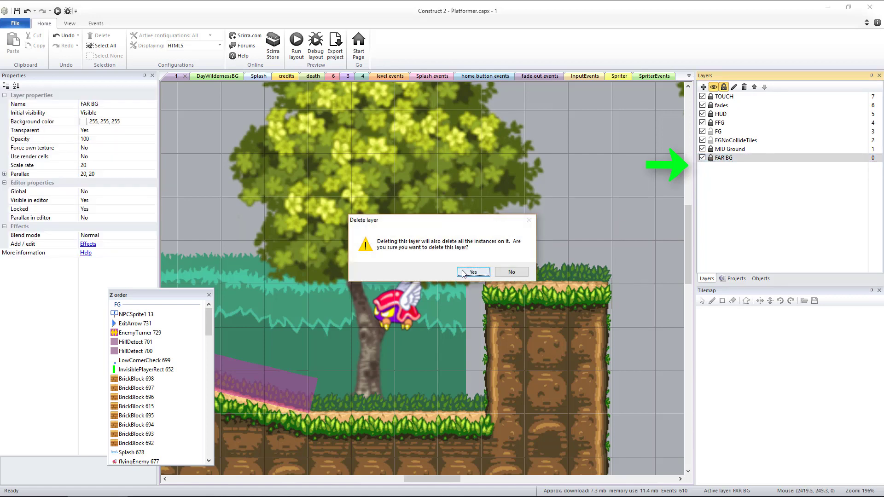
{"action": "left_click", "coordinate": [467, 274]}
{"action": "left_click", "coordinate": [729, 150]}
{"action": "key", "text": "Delete"}
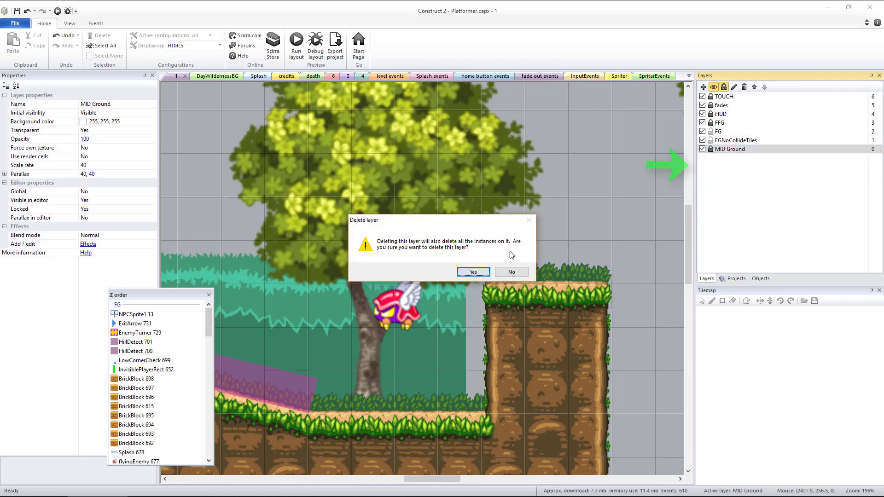
{"action": "left_click", "coordinate": [464, 273]}
Add a new layer to layout 1 and copy the DayWildernessSky layer name from the DayWildernessBG layout
{"action": "left_click", "coordinate": [704, 87]}
{"action": "left_click", "coordinate": [735, 278]}
{"action": "double_click", "coordinate": [749, 226]}
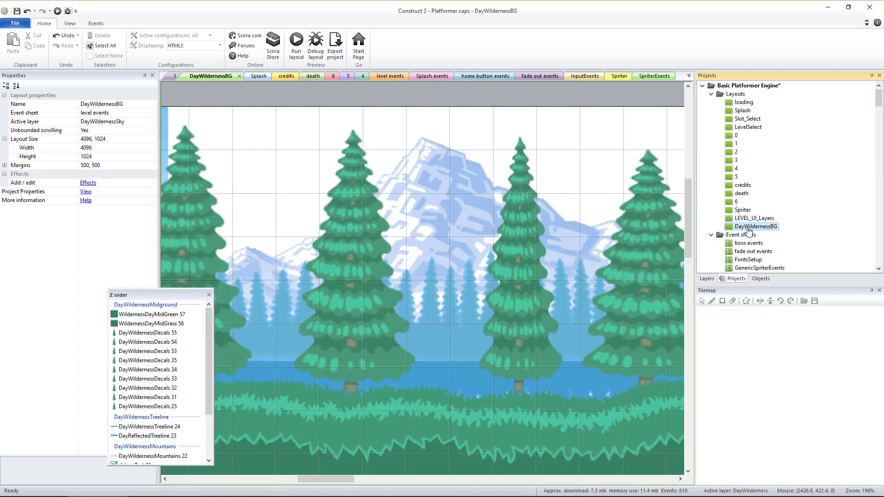
{"action": "left_click", "coordinate": [706, 279]}
{"action": "left_click", "coordinate": [741, 123]}
{"action": "left_click", "coordinate": [115, 104]}
{"action": "key", "text": "ctrl+c"}
Rename layout 1's new lowest layer DayWildernessSky using the copied name
{"action": "left_click", "coordinate": [735, 278]}
{"action": "double_click", "coordinate": [730, 144]}
{"action": "left_click", "coordinate": [706, 279]}
{"action": "left_click", "coordinate": [728, 150]}
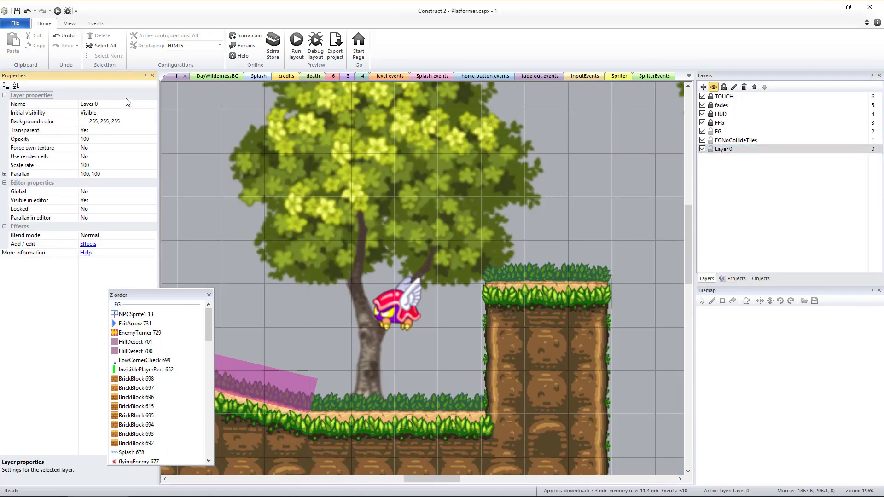
{"action": "left_click", "coordinate": [126, 104]}
{"action": "key", "text": "ctrl+v"}
Add a layer between FGNoCollideTiles and DayWildernessSky in layout 1, and copy the DayWildernessMountains layer name from DayWildernessBG
{"action": "left_click", "coordinate": [704, 87]}
{"action": "left_click_drag", "start_coordinate": [727, 96], "coordinate": [730, 150]}
{"action": "left_click", "coordinate": [736, 278]}
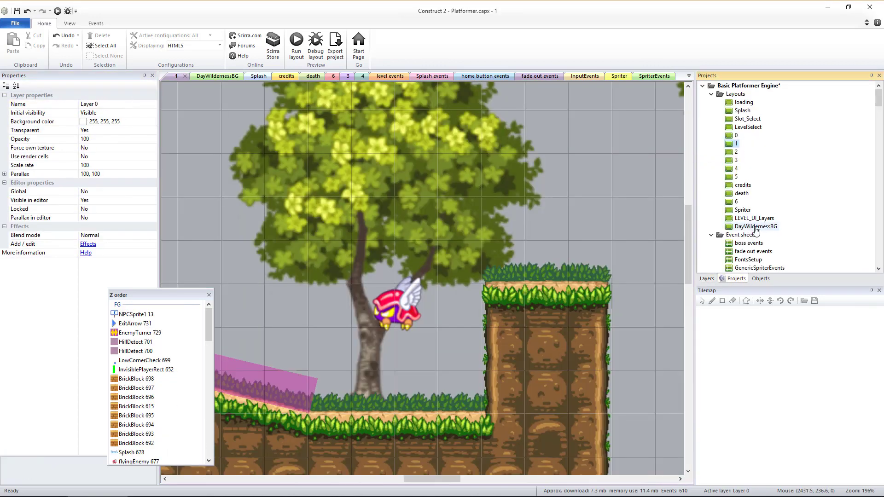
{"action": "double_click", "coordinate": [755, 228]}
{"action": "left_click", "coordinate": [707, 279]}
{"action": "left_click", "coordinate": [737, 114]}
{"action": "left_click", "coordinate": [119, 104]}
{"action": "key", "text": "ctrl+c"}
Rename the new layer above DayWildernessSky in layout 1 DayWildernessMountains using the copied name
{"action": "left_click", "coordinate": [735, 279]}
{"action": "double_click", "coordinate": [734, 144]}
{"action": "left_click", "coordinate": [706, 278]}
{"action": "left_click", "coordinate": [727, 149]}
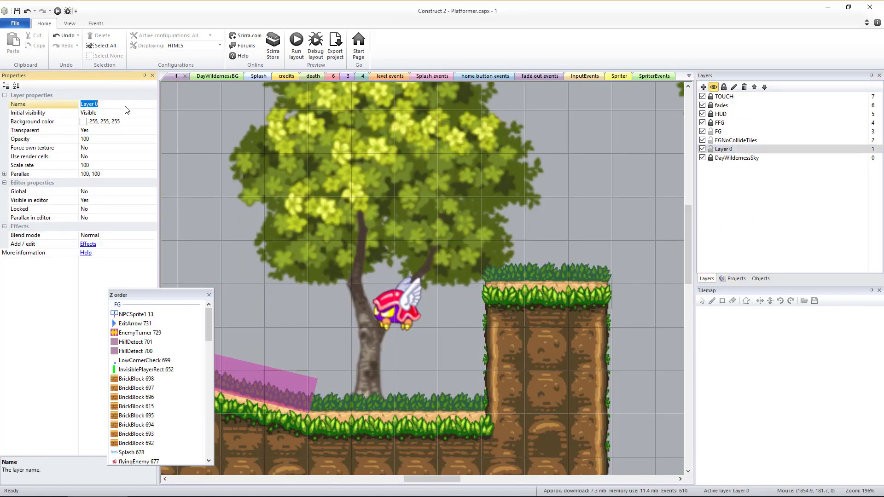
{"action": "key", "text": "ctrl+v"}
Add a layer directly above DayWildernessMountains in layout 1, and copy the DayWildernessTreeline layer name from DayWildernessBG
{"action": "left_click", "coordinate": [703, 87]}
{"action": "left_click_drag", "start_coordinate": [730, 96], "coordinate": [732, 151]}
{"action": "left_click", "coordinate": [737, 279]}
{"action": "double_click", "coordinate": [752, 226]}
{"action": "left_click", "coordinate": [706, 278]}
{"action": "left_click", "coordinate": [742, 105]}
{"action": "left_click", "coordinate": [149, 104]}
{"action": "key", "text": "ctrl+c"}
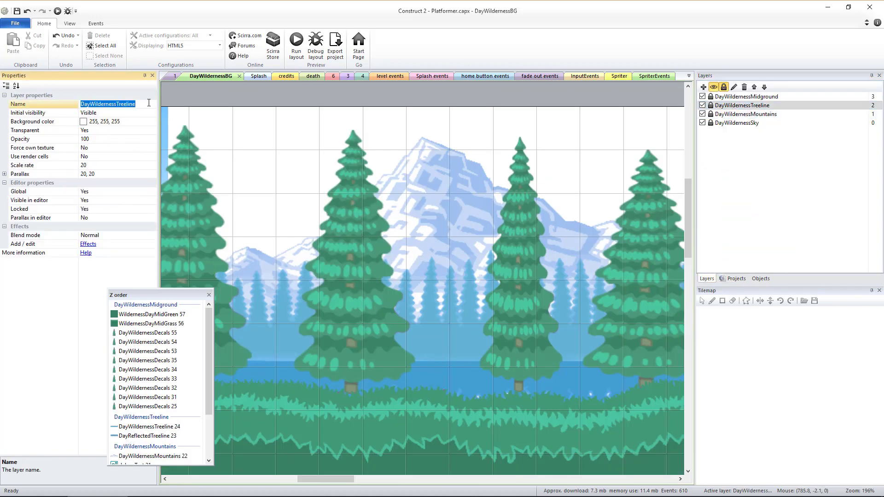
Rename the new layer above DayWildernessMountains in layout 1 DayWildernessTreeline using the copied name
{"action": "left_click", "coordinate": [737, 278]}
{"action": "double_click", "coordinate": [729, 143]}
{"action": "left_click", "coordinate": [707, 278]}
{"action": "left_click", "coordinate": [703, 87]}
{"action": "key", "text": "ctrl+z"}
{"action": "left_click", "coordinate": [727, 148]}
{"action": "left_click", "coordinate": [127, 103]}
{"action": "key", "text": "ctrl+v"}
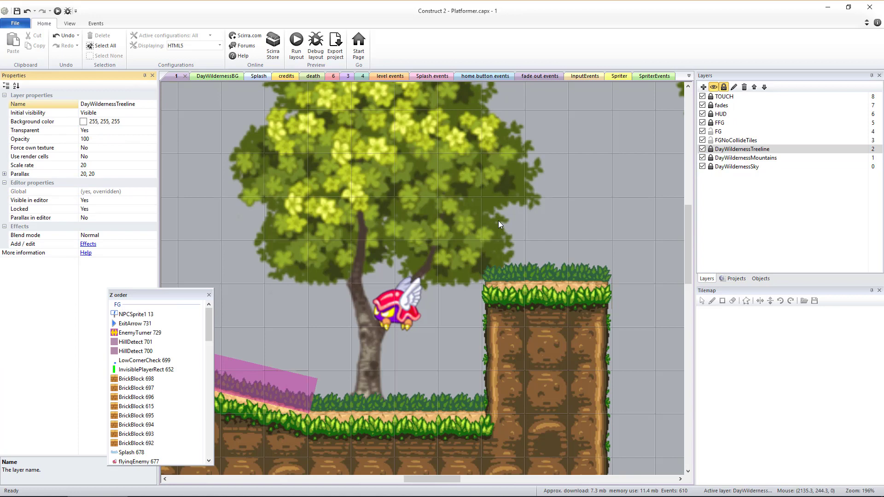
Add a layer directly above DayWildernessTreeline in layout 1, and copy the DayWildernessMidground layer name from DayWildernessBG
{"action": "left_click", "coordinate": [703, 87]}
{"action": "left_click_drag", "start_coordinate": [730, 96], "coordinate": [732, 163]}
{"action": "left_click", "coordinate": [736, 279]}
{"action": "double_click", "coordinate": [750, 226]}
{"action": "left_click", "coordinate": [707, 279]}
{"action": "left_click", "coordinate": [739, 97]}
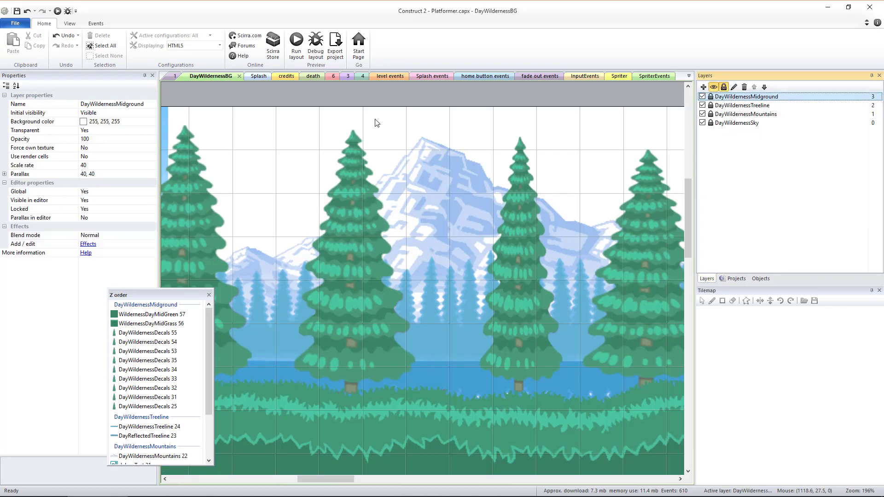
{"action": "left_click", "coordinate": [138, 103]}
Rename the new layer above DayWildernessTreeline in layout 1 DayWildernessMidground using the copied name
{"action": "left_click", "coordinate": [736, 279]}
{"action": "double_click", "coordinate": [731, 143]}
{"action": "left_click", "coordinate": [706, 278]}
{"action": "left_click", "coordinate": [728, 148]}
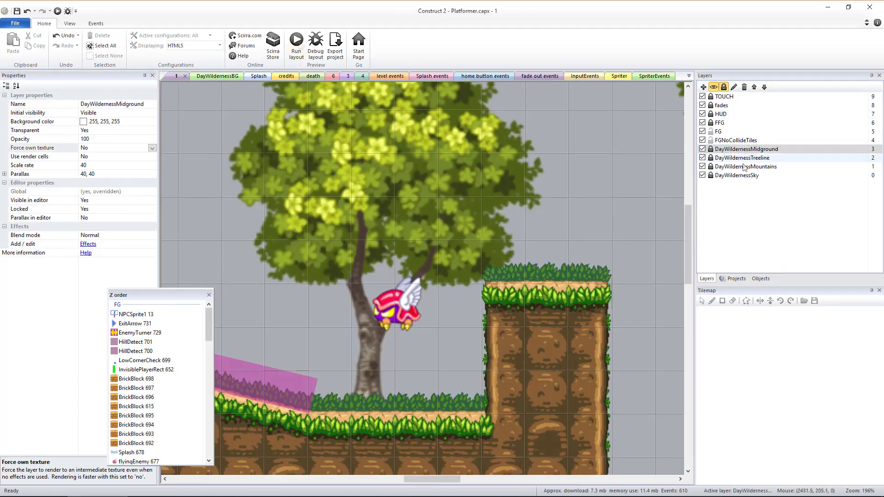
Preview layout 1 and run and jump the character through the level to check the global background layers
{"action": "left_click", "coordinate": [297, 42]}
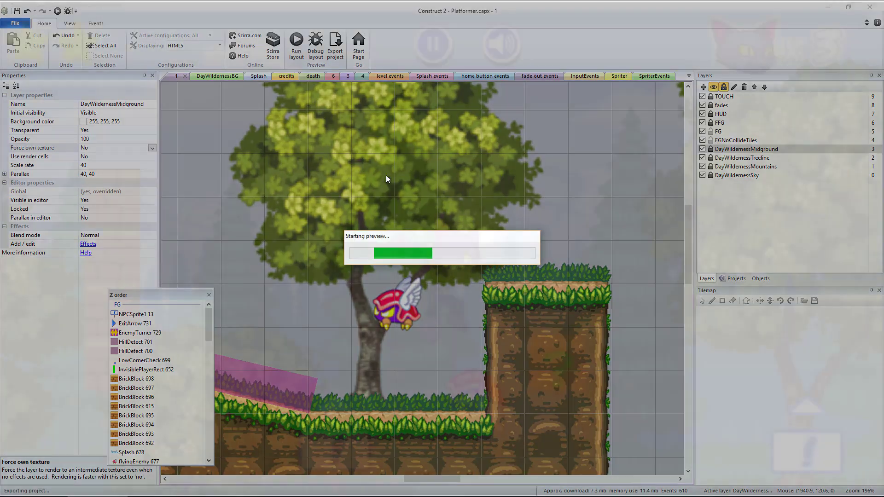
{"action": "key", "text": "Right"}
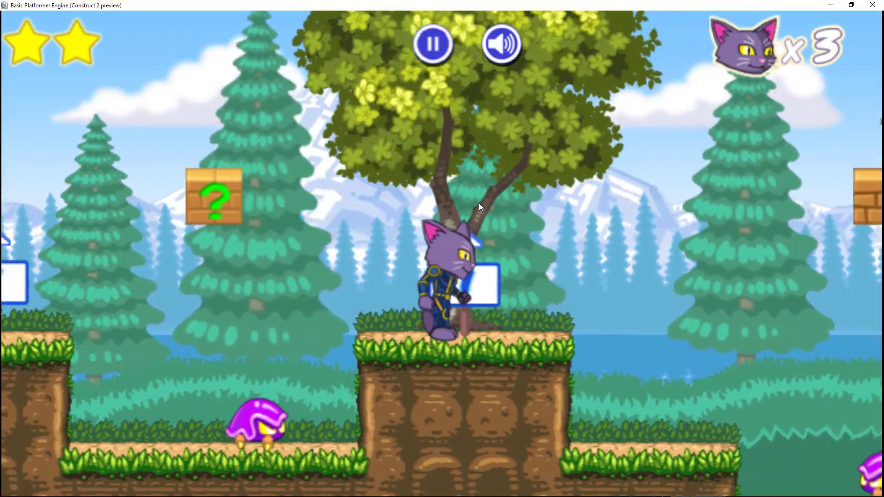
{"action": "key", "text": "Left"}
{"action": "key", "text": "Up"}
{"action": "key", "text": "Right"}
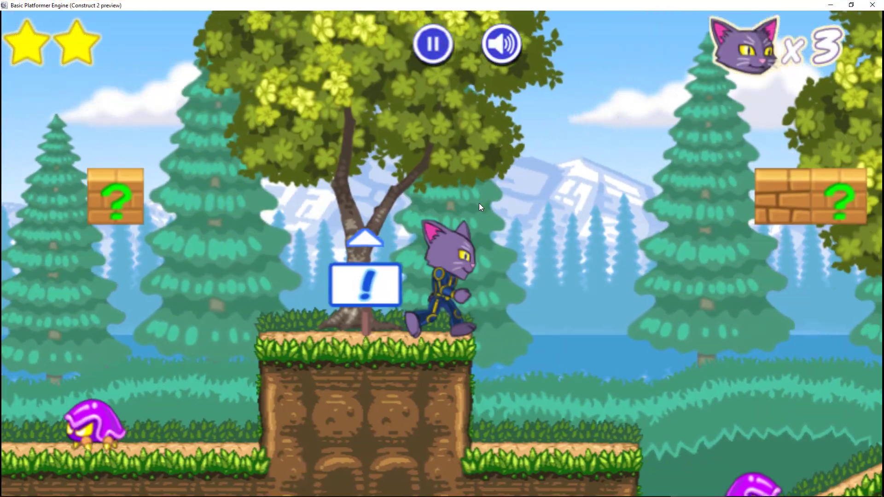
{"action": "key", "text": "Up"}
{"action": "key", "text": "Right"}
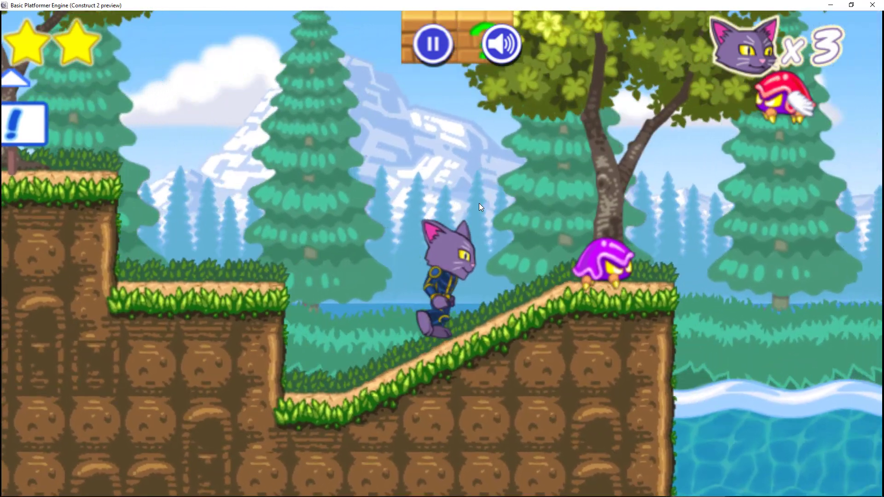
{"action": "key", "text": "Up"}
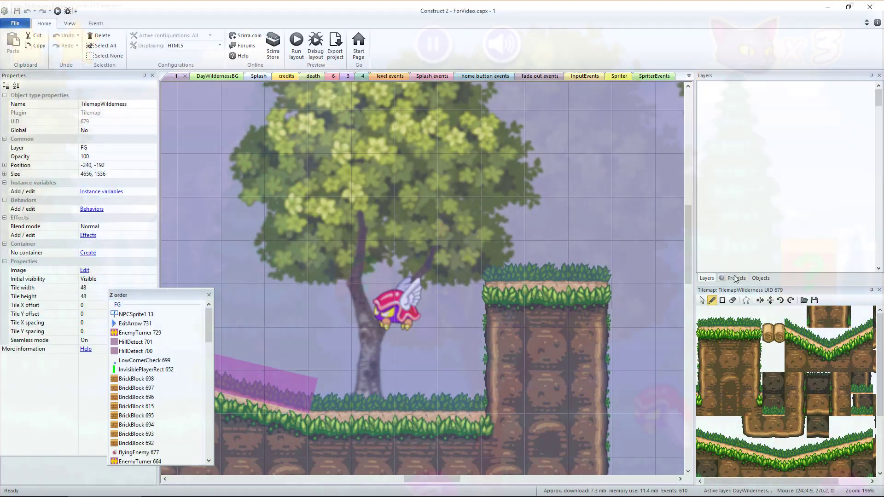
Open the LEVEL_UI_Layers layout and examine its interface objects and layer list
{"action": "left_click", "coordinate": [736, 278]}
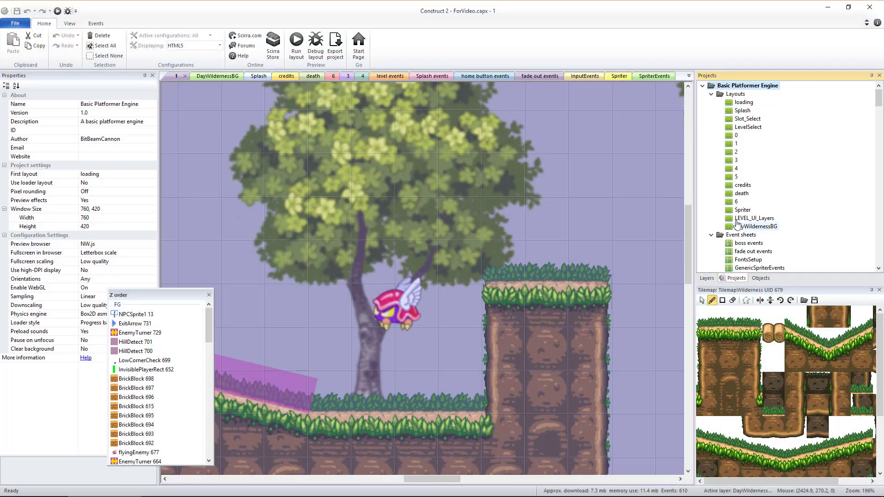
{"action": "double_click", "coordinate": [755, 219]}
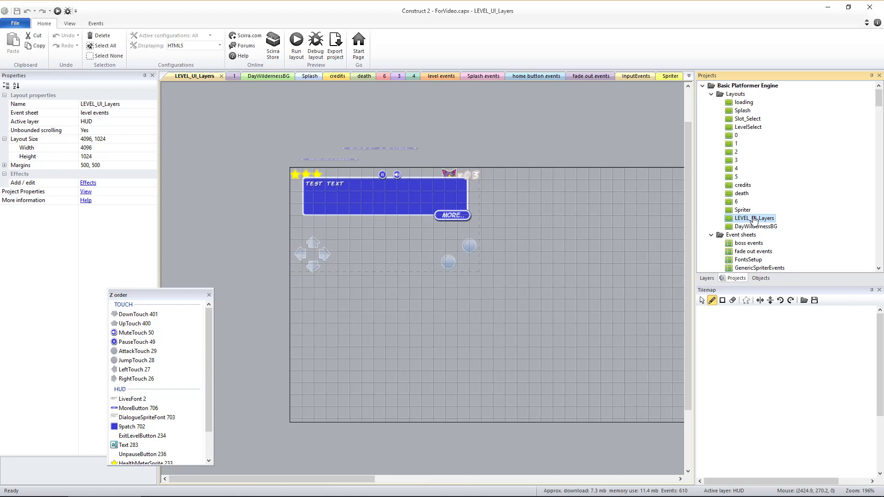
{"action": "scroll", "coordinate": [384, 206], "scroll_direction": "up", "scroll_amount": 2, "text": "ctrl"}
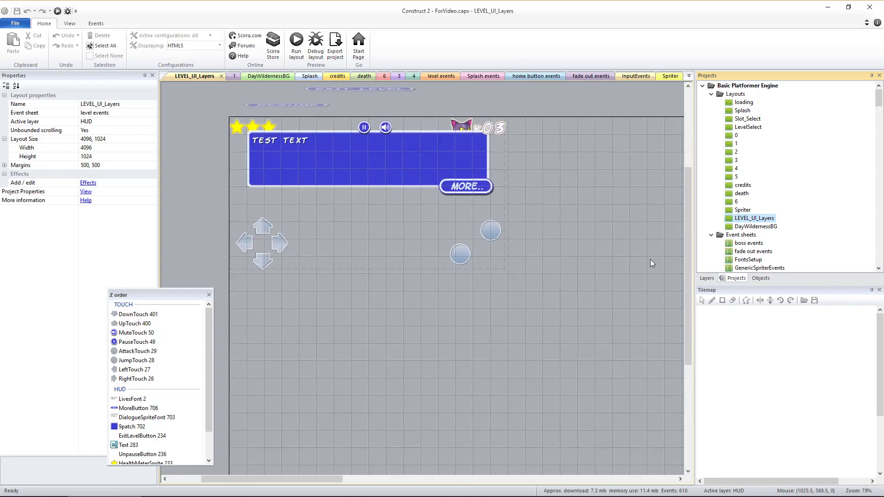
{"action": "left_click", "coordinate": [705, 278]}
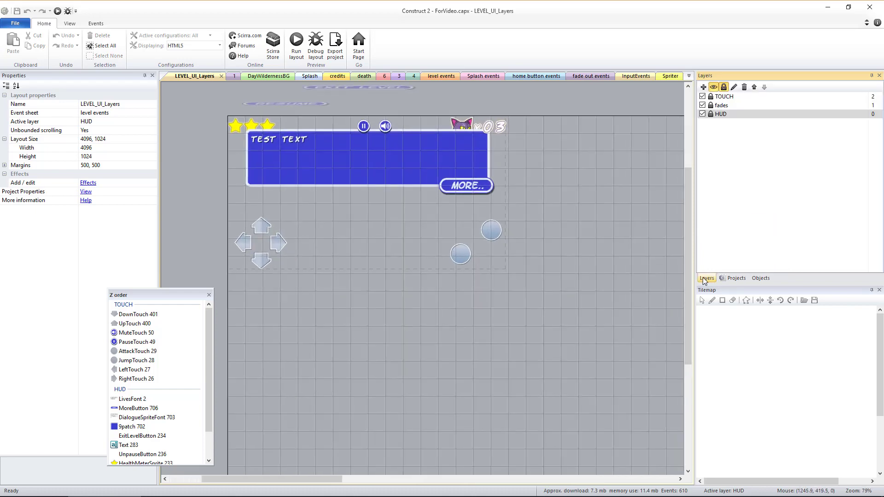
Turn the HUD and TOUCH layers of the LEVEL_UI_Layers layout off and on to check what they contain
{"action": "left_click", "coordinate": [703, 114]}
{"action": "left_click", "coordinate": [703, 113]}
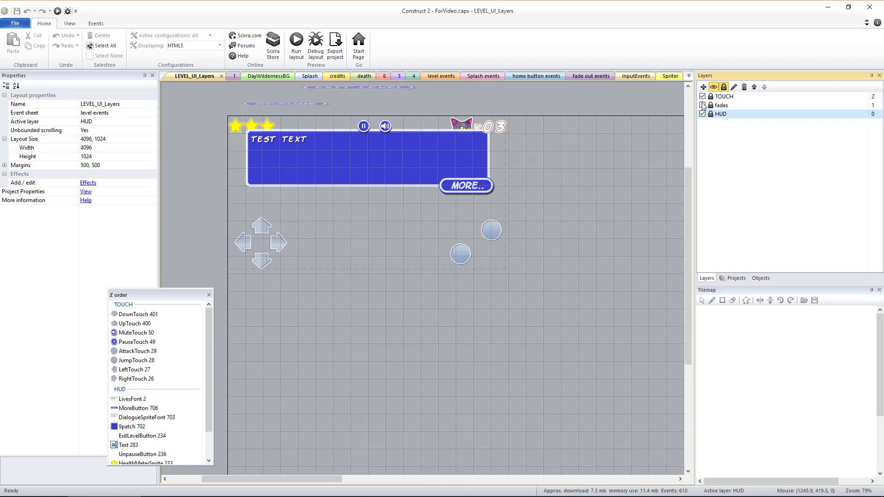
{"action": "left_click", "coordinate": [702, 97]}
{"action": "left_click", "coordinate": [703, 97]}
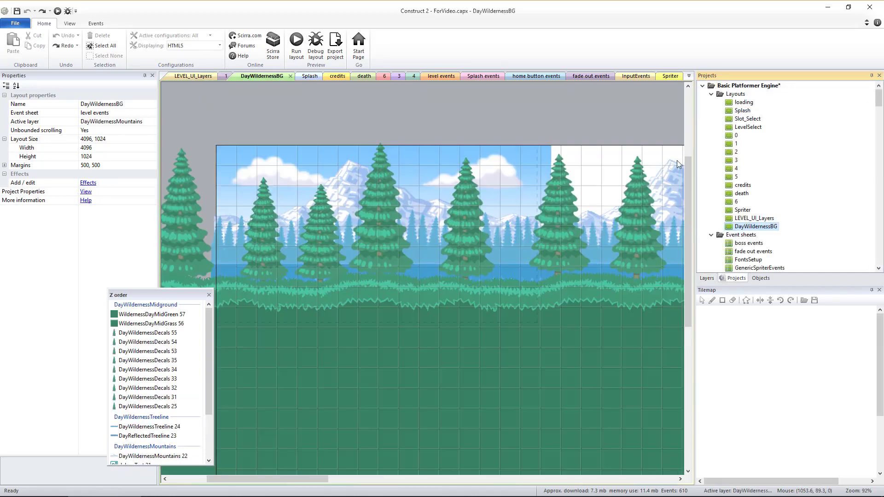
In the DayWildernessBG layout, duplicate the DayWildernessMountains background, place the copy at 0, -96 and move the original to 48, 96
{"action": "left_click", "coordinate": [707, 278]}
{"action": "left_click", "coordinate": [711, 114]}
{"action": "left_click", "coordinate": [350, 179]}
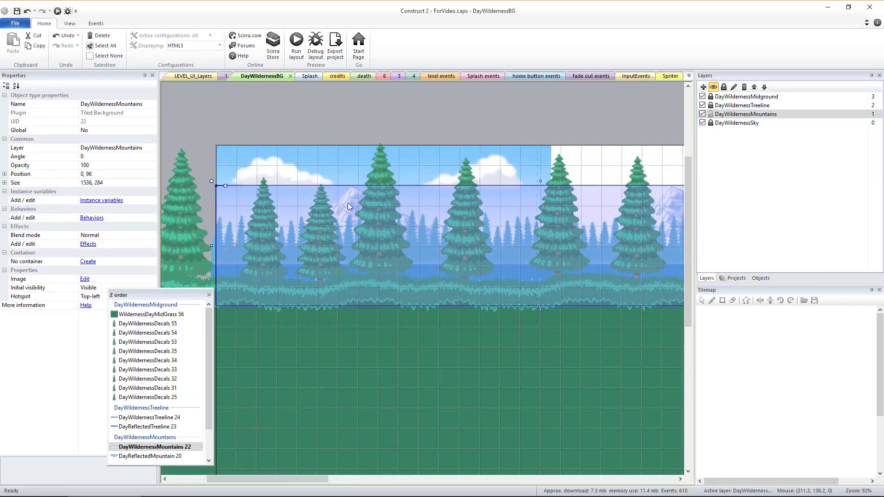
{"action": "left_click_drag", "start_coordinate": [347, 203], "coordinate": [349, 109], "text": "ctrl"}
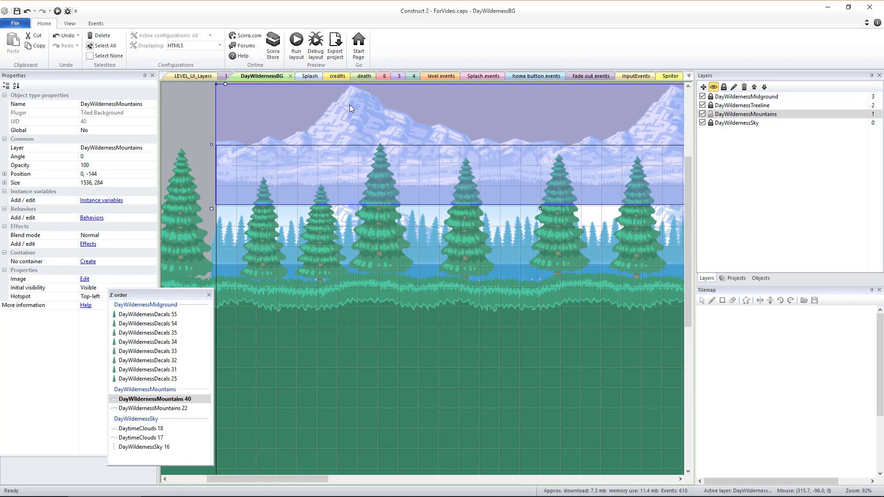
{"action": "left_click", "coordinate": [215, 241]}
{"action": "left_click_drag", "start_coordinate": [220, 240], "coordinate": [236, 228]}
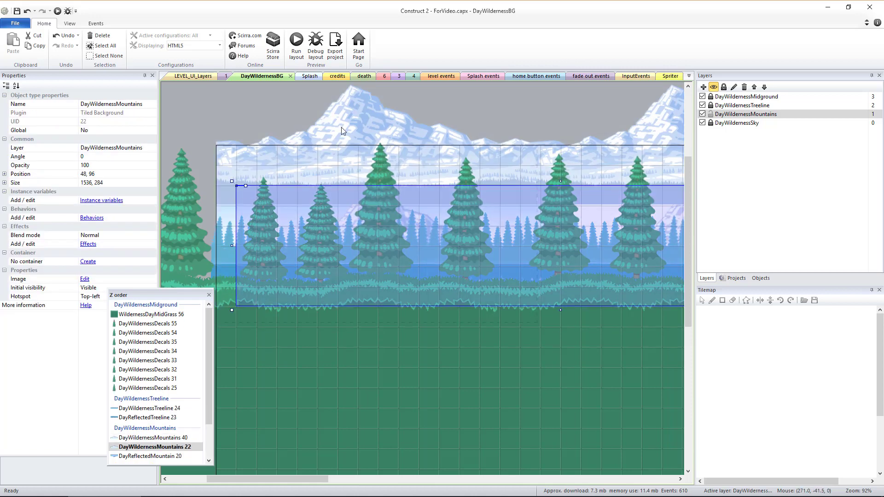
{"action": "left_click_drag", "start_coordinate": [342, 128], "coordinate": [340, 147]}
Preview layout 1 and run and jump the character through the level to check the altered mountain background
{"action": "left_click", "coordinate": [737, 278]}
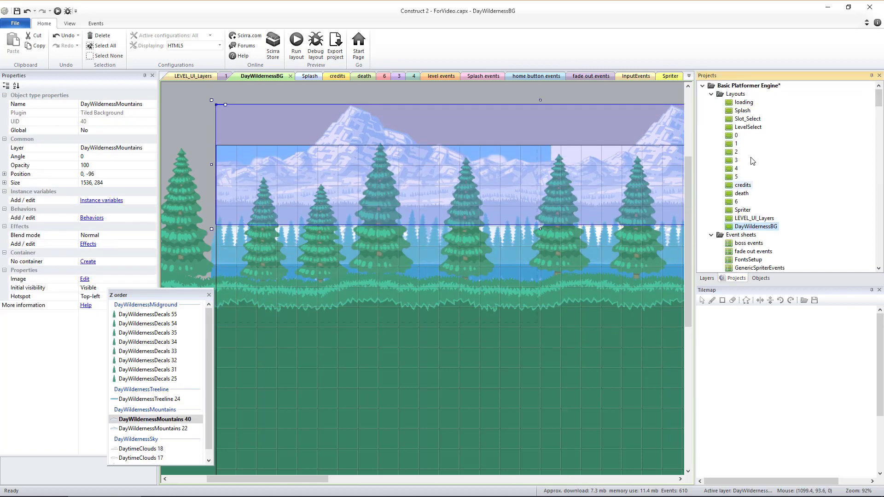
{"action": "double_click", "coordinate": [755, 218]}
{"action": "double_click", "coordinate": [737, 145]}
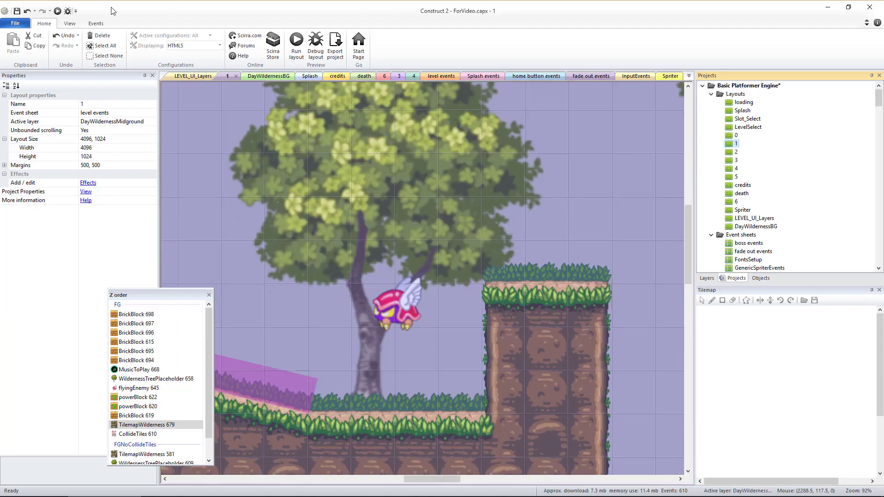
{"action": "left_click", "coordinate": [295, 43]}
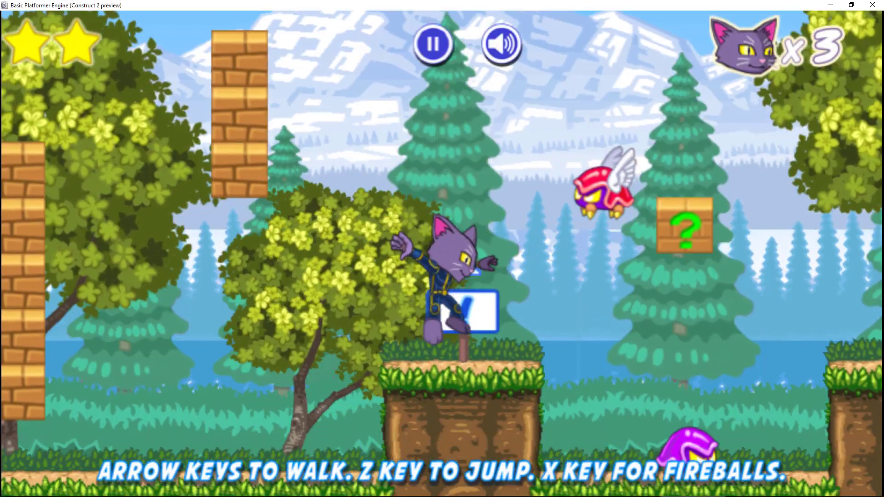
{"action": "key", "text": "Right"}
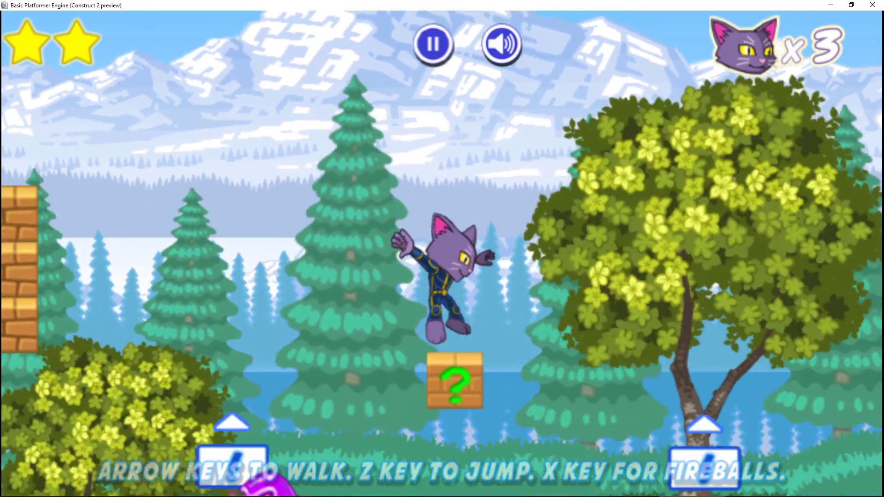
{"action": "key", "text": "z"}
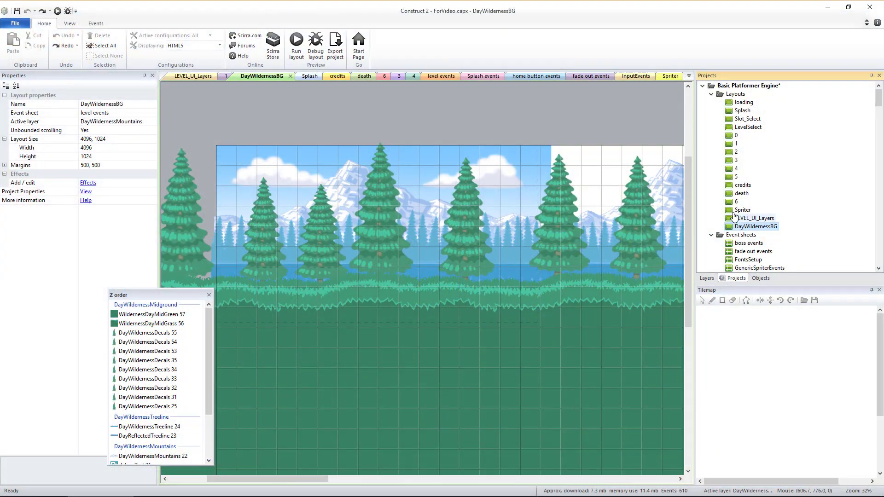
Duplicate level layout 1, accept the suggested name for the copy and open it
{"action": "left_click", "coordinate": [732, 144]}
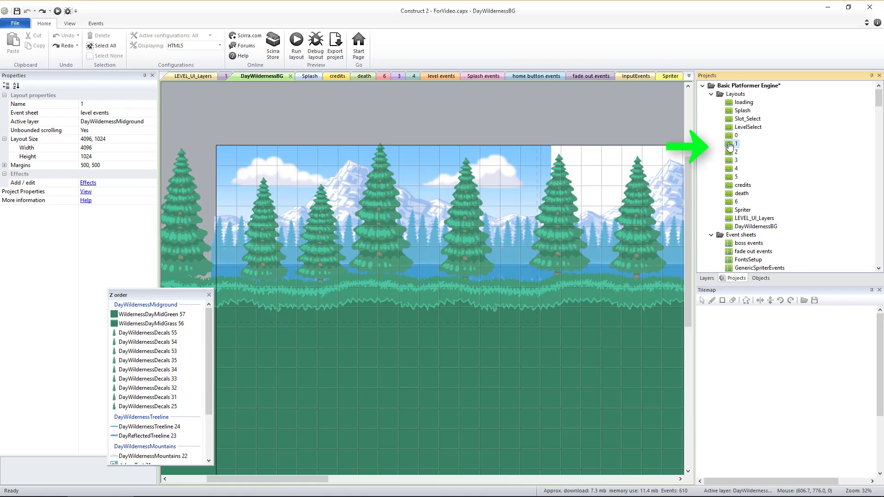
{"action": "right_click", "coordinate": [730, 146]}
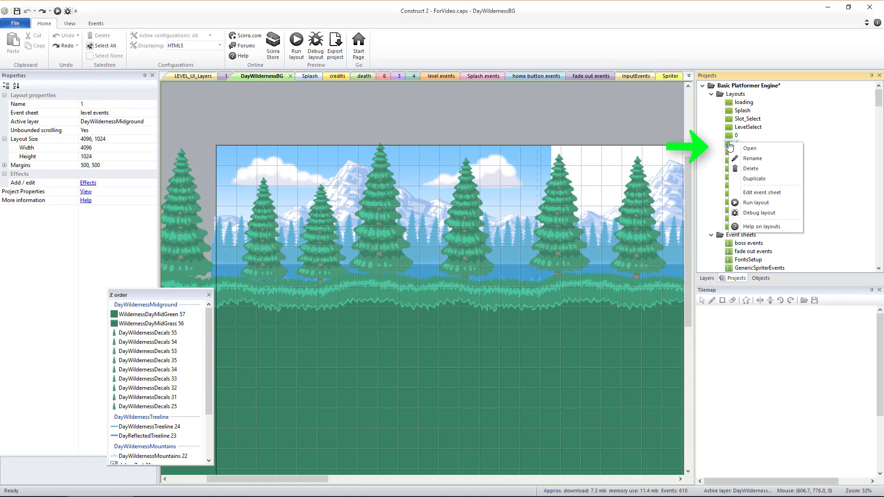
{"action": "left_click", "coordinate": [755, 179]}
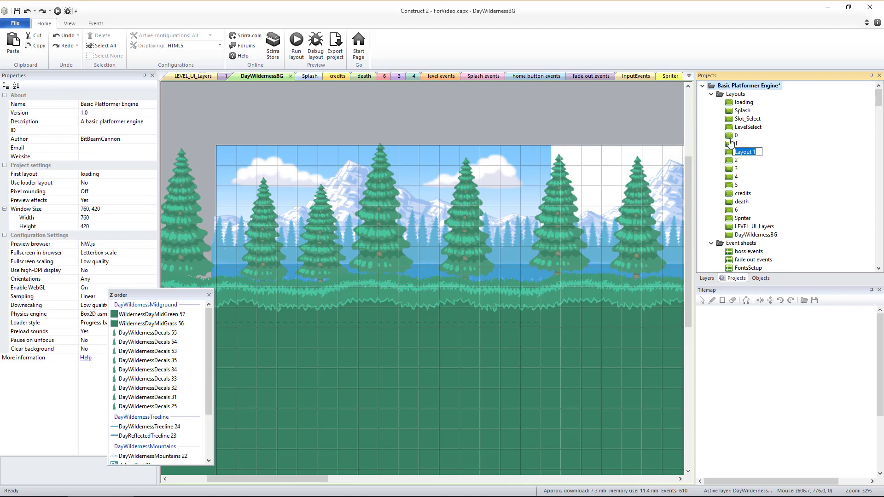
{"action": "key", "text": "Return"}
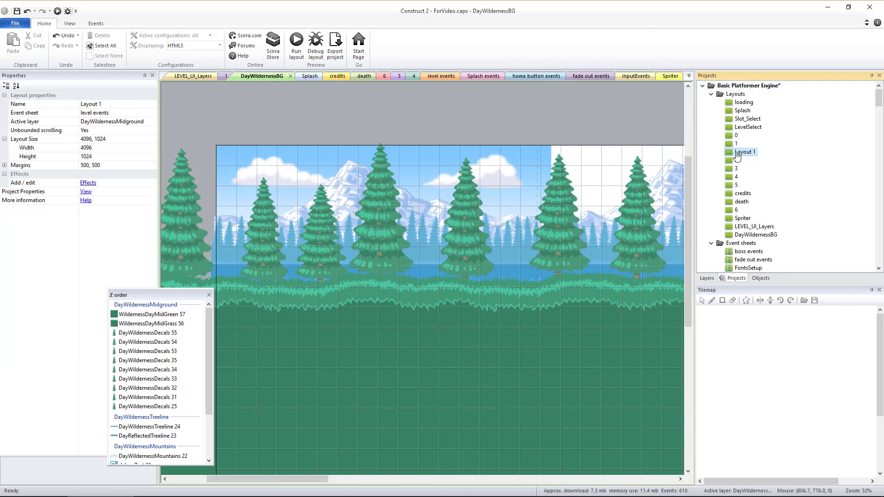
{"action": "double_click", "coordinate": [737, 152]}
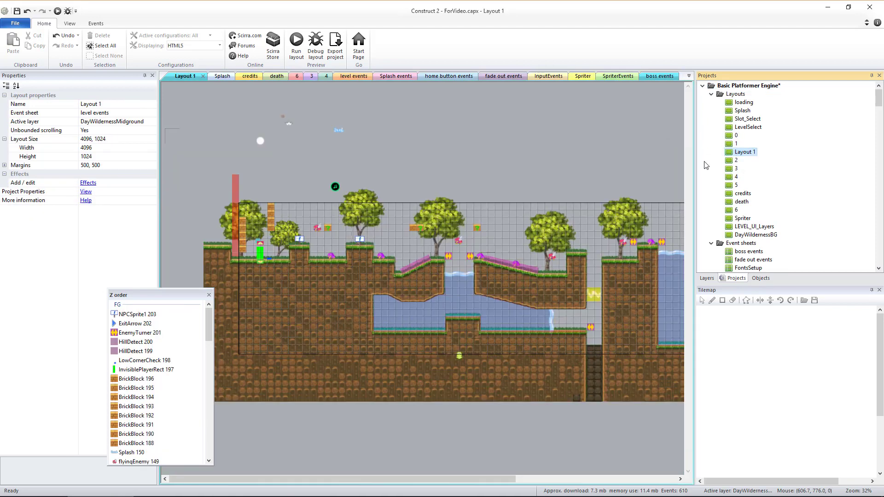
Examine the FG layer of the duplicated layout by selecting its tilemap, InvisiblePlayerRect, BasicEnemy and powerBlock objects
{"action": "left_click", "coordinate": [707, 279]}
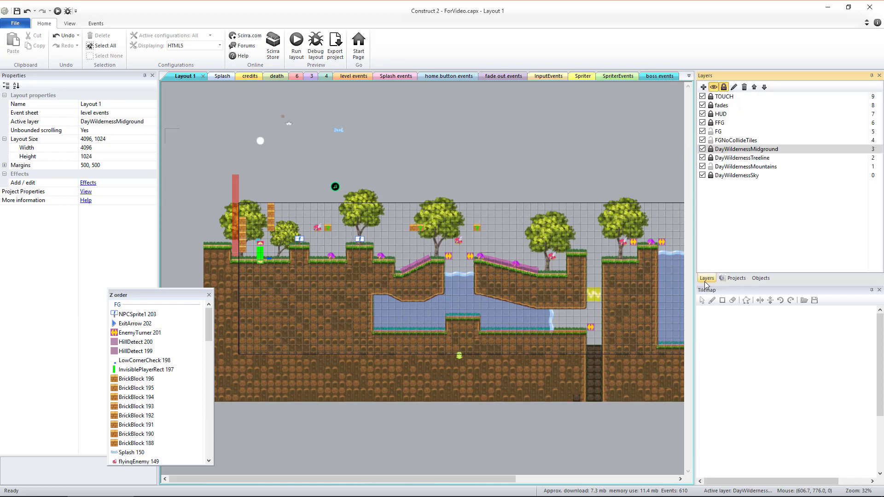
{"action": "left_click", "coordinate": [726, 132]}
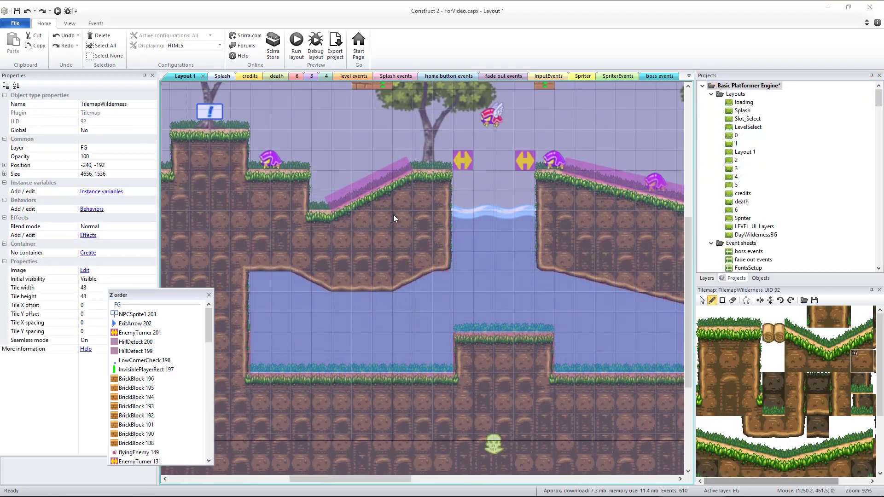
{"action": "middle_click_drag", "start_coordinate": [393, 215], "coordinate": [530, 261]}
{"action": "scroll", "coordinate": [355, 256], "scroll_direction": "up", "scroll_amount": 4, "text": "ctrl"}
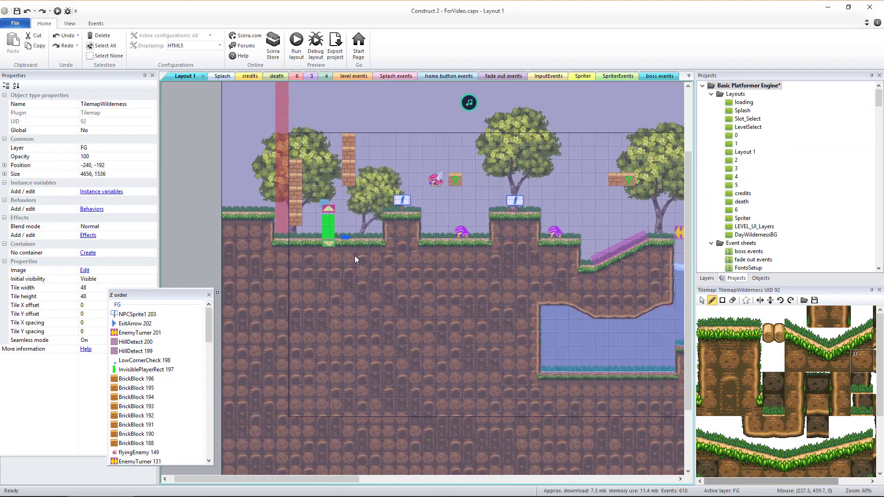
{"action": "scroll", "coordinate": [335, 250], "scroll_direction": "up", "scroll_amount": 1, "text": "ctrl"}
{"action": "left_click", "coordinate": [268, 206]}
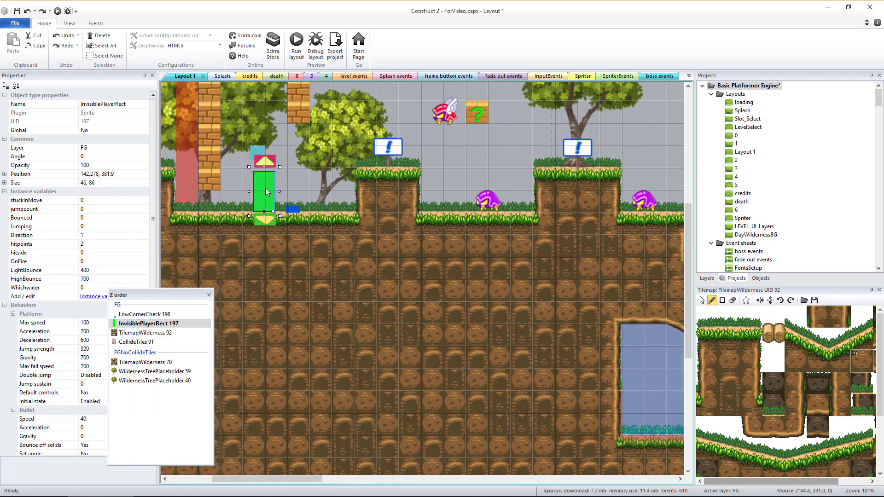
{"action": "left_click", "coordinate": [485, 206]}
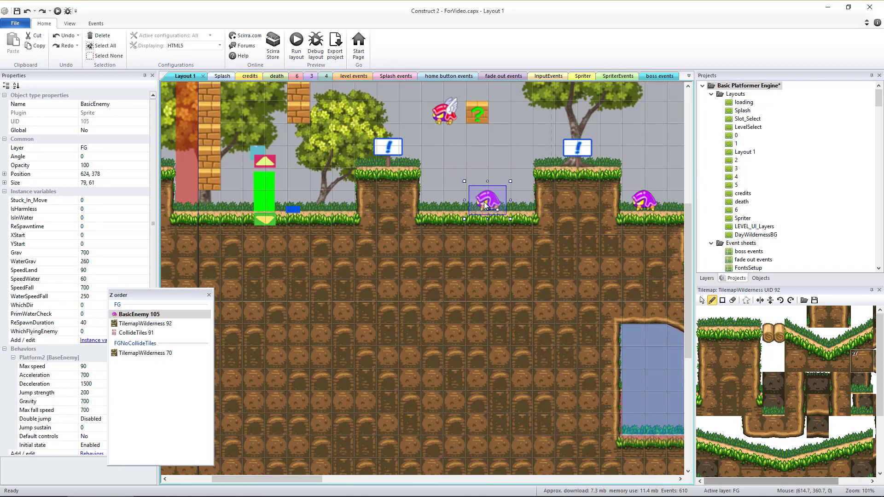
{"action": "left_click", "coordinate": [475, 118]}
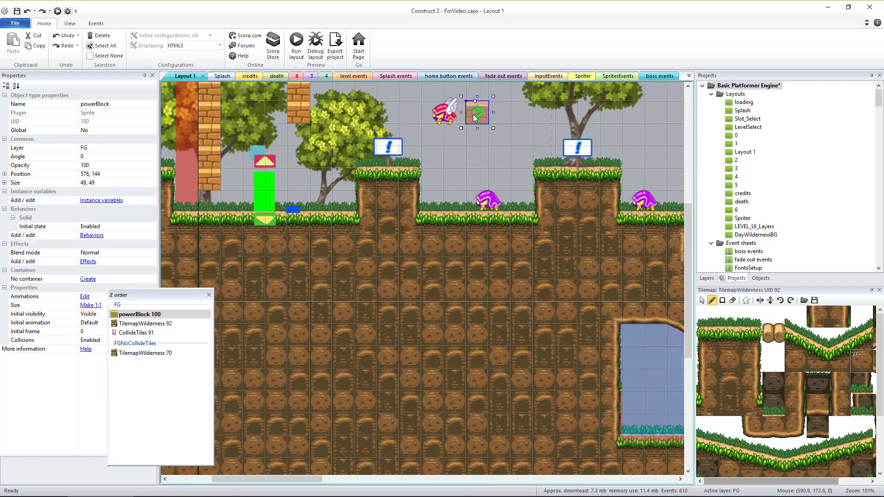
{"action": "left_click", "coordinate": [449, 123]}
{"action": "left_click", "coordinate": [446, 160]}
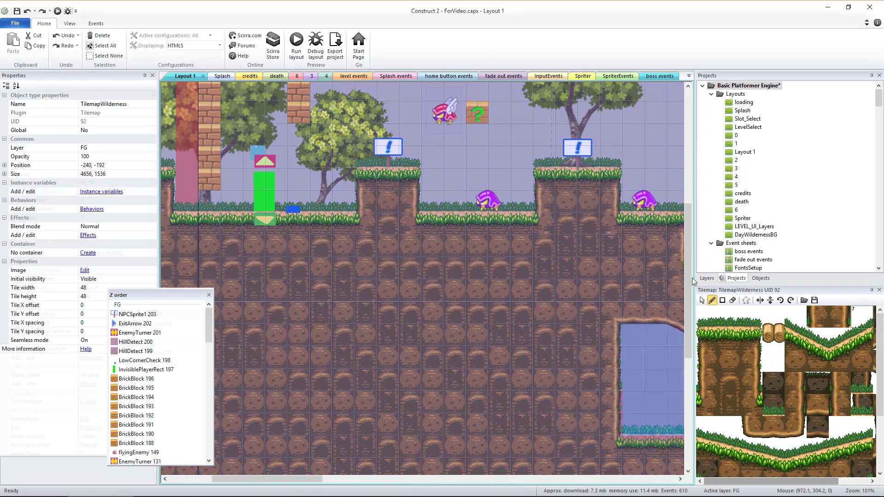
Lock and hide the FG layer, and unlock FGNoCollideTiles and make it the active layer
{"action": "left_click", "coordinate": [706, 278]}
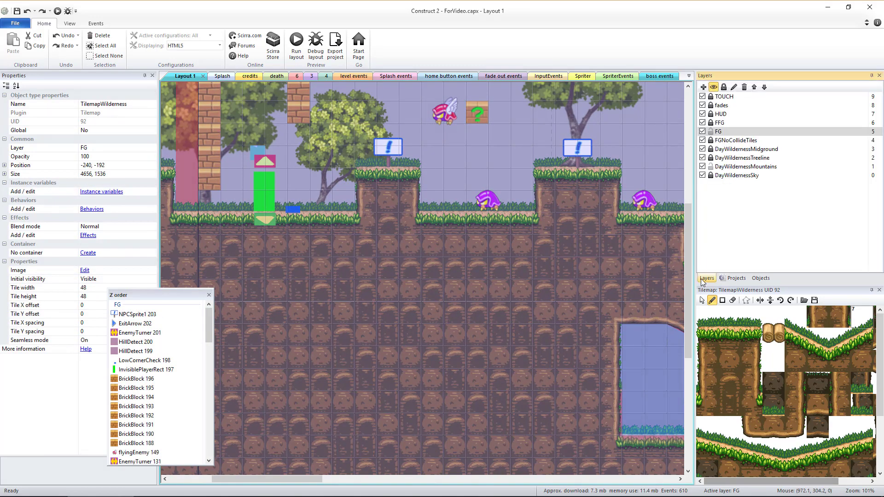
{"action": "left_click", "coordinate": [713, 134]}
{"action": "left_click", "coordinate": [712, 133]}
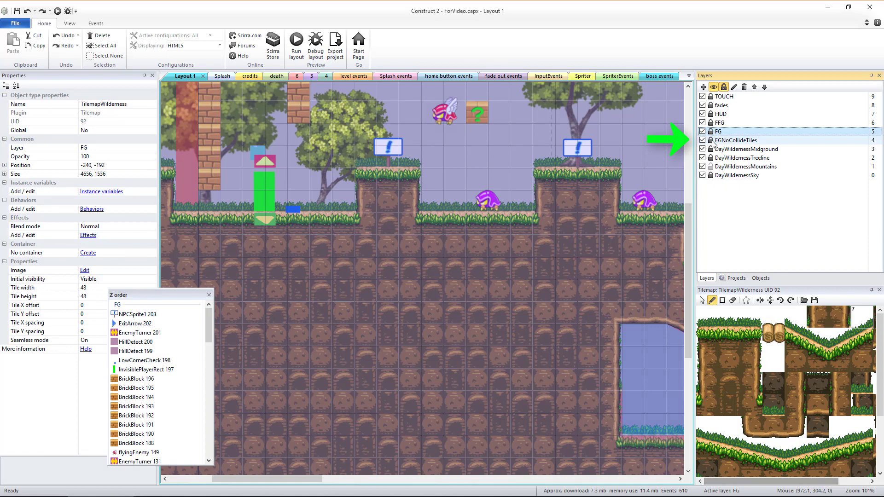
{"action": "left_click", "coordinate": [712, 140]}
{"action": "left_click", "coordinate": [736, 144]}
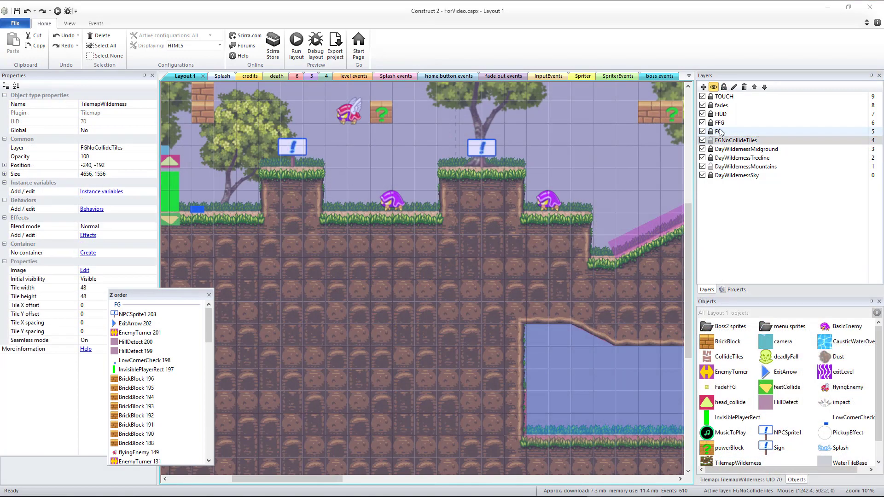
{"action": "left_click", "coordinate": [719, 130]}
{"action": "left_click", "coordinate": [703, 131]}
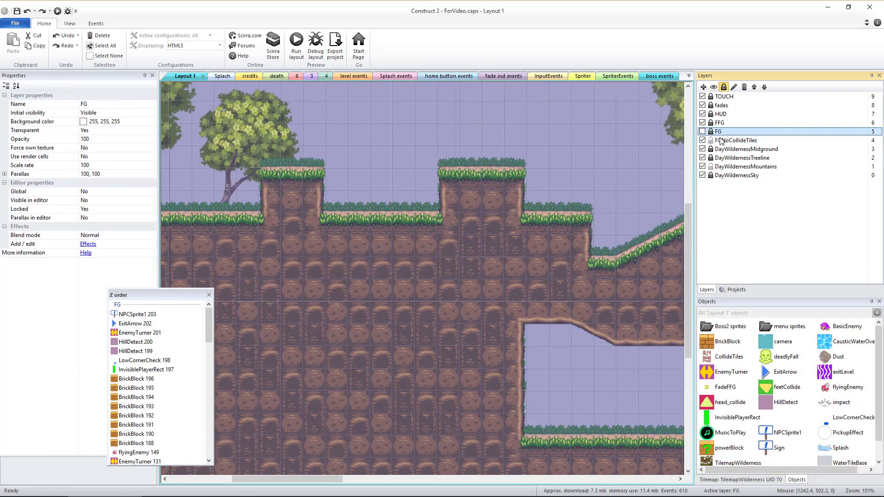
{"action": "left_click", "coordinate": [735, 140]}
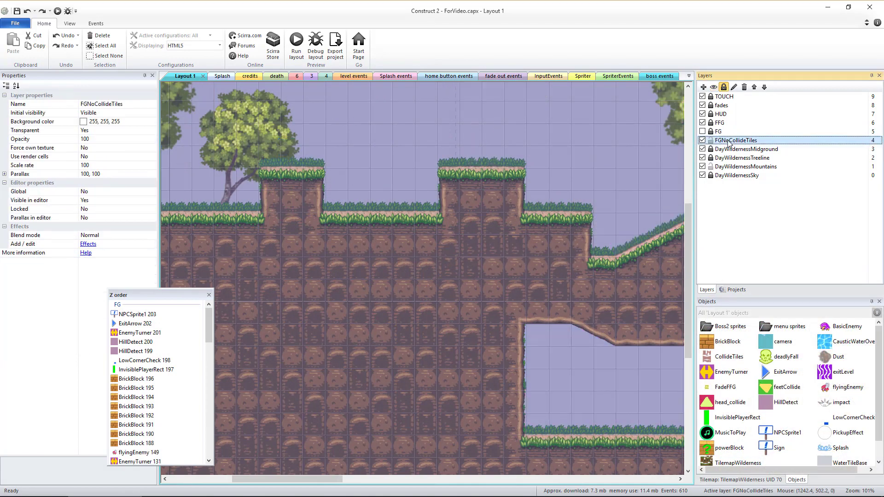
View the TilemapWilderness tileset image, close it and bring up the tilemap's tile palette
{"action": "double_click", "coordinate": [382, 316]}
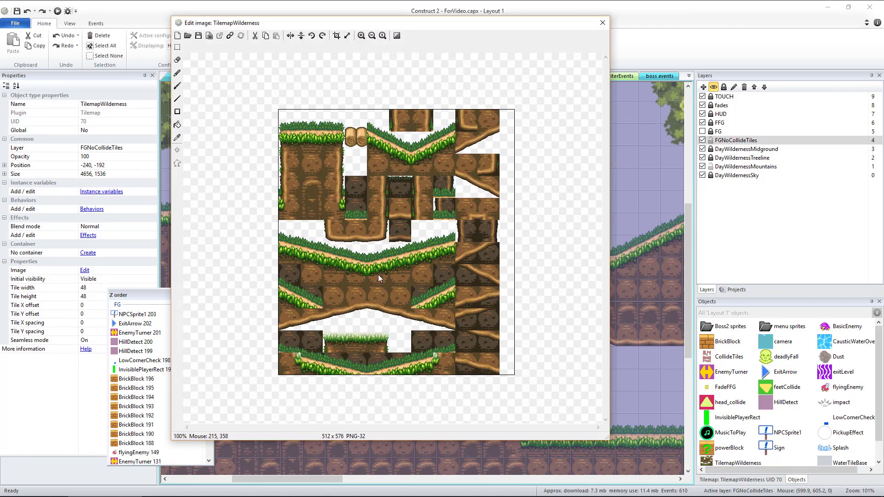
{"action": "left_click", "coordinate": [603, 22]}
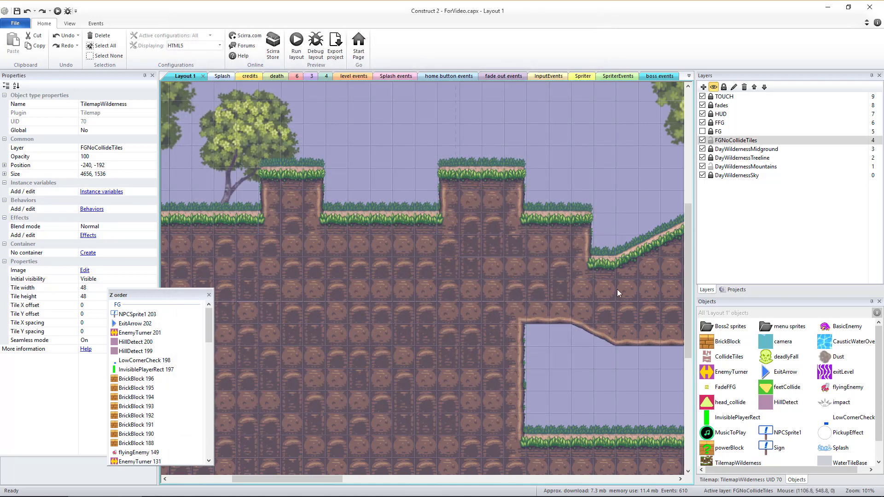
{"action": "left_click", "coordinate": [716, 481]}
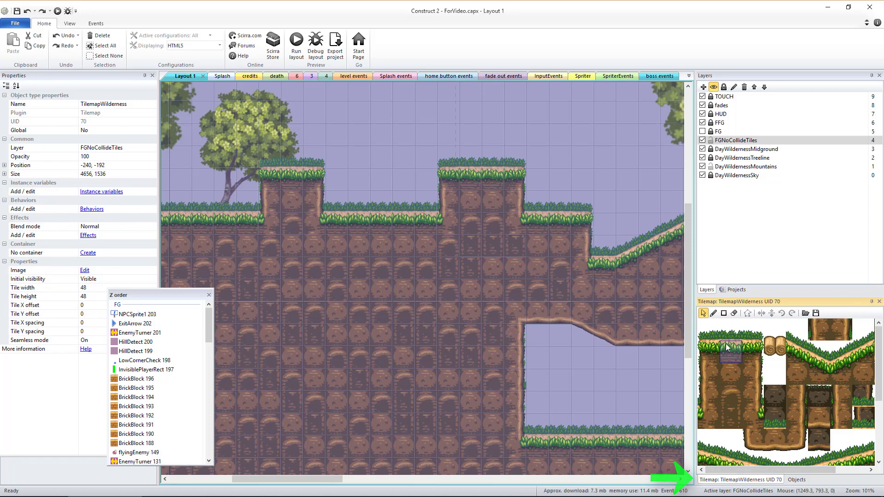
With the Pencil tile tool, fill the gap between the two raised platforms with plain dirt tiles and cover it with grass surface tiles
{"action": "left_click", "coordinate": [710, 345]}
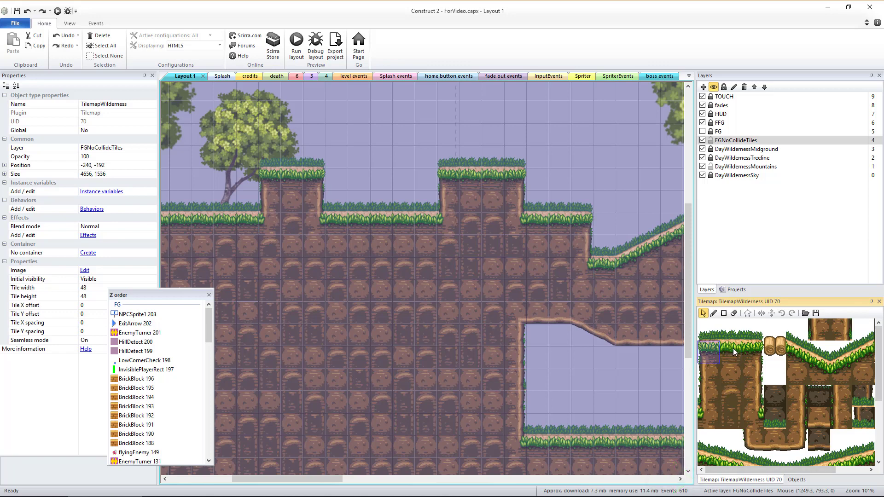
{"action": "left_click", "coordinate": [732, 360]}
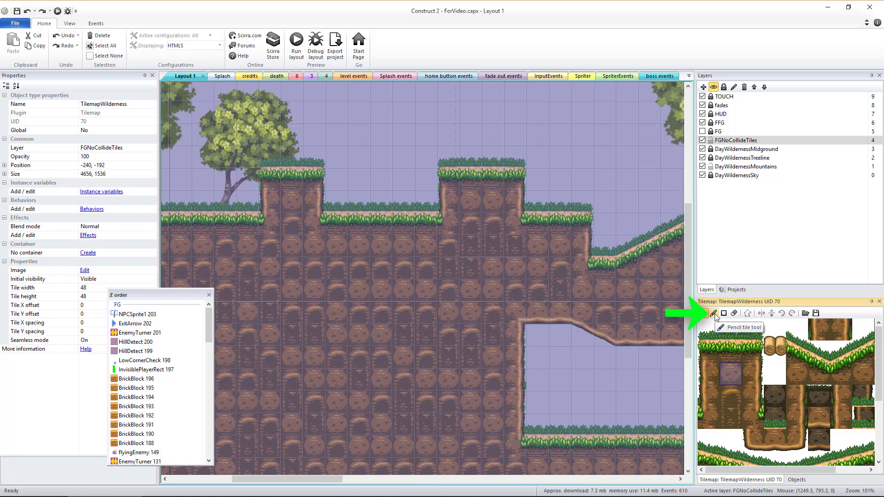
{"action": "left_click", "coordinate": [714, 313]}
{"action": "mouse_move", "coordinate": [417, 219]}
{"action": "left_mouse_down"}
{"action": "mouse_move", "coordinate": [316, 215]}
{"action": "mouse_move", "coordinate": [447, 184]}
{"action": "mouse_move", "coordinate": [314, 181]}
{"action": "mouse_move", "coordinate": [449, 178]}
{"action": "mouse_move", "coordinate": [324, 162]}
{"action": "left_mouse_up"}
{"action": "left_click", "coordinate": [731, 353]}
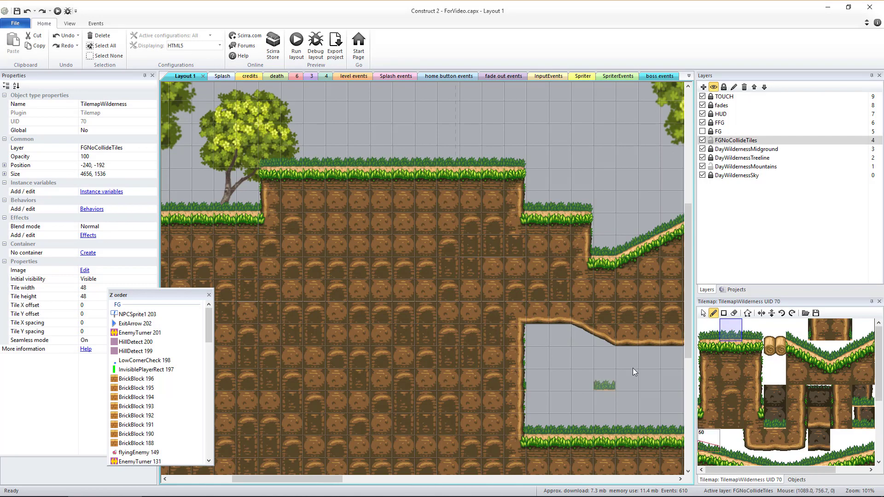
Stamp the three-tile-wide grass-topped dirt block as a pillar rising from the filled ground, and pick the plain dirt tile
{"action": "left_click_drag", "start_coordinate": [700, 320], "coordinate": [746, 406]}
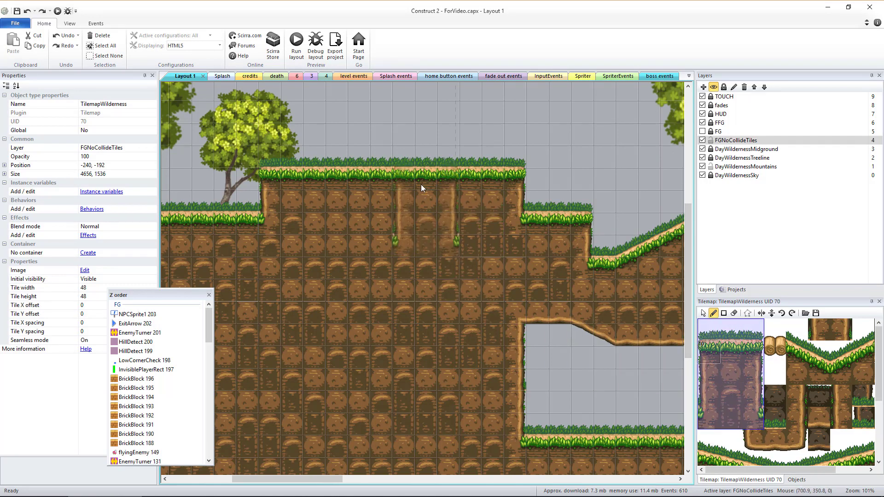
{"action": "left_click", "coordinate": [391, 138]}
{"action": "left_click", "coordinate": [731, 374]}
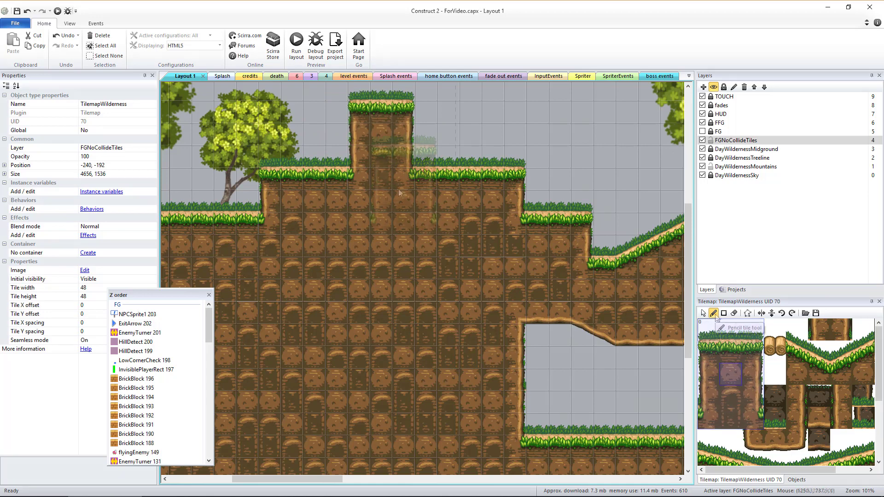
Try the Rectangle tile tool with a six-by-four block of plain dirt and a fill from the three-tile dirt column, and try the Eraser tool
{"action": "left_click", "coordinate": [725, 315]}
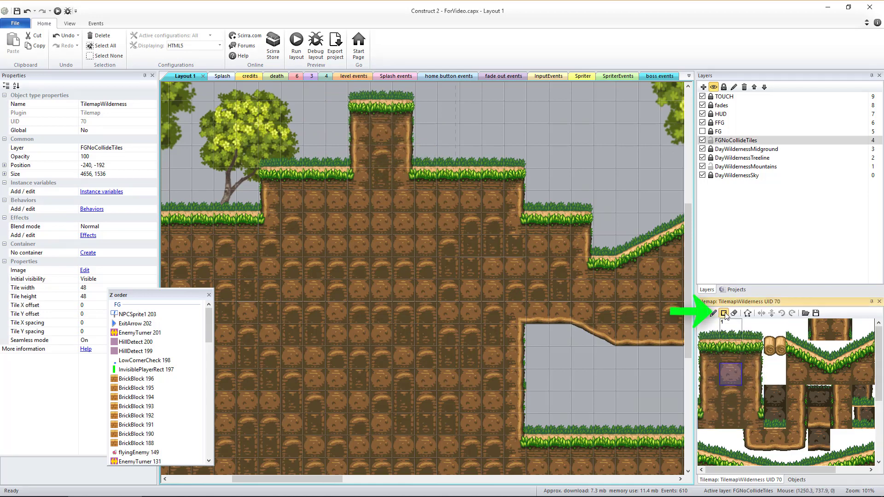
{"action": "left_click_drag", "start_coordinate": [473, 131], "coordinate": [554, 172]}
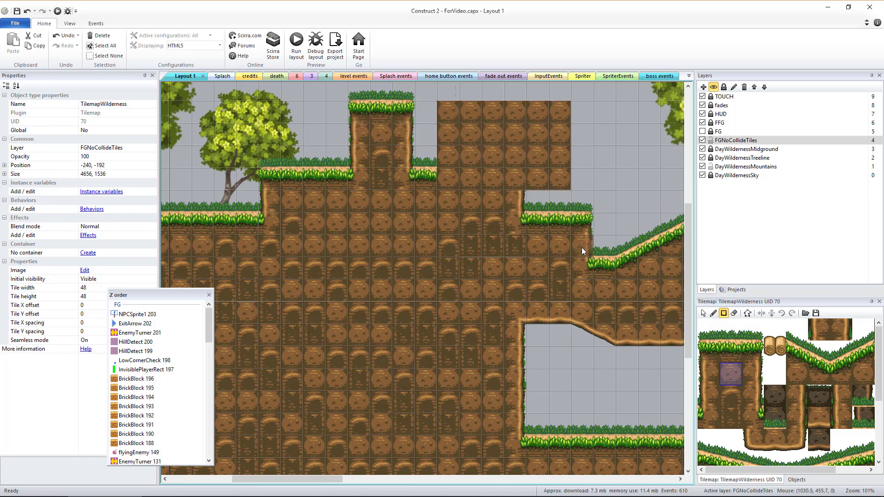
{"action": "left_click_drag", "start_coordinate": [728, 408], "coordinate": [730, 419]}
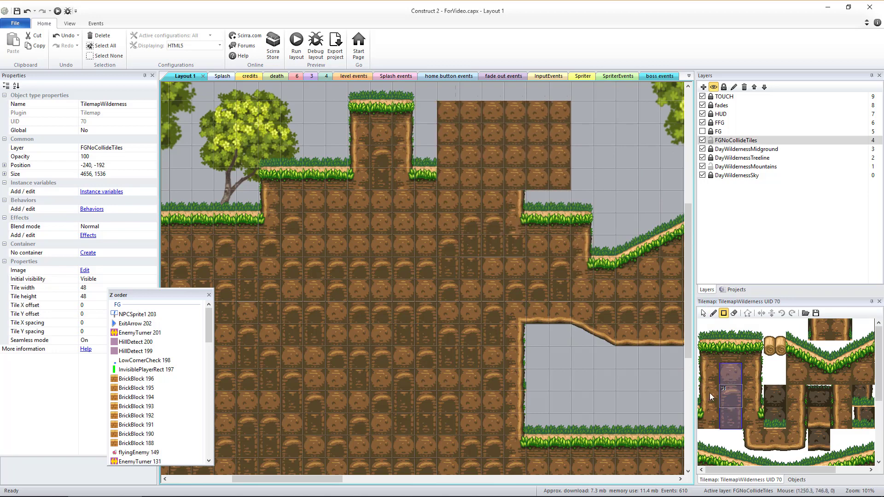
{"action": "mouse_move", "coordinate": [488, 145]}
{"action": "left_mouse_down"}
{"action": "mouse_move", "coordinate": [544, 176]}
{"action": "mouse_move", "coordinate": [592, 176]}
{"action": "mouse_move", "coordinate": [584, 285]}
{"action": "left_mouse_up"}
{"action": "left_click", "coordinate": [733, 314]}
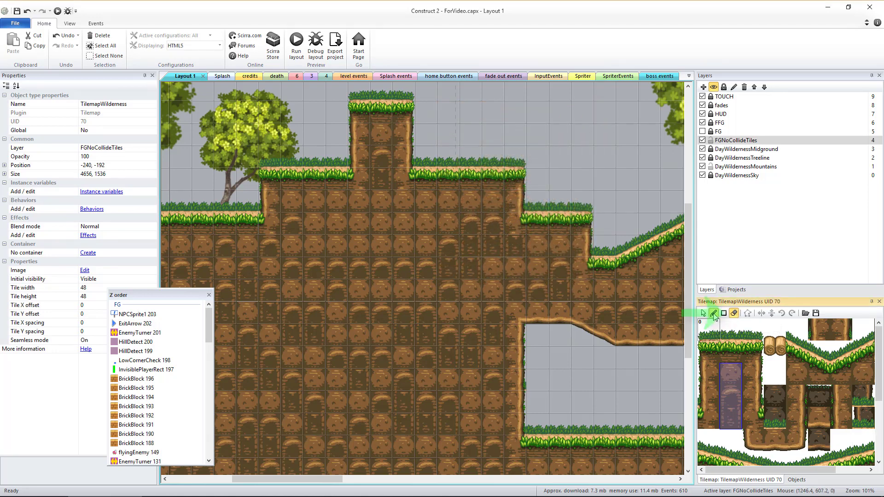
{"action": "left_click", "coordinate": [716, 346]}
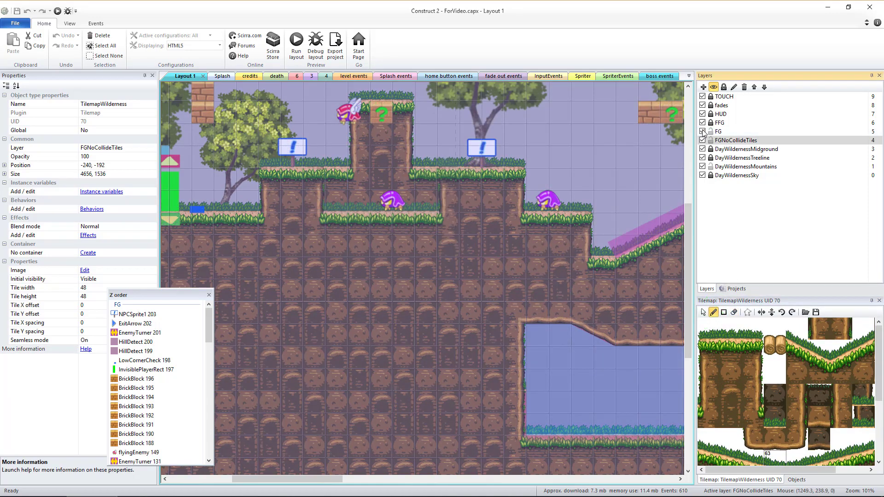
Toggle the visibility of the FG and FGNoCollideTiles layers to compare the terrain tiles on each
{"action": "left_click", "coordinate": [703, 132]}
{"action": "left_click", "coordinate": [703, 132]}
{"action": "left_click", "coordinate": [703, 140]}
{"action": "left_click", "coordinate": [703, 131]}
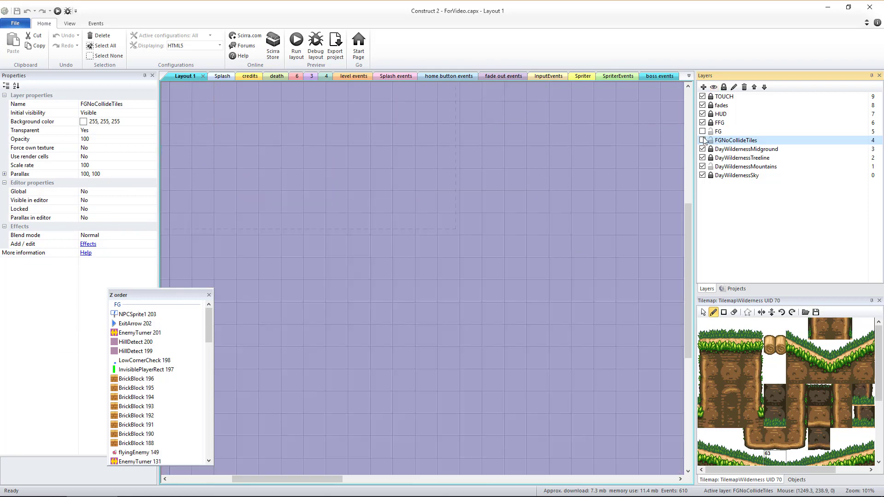
{"action": "left_click", "coordinate": [703, 140]}
{"action": "left_click", "coordinate": [703, 140]}
{"action": "left_click", "coordinate": [703, 132]}
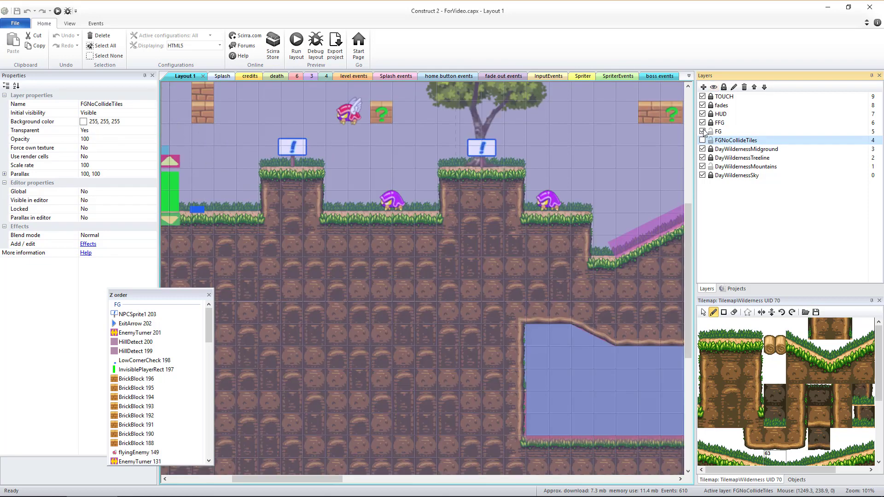
{"action": "left_click", "coordinate": [703, 132]}
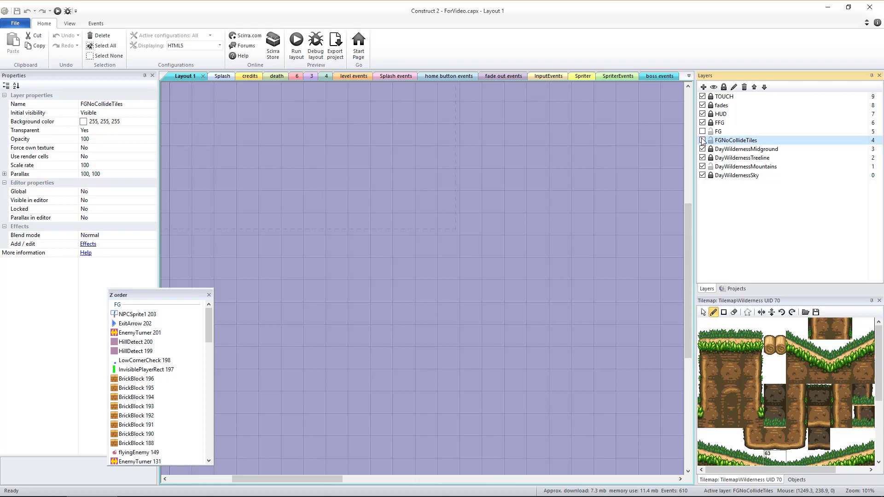
{"action": "left_click", "coordinate": [703, 140]}
{"action": "left_click", "coordinate": [703, 132]}
Make FG the active layer and select its TilemapWilderness tilemap
{"action": "left_click", "coordinate": [725, 132]}
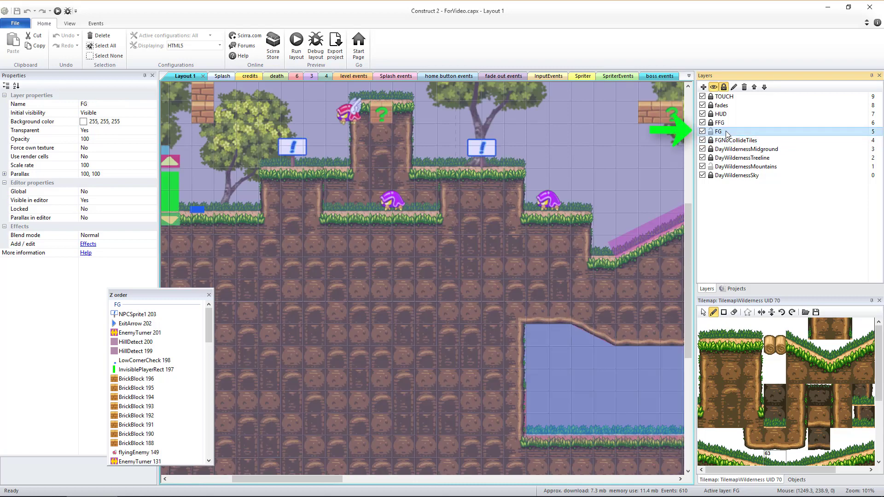
{"action": "scroll", "coordinate": [590, 184], "scroll_direction": "down", "scroll_amount": 4, "text": "ctrl"}
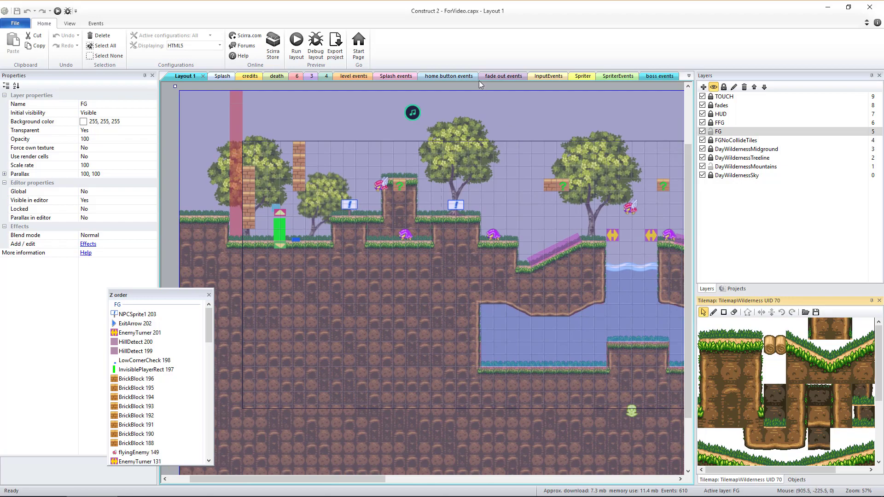
{"action": "left_click", "coordinate": [430, 272]}
Preview the layout and swim the cat character around in the pool in both directions
{"action": "key", "text": "F5"}
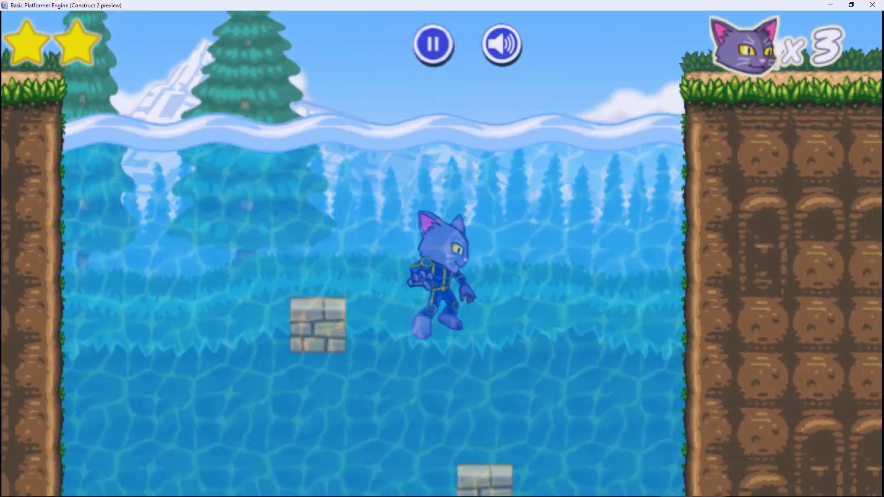
{"action": "key", "text": "Left"}
{"action": "key", "text": "Up"}
{"action": "key", "text": "Right"}
{"action": "key", "text": "Up"}
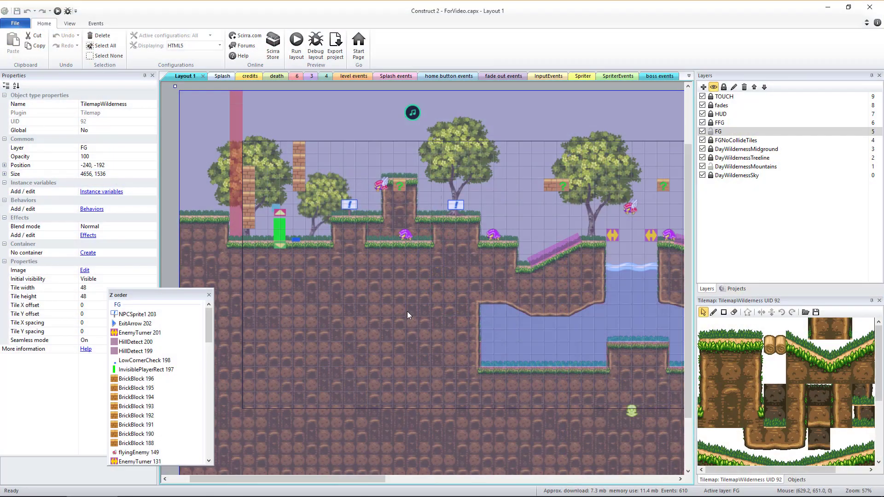
Try moving and deleting the FG layer's TilemapWilderness tilemap, and undo the changes
{"action": "left_click_drag", "start_coordinate": [407, 311], "coordinate": [459, 250]}
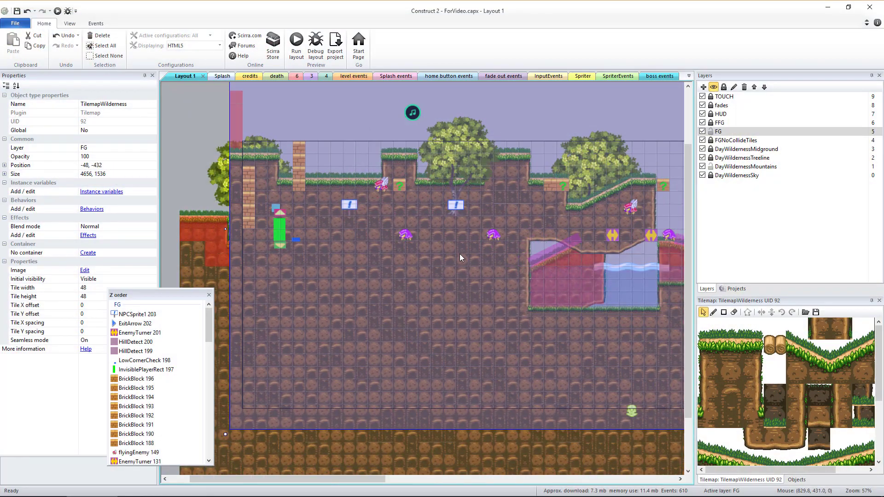
{"action": "key", "text": "Delete"}
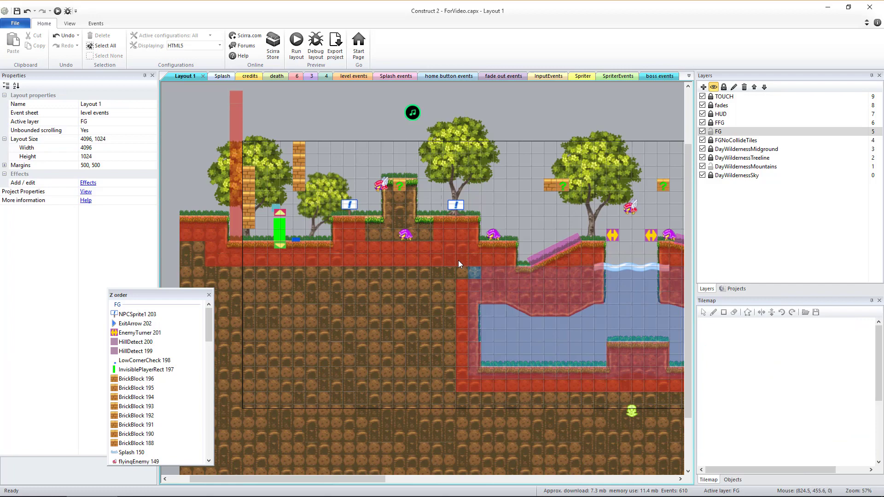
{"action": "key", "text": "ctrl+z"}
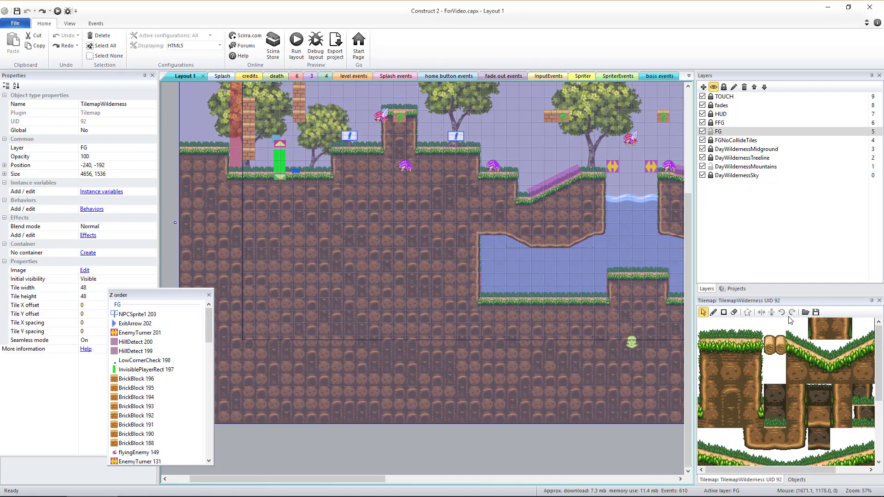
Import EmptyTileMap.tmx into the FG layer's TilemapWilderness tilemap, keeping the current tilemap image
{"action": "left_click", "coordinate": [805, 313]}
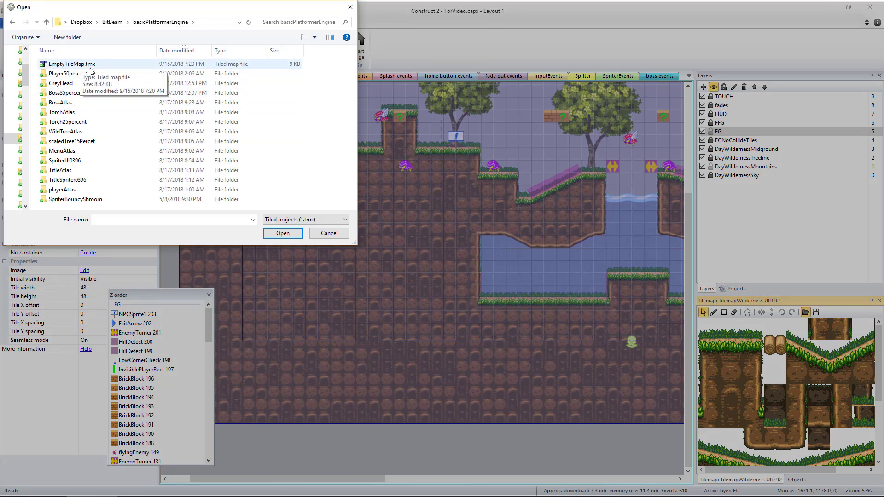
{"action": "double_click", "coordinate": [66, 65]}
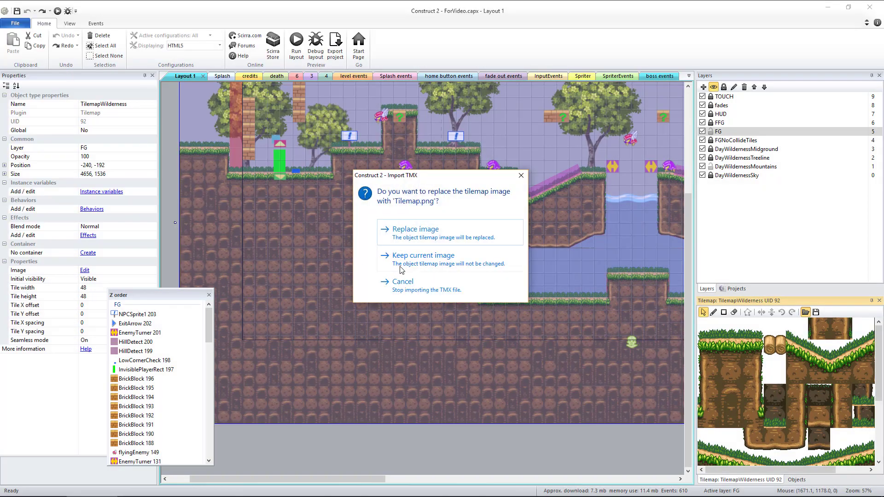
{"action": "left_click", "coordinate": [437, 256]}
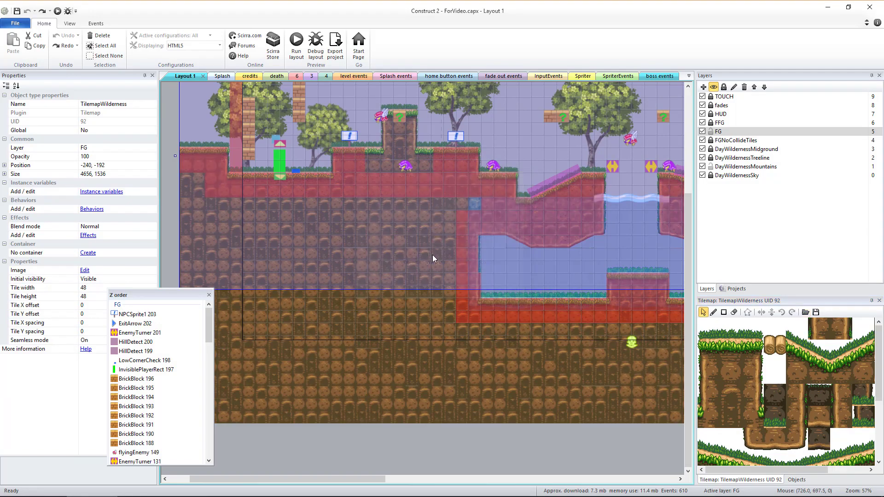
{"action": "left_click", "coordinate": [430, 447]}
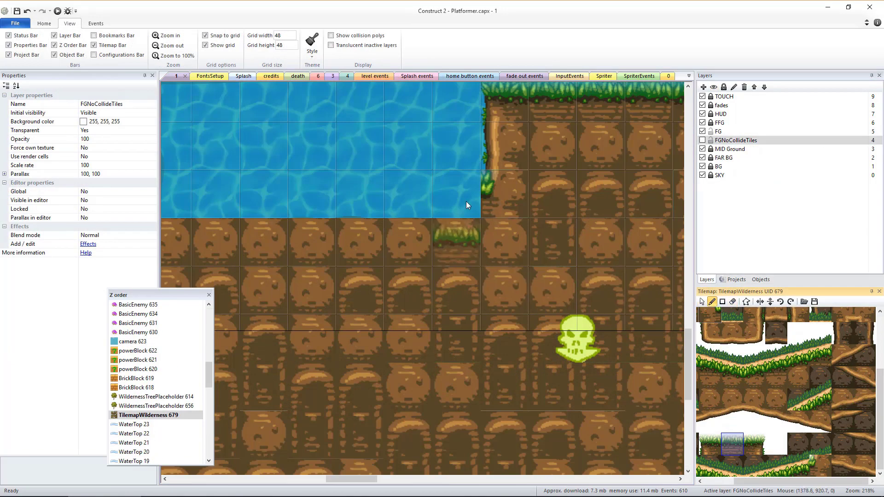
Draw a row of grass-topped tiles along the pool floor in the Platformer project, and show the FG layer again in Layout 1
{"action": "mouse_move", "coordinate": [466, 205]}
{"action": "left_mouse_down"}
{"action": "mouse_move", "coordinate": [460, 191]}
{"action": "mouse_move", "coordinate": [322, 203]}
{"action": "left_mouse_up"}
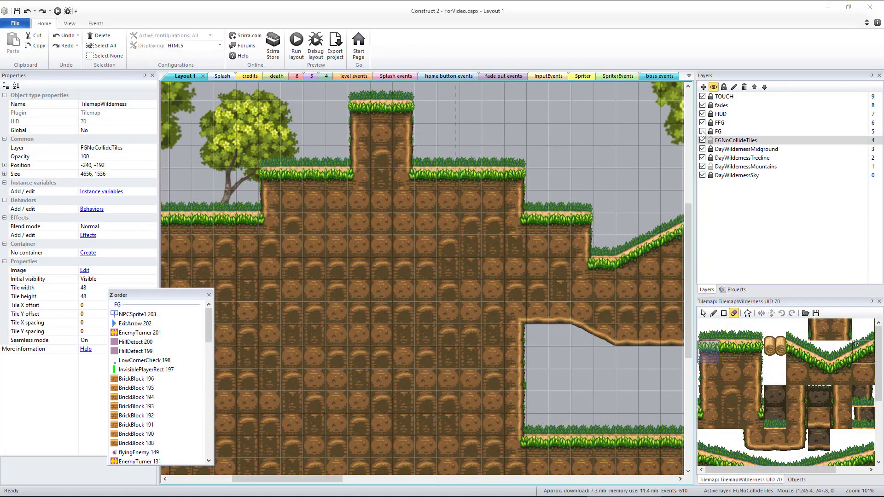
{"action": "left_click", "coordinate": [703, 132]}
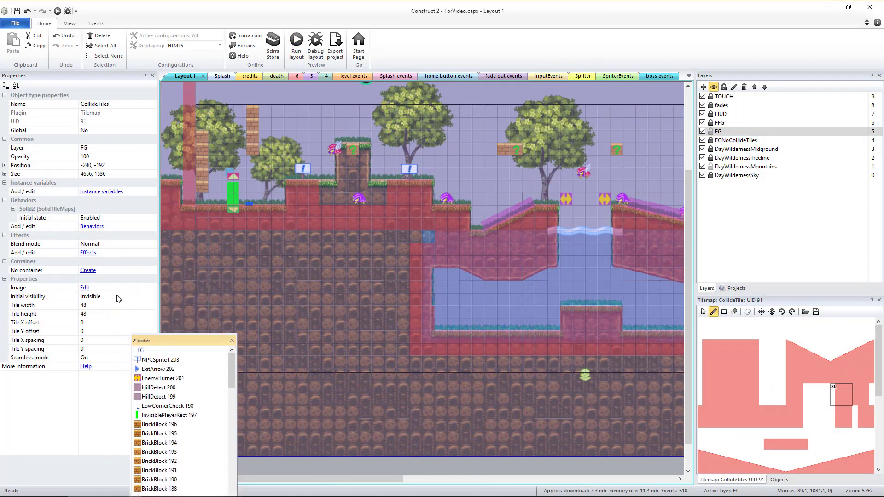
Set the CollideTiles tilemap's initial visibility to Visible and preview the layout, running and jumping toward the new pillar
{"action": "left_click", "coordinate": [119, 299]}
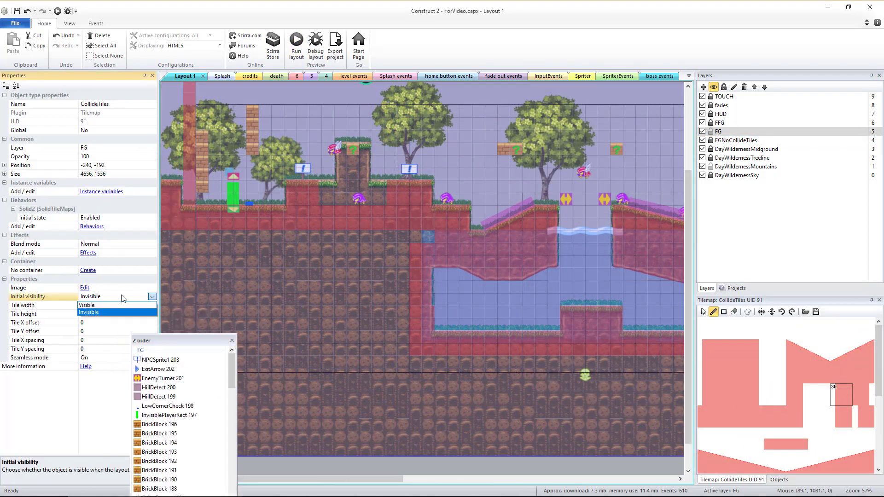
{"action": "left_click", "coordinate": [92, 306]}
{"action": "left_click", "coordinate": [296, 44]}
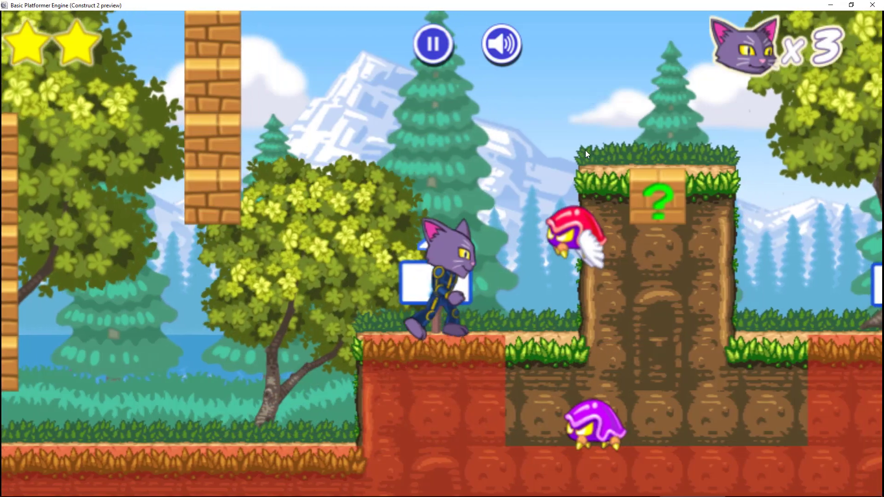
{"action": "key", "text": "Right"}
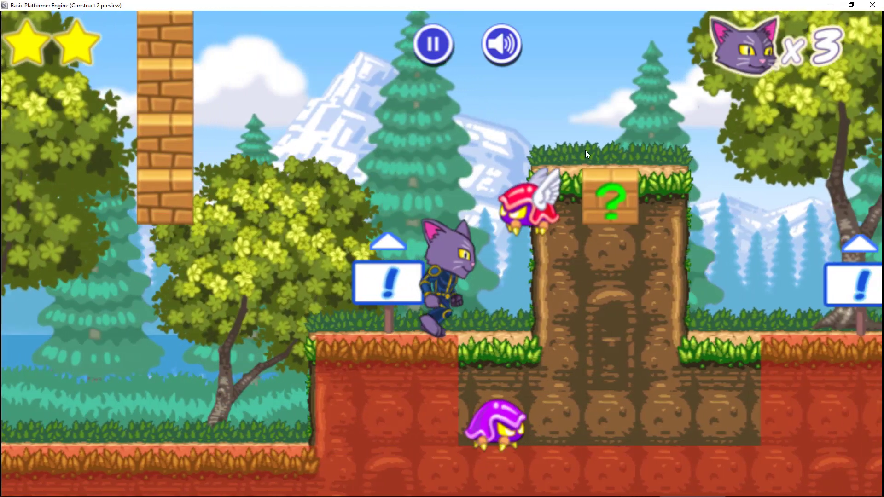
{"action": "key", "text": "Up"}
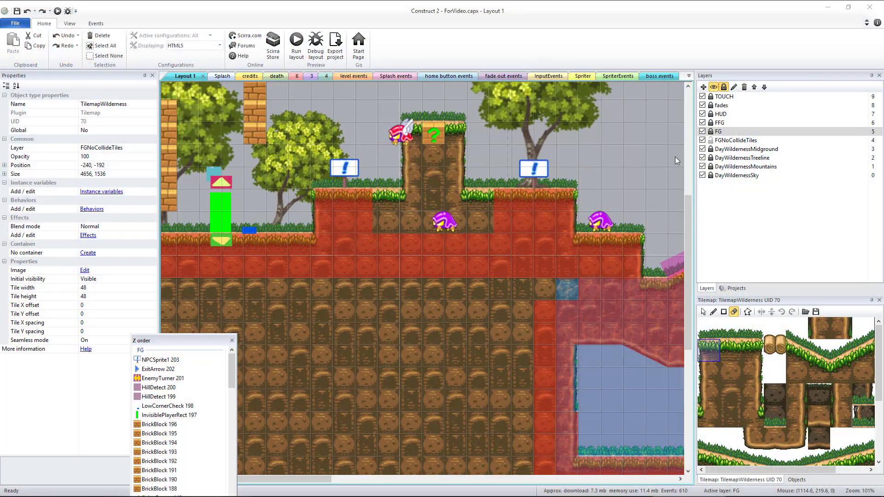
Lock the FGNoCollideTiles layer, unlock the FG layer and return to selecting objects instead of erasing tiles
{"action": "left_click", "coordinate": [711, 142]}
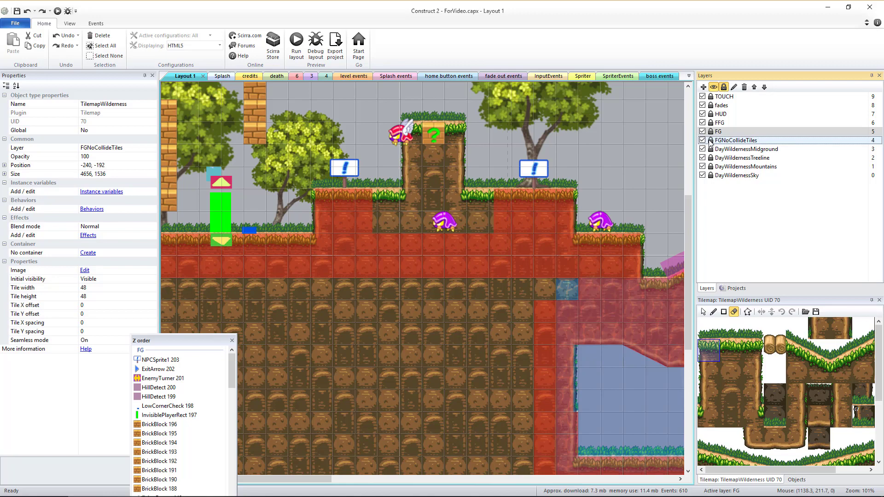
{"action": "left_click", "coordinate": [711, 134]}
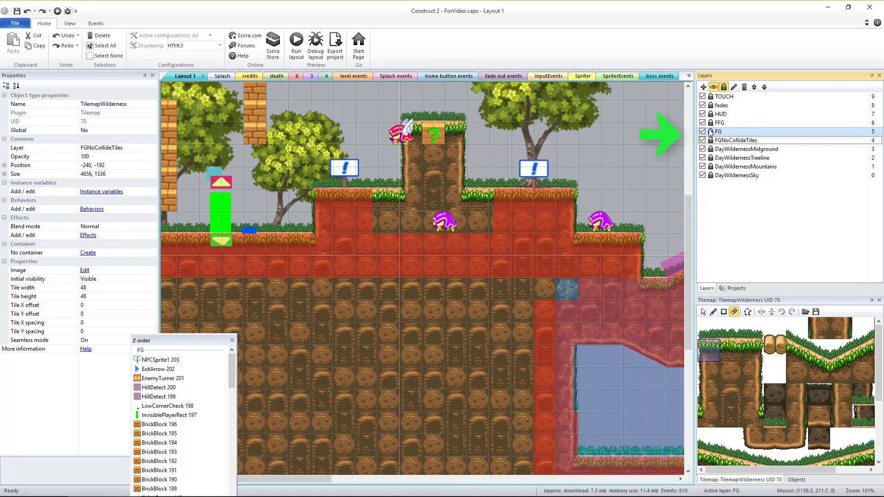
{"action": "left_click", "coordinate": [703, 312]}
{"action": "scroll", "coordinate": [466, 325], "scroll_direction": "down", "scroll_amount": 5, "text": "ctrl"}
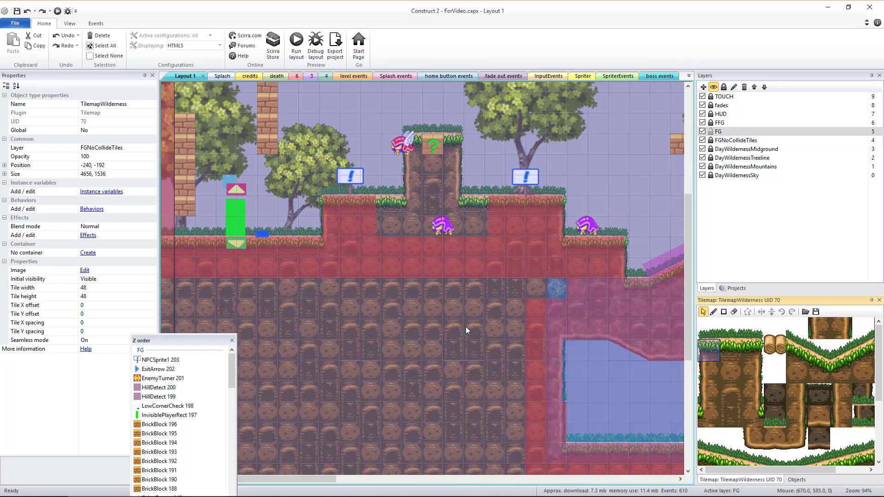
Select the CollideTiles tilemap and paint its solid square tile over the new pillar and the filled ground around it
{"action": "left_click", "coordinate": [417, 402]}
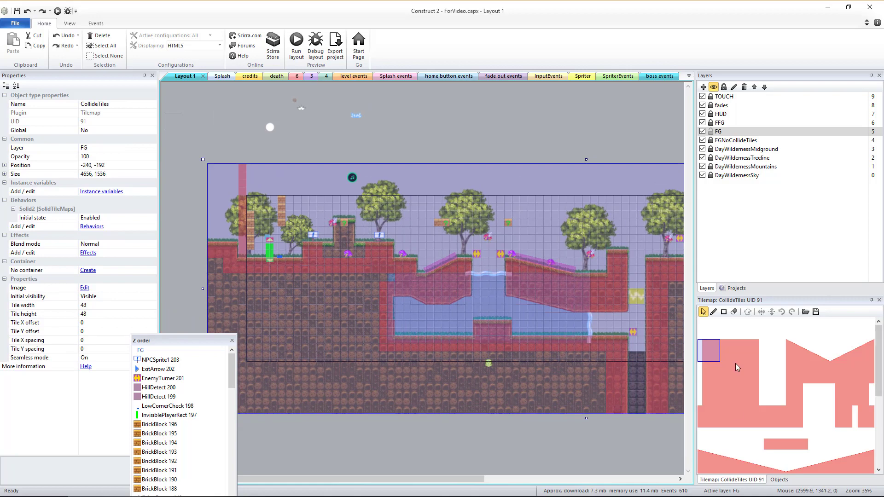
{"action": "scroll", "coordinate": [311, 221], "scroll_direction": "up", "scroll_amount": 5, "text": "ctrl"}
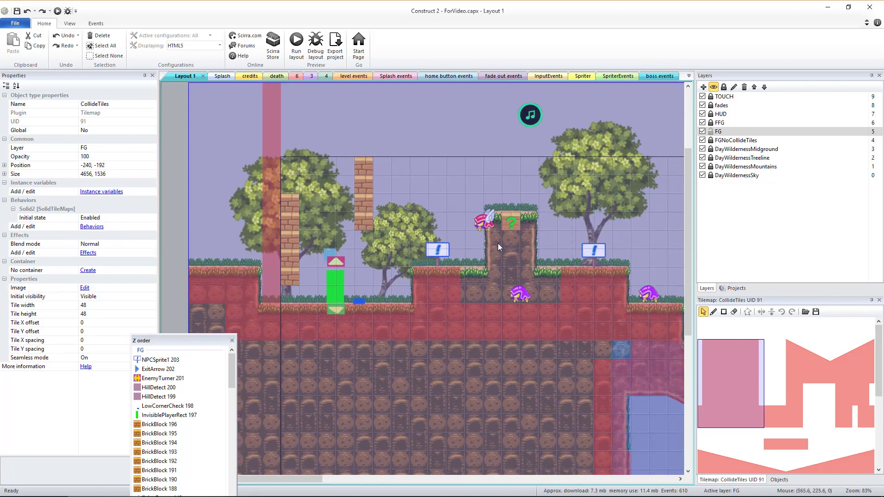
{"action": "left_click", "coordinate": [730, 374]}
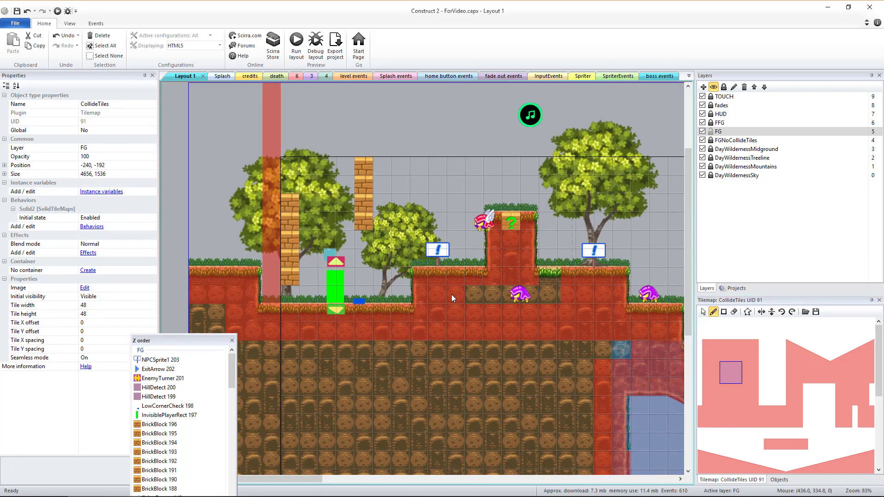
Move the buried BasicEnemy onto the grass beside the pillar, raise the question-mark block above the pillar, and preview the level running right
{"action": "left_click", "coordinate": [703, 312]}
{"action": "left_click", "coordinate": [519, 293]}
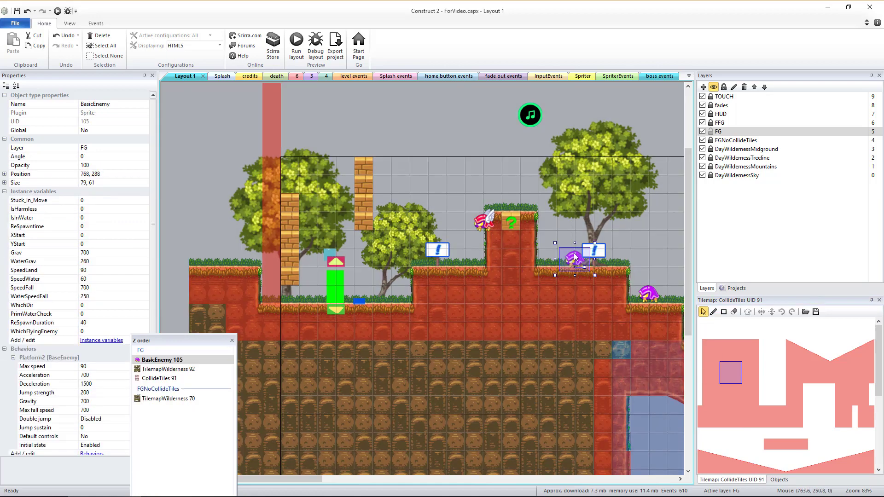
{"action": "left_click", "coordinate": [516, 214]}
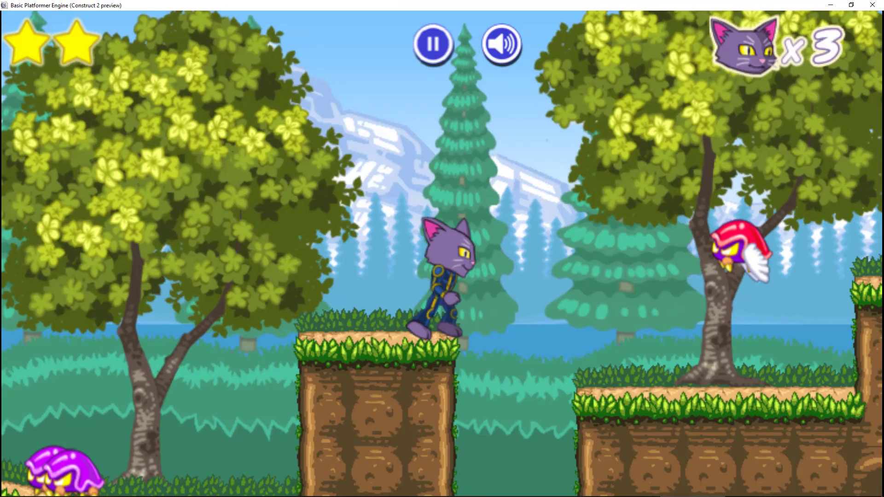
{"action": "key", "text": "Right"}
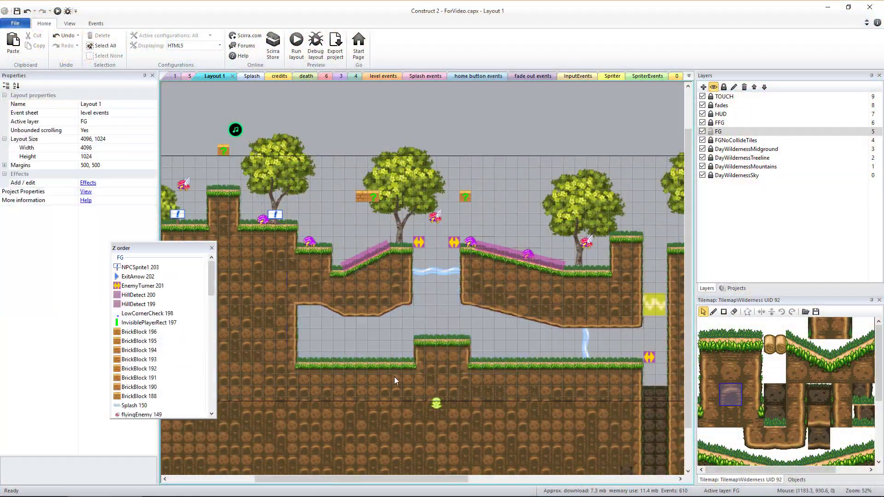
Place a VerticalPlatformer sprite on the FG layer in the gap between the two slopes above the pool
{"action": "left_click", "coordinate": [141, 322]}
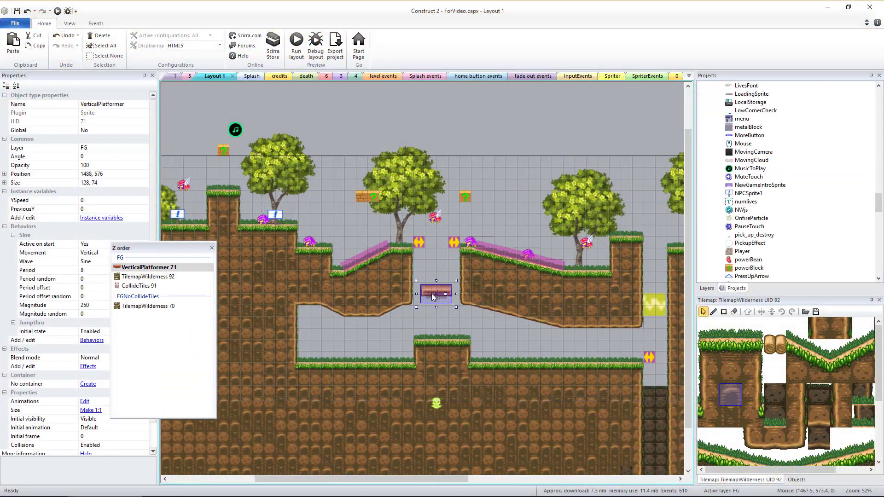
Preview the layout and ride the VerticalPlatformer up through the gap, jumping off onto the slope
{"action": "left_click", "coordinate": [297, 42]}
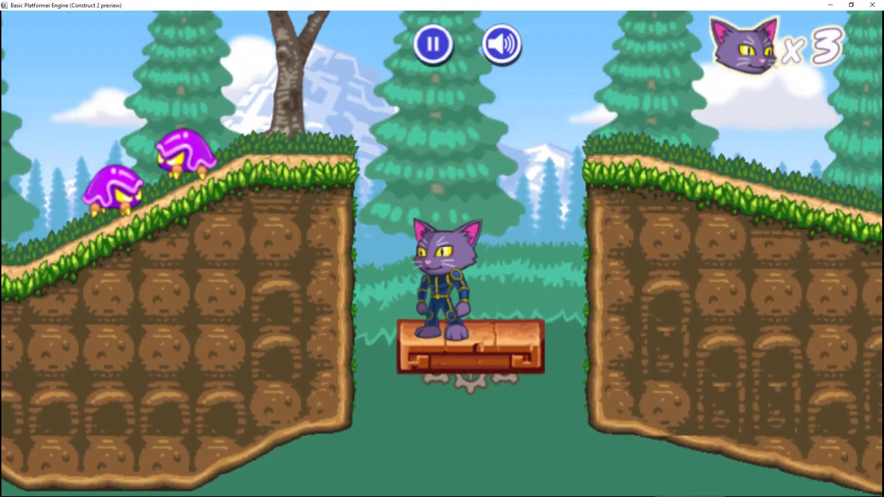
{"action": "key", "text": "Left"}
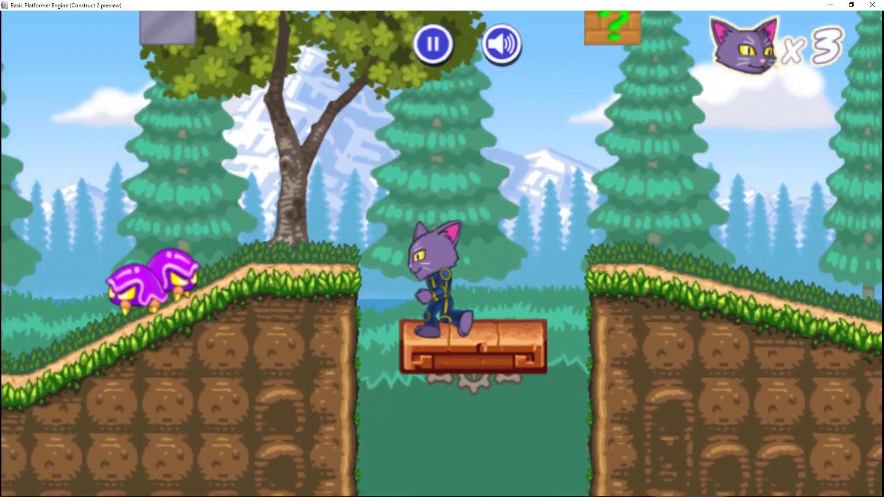
{"action": "key", "text": "Up"}
{"action": "key", "text": "Right"}
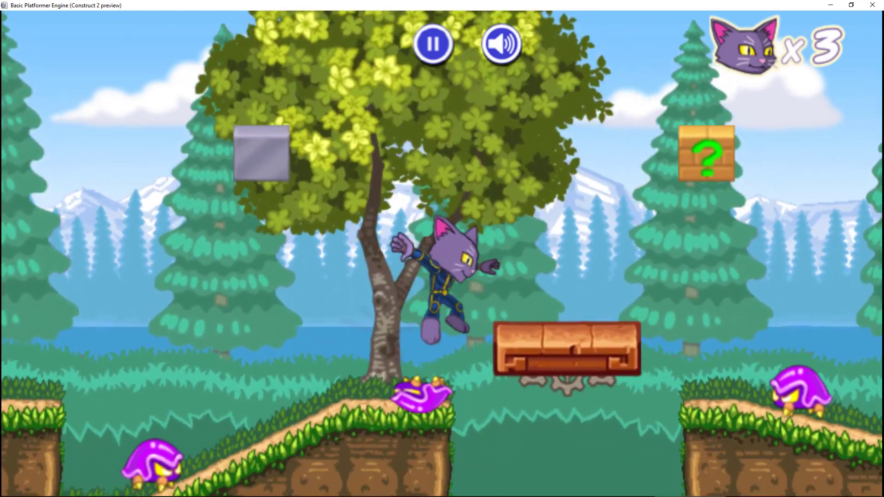
{"action": "key", "text": "Up"}
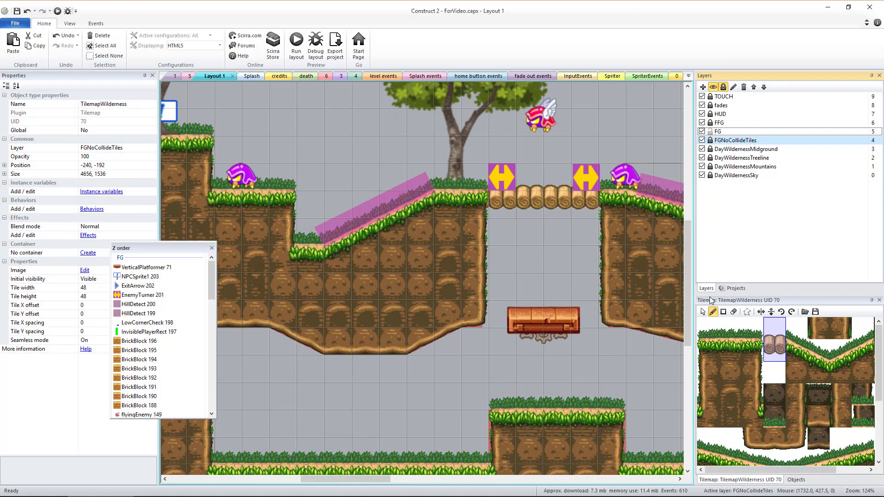
Place a JumpThrough sprite on the FG layer over the log bridge and resize it to span the logs between the slopes
{"action": "left_click", "coordinate": [718, 131]}
{"action": "left_click", "coordinate": [736, 288]}
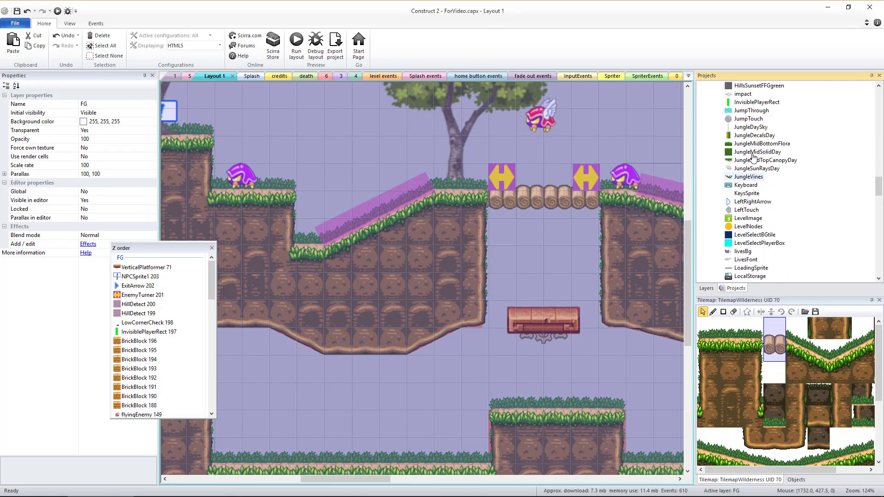
{"action": "left_click", "coordinate": [751, 138]}
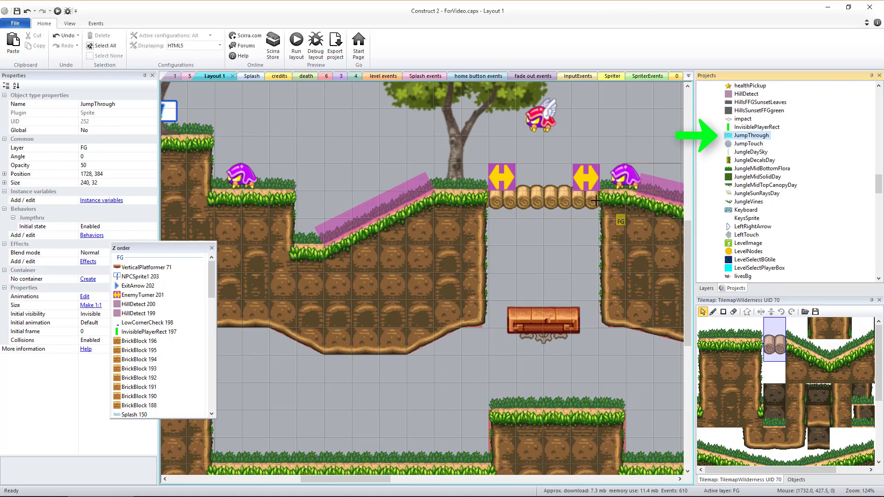
{"action": "left_click_drag", "start_coordinate": [596, 200], "coordinate": [490, 198]}
{"action": "left_click_drag", "start_coordinate": [629, 200], "coordinate": [602, 200]}
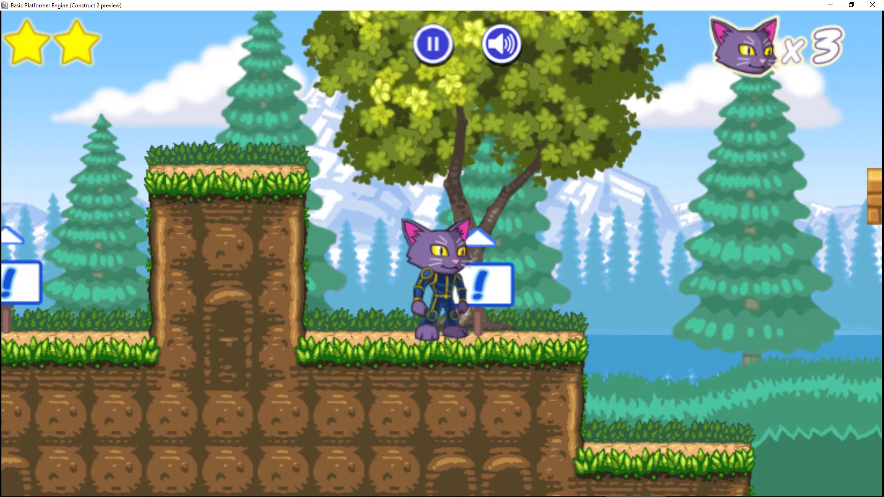
Play-test the level between the tall pillar and the ledge beside the sign, running and jumping in both directions
{"action": "key", "text": "Up"}
{"action": "key", "text": "Right"}
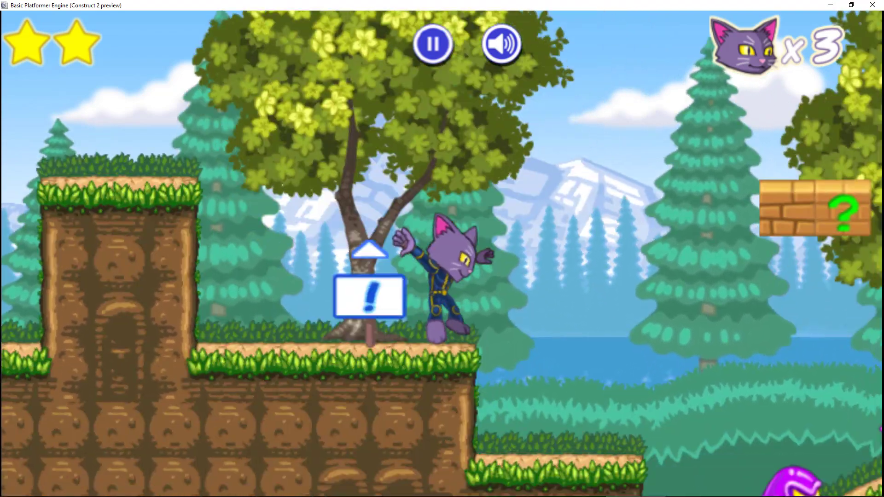
{"action": "key", "text": "Up"}
{"action": "key", "text": "Left"}
{"action": "key", "text": "Left"}
{"action": "key", "text": "Up"}
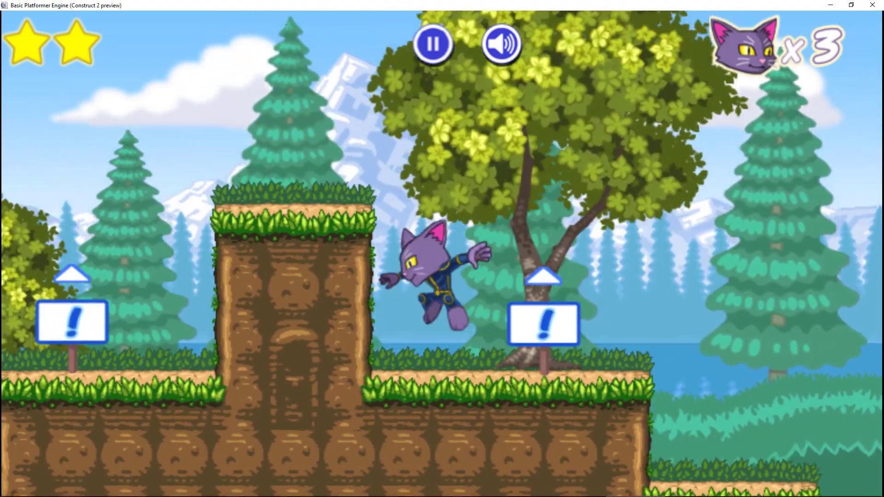
{"action": "key", "text": "Right"}
{"action": "key", "text": "Right"}
{"action": "key", "text": "Up"}
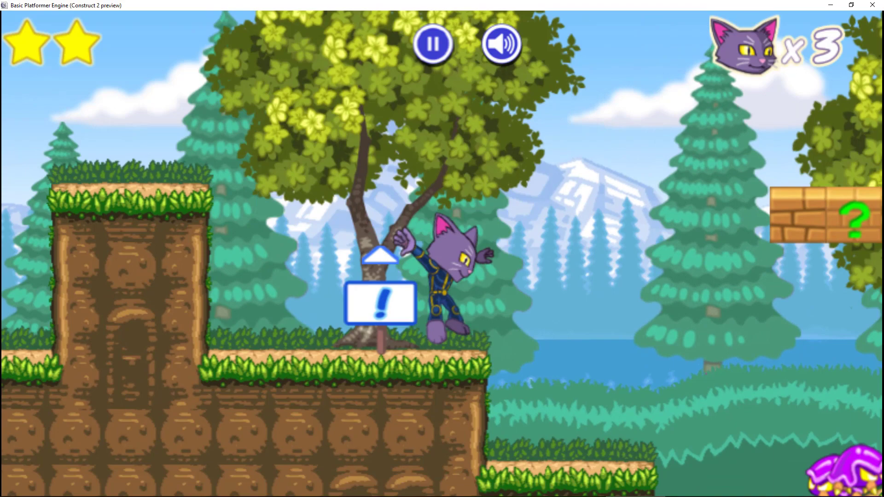
{"action": "key", "text": "Right"}
{"action": "key", "text": "Up"}
{"action": "key", "text": "Right"}
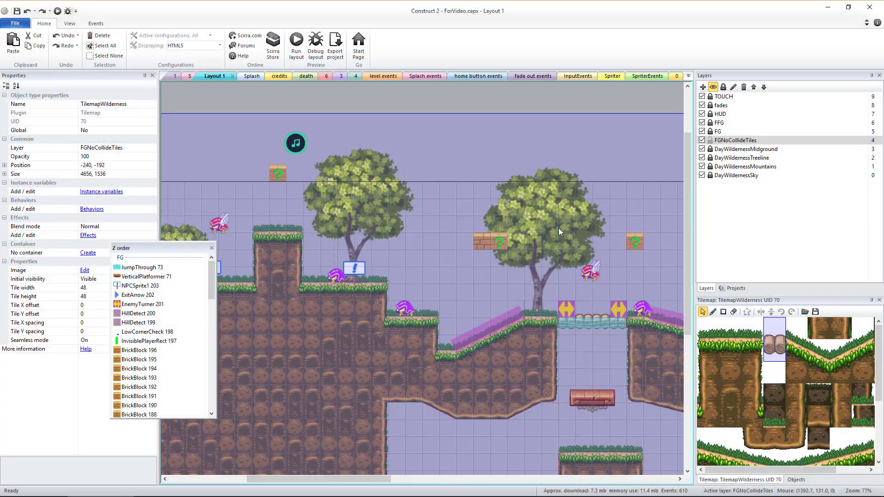
Shrink the tree beside the log bridge to 240 × 240, rotate it to 43.505 degrees and place it at 1008, 384 by the lower ledge
{"action": "left_click", "coordinate": [560, 231]}
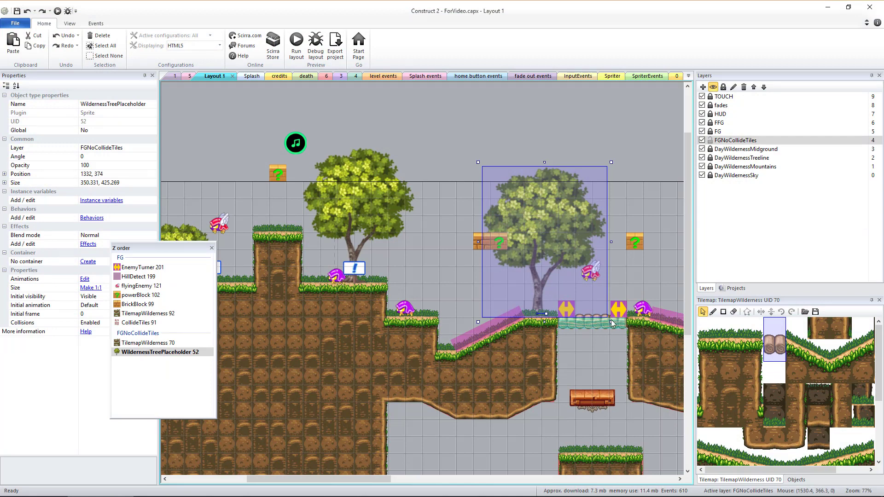
{"action": "left_click_drag", "start_coordinate": [612, 322], "coordinate": [559, 288]}
{"action": "left_click_drag", "start_coordinate": [559, 207], "coordinate": [462, 272]}
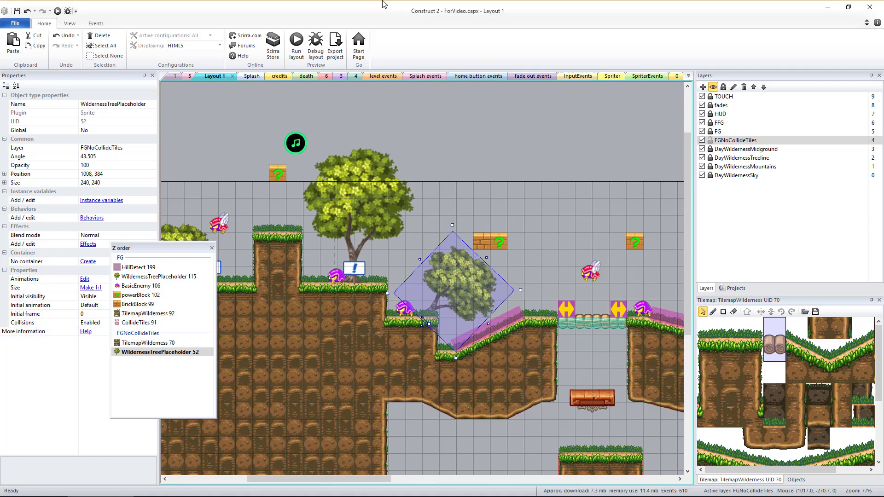
Preview the level and move right from the sign to check the tilted tree on the lower ledge
{"action": "left_click", "coordinate": [296, 44]}
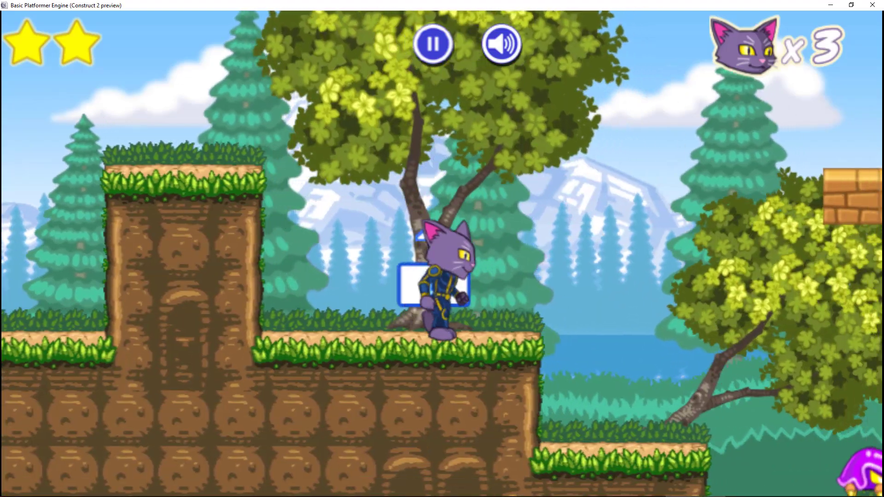
{"action": "key", "text": "Right"}
{"action": "key", "text": "Up"}
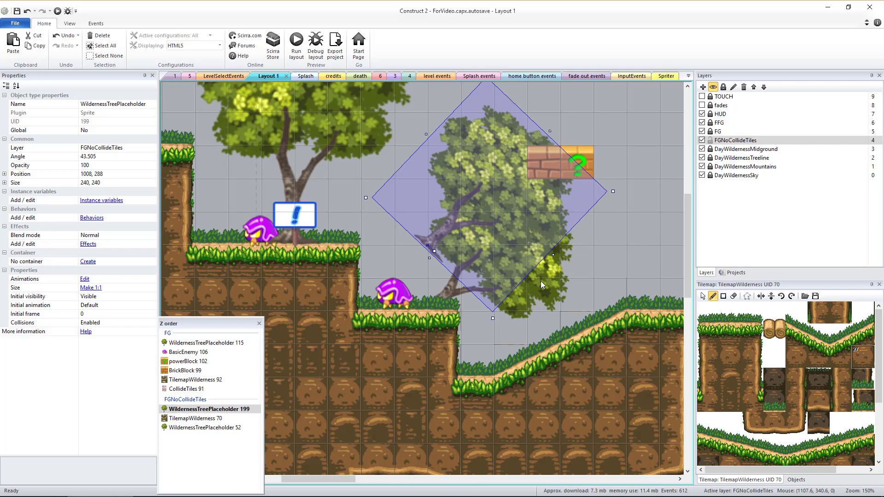
Cycle the selection through the overlapping trees and the TilemapWilderness on the FGNoCollideTiles layer
{"action": "left_click", "coordinate": [541, 281]}
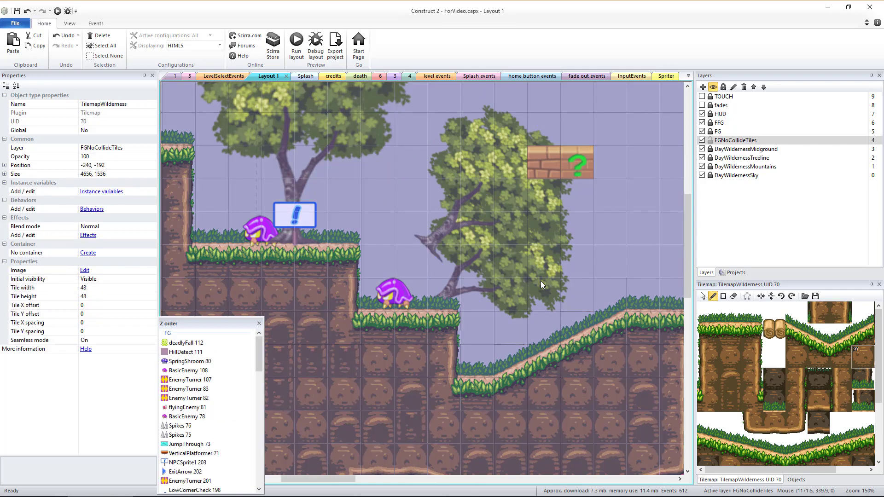
{"action": "left_click", "coordinate": [497, 254]}
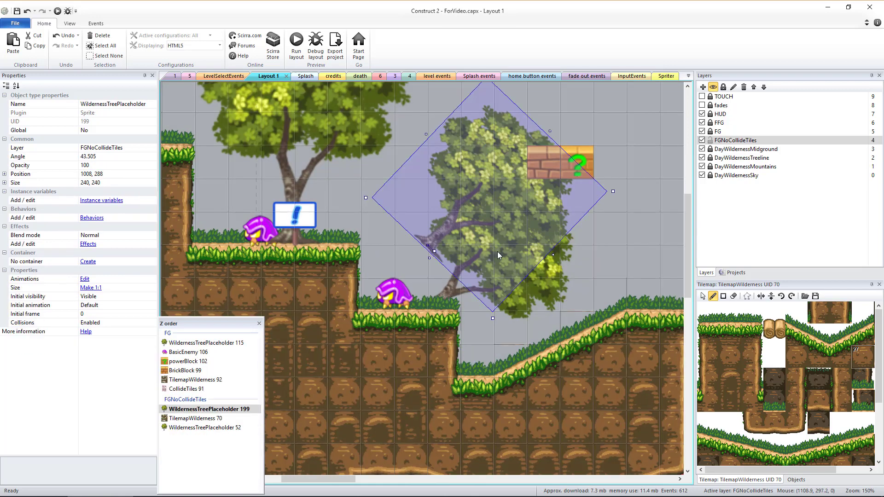
{"action": "left_click", "coordinate": [497, 251]}
{"action": "left_click", "coordinate": [497, 251]}
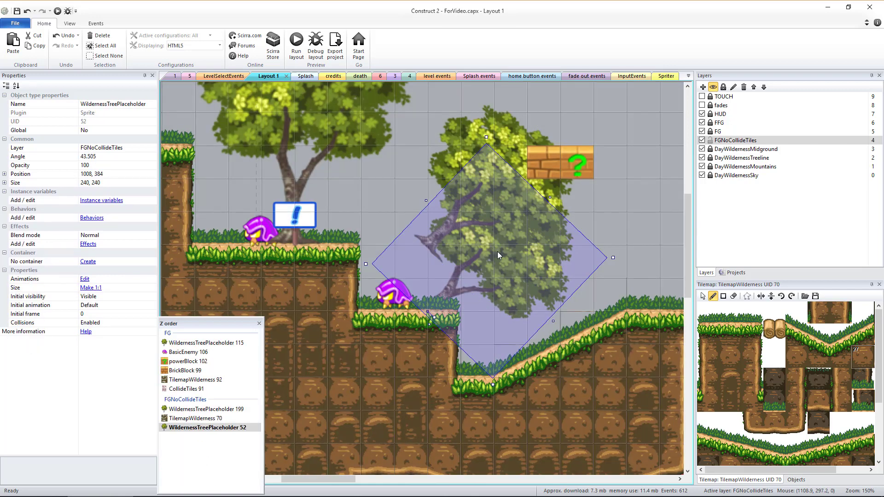
{"action": "left_click", "coordinate": [498, 255]}
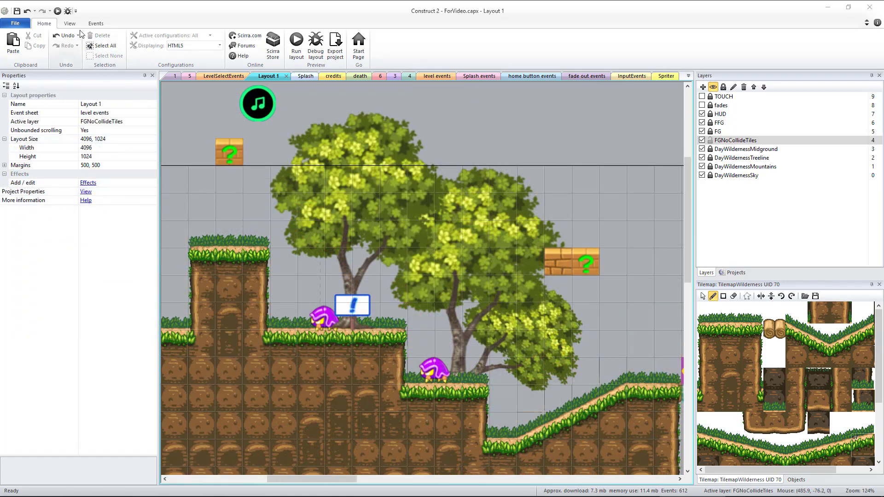
Show the Z Order bar and use it to move the large upright tree on the ledge into the FG layer, behind the BasicEnemy
{"action": "left_click", "coordinate": [70, 23]}
{"action": "left_click", "coordinate": [59, 46]}
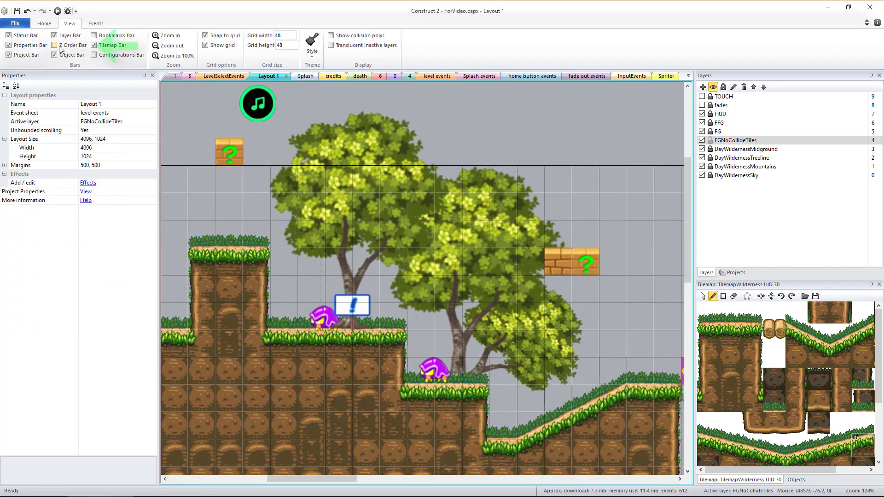
{"action": "left_click", "coordinate": [55, 46]}
{"action": "left_click", "coordinate": [486, 249]}
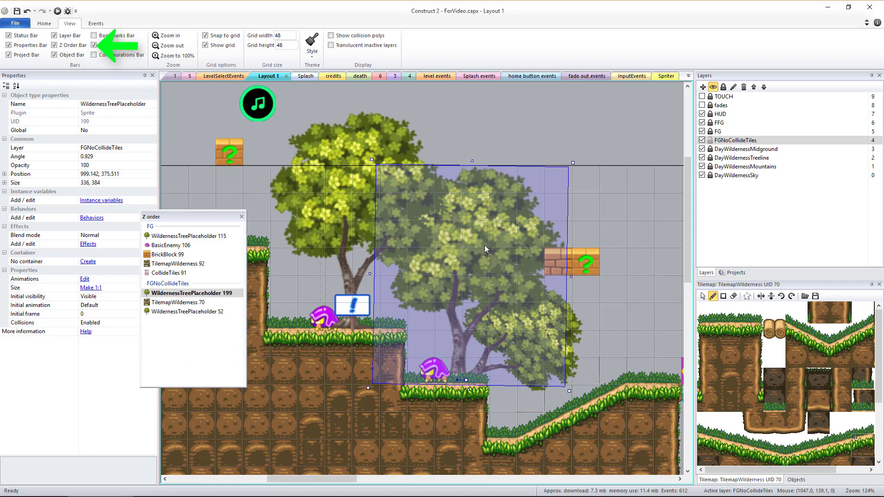
{"action": "left_click_drag", "start_coordinate": [171, 278], "coordinate": [172, 277]}
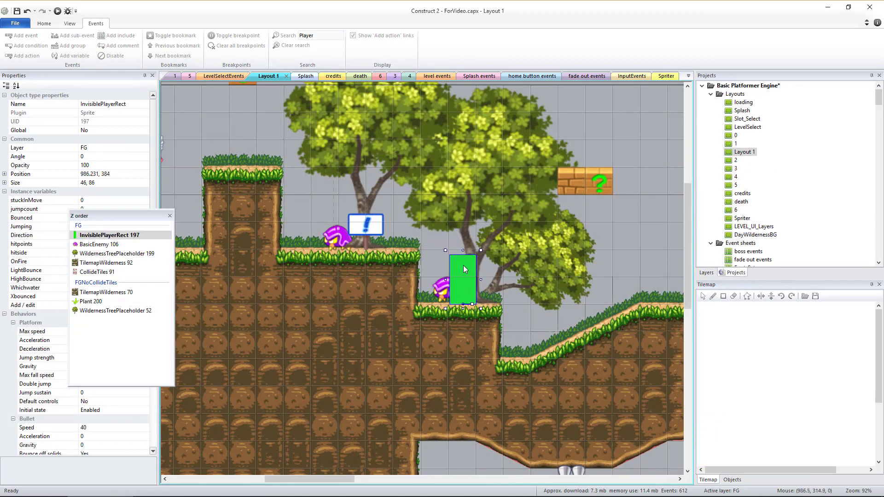
Bring the Plant to the front of the FG layer above InvisiblePlayerRect, and move InvisiblePlayerRect up above the tall pillar
{"action": "left_click_drag", "start_coordinate": [90, 301], "coordinate": [98, 232]}
{"action": "left_click_drag", "start_coordinate": [483, 306], "coordinate": [487, 308]}
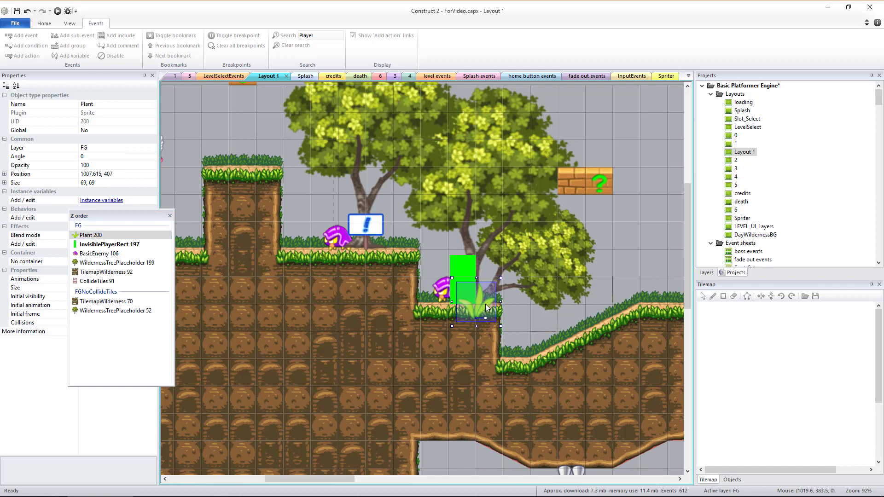
{"action": "left_click_drag", "start_coordinate": [466, 263], "coordinate": [244, 125]}
Preview the level and walk right from the pillar to check the plant and trees on the lower ledge
{"action": "left_click", "coordinate": [57, 11]}
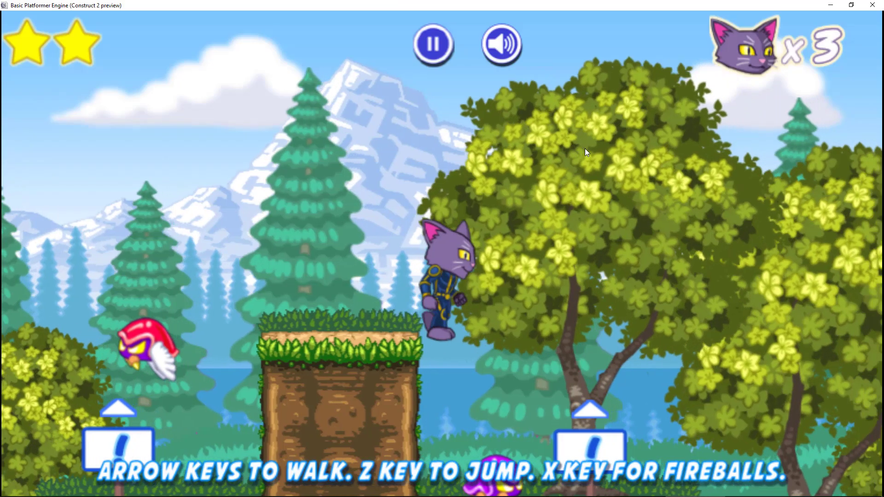
{"action": "key", "text": "Right"}
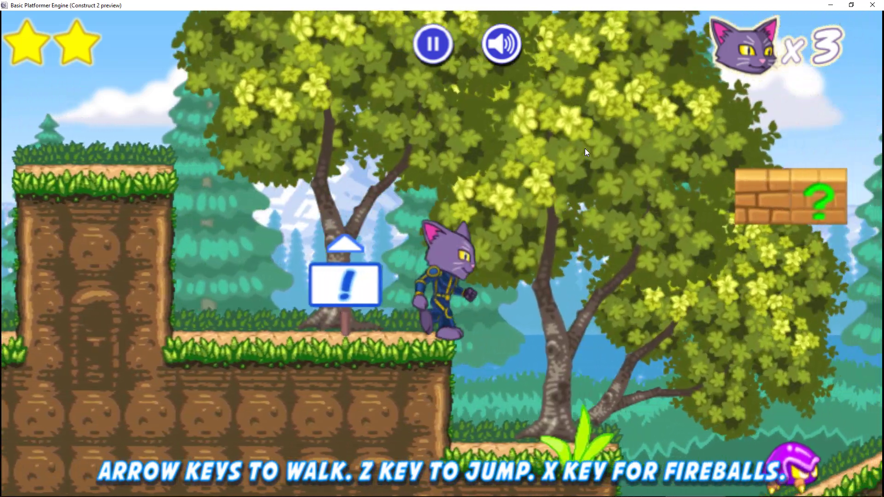
{"action": "key", "text": "Left"}
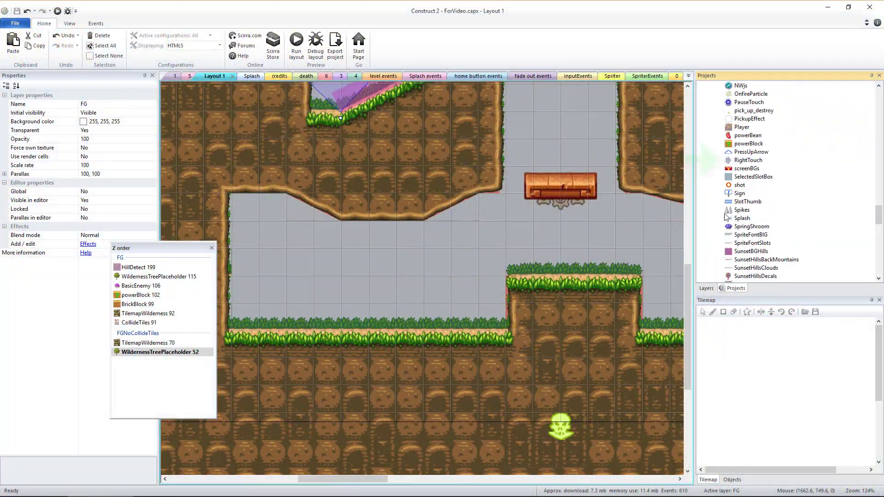
Place two Spikes in the underground cave on the FG layer, one on the floor and one under the ceiling flipped with height -48
{"action": "left_click_drag", "start_coordinate": [726, 213], "coordinate": [342, 295]}
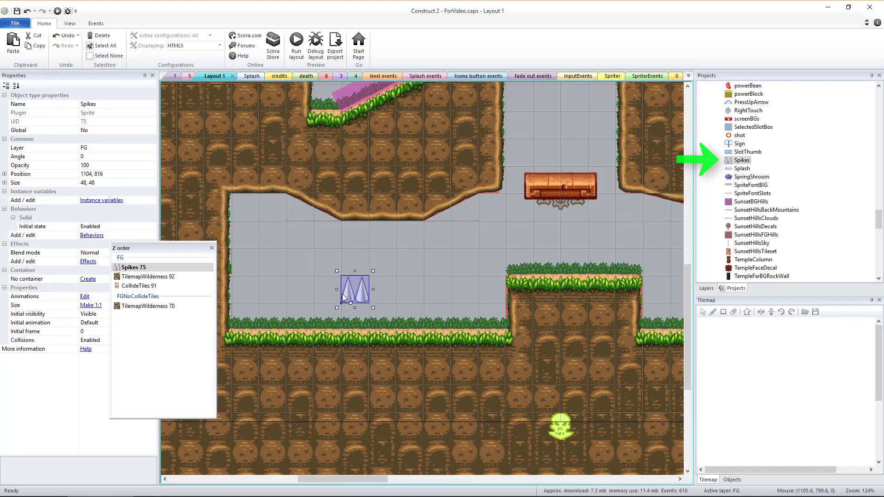
{"action": "left_click", "coordinate": [296, 44]}
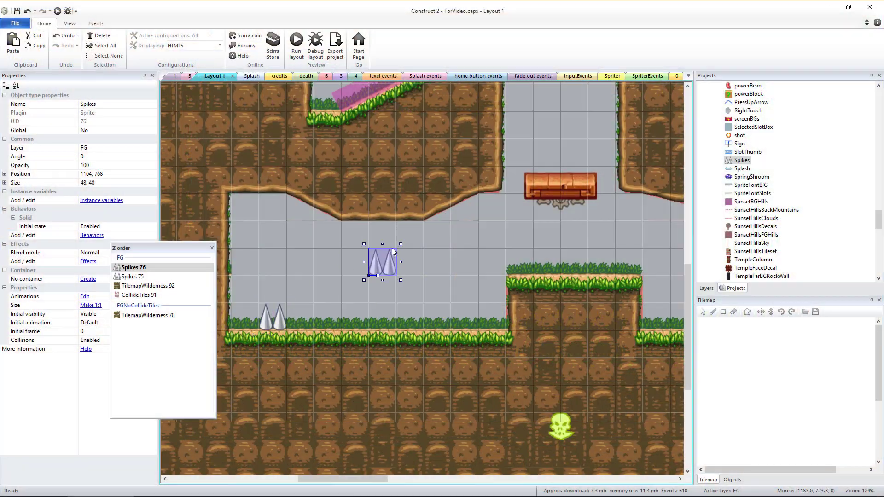
{"action": "left_click_drag", "start_coordinate": [385, 257], "coordinate": [383, 235]}
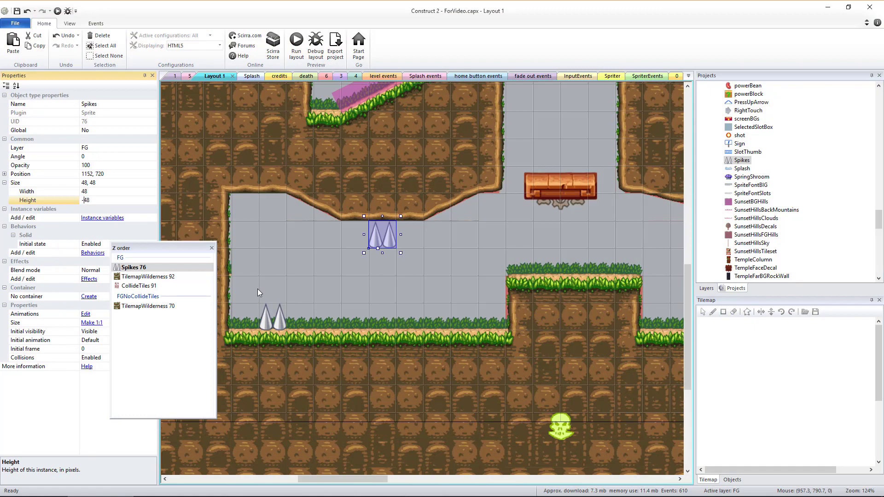
{"action": "key", "text": "Return"}
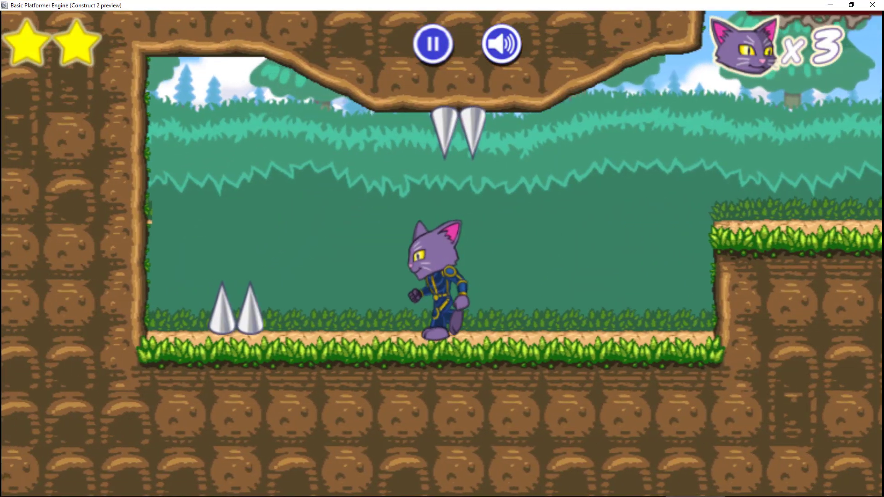
Play-test the cave spikes, the desert level's clouds and the temple level's moving platform
{"action": "key", "text": "Right"}
{"action": "key", "text": "Up"}
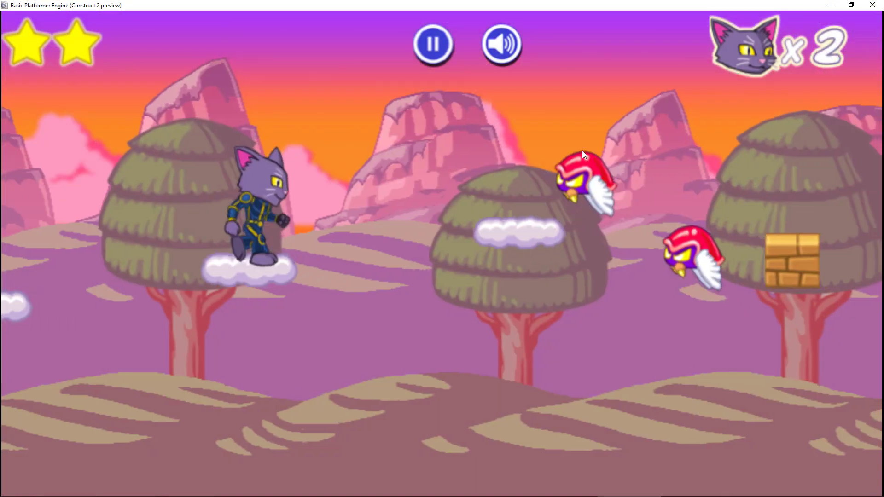
{"action": "key", "text": "Right"}
{"action": "key", "text": "Up"}
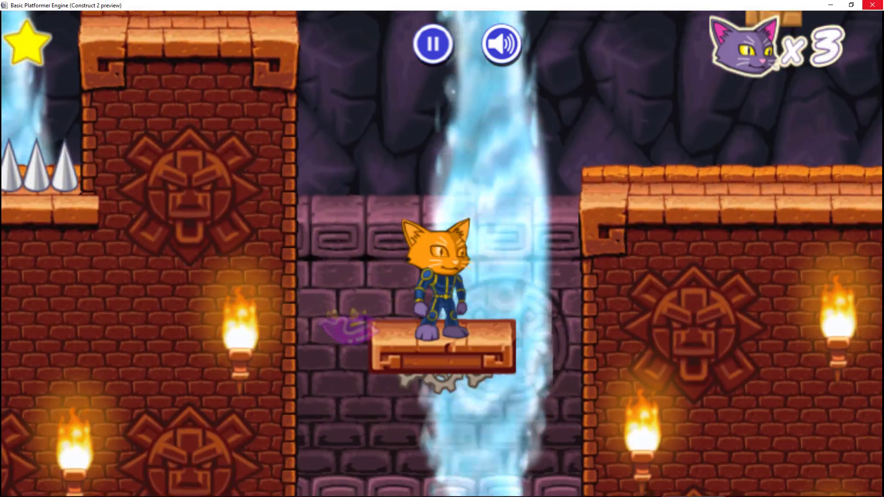
{"action": "key", "text": "Up"}
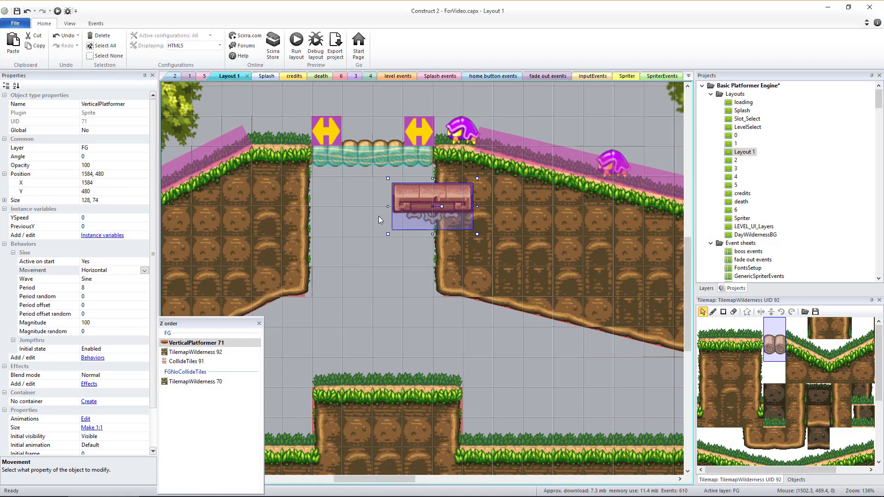
Move the VerticalPlatformer to 1488, 576 in the gap under the bridge and set its Sine movement to Vertical, period 5, magnitude 70
{"action": "left_click_drag", "start_coordinate": [379, 216], "coordinate": [344, 258]}
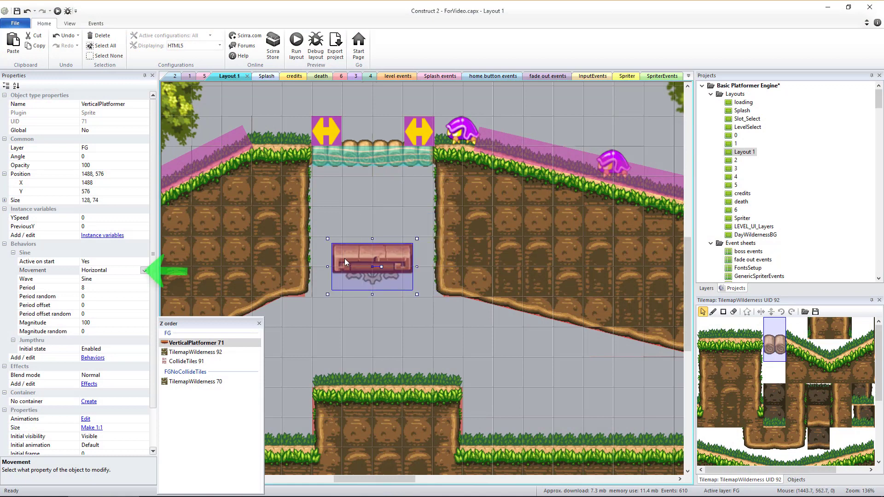
{"action": "left_click", "coordinate": [144, 272]}
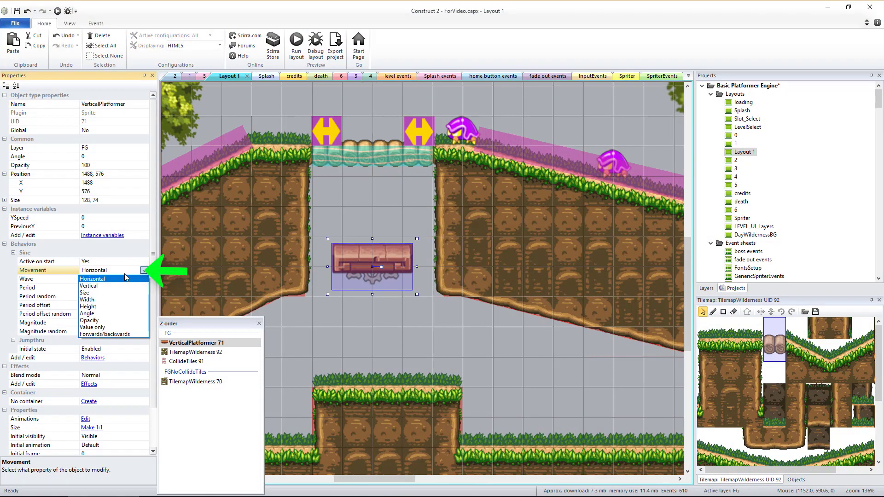
{"action": "left_click", "coordinate": [111, 286]}
{"action": "left_click", "coordinate": [97, 290]}
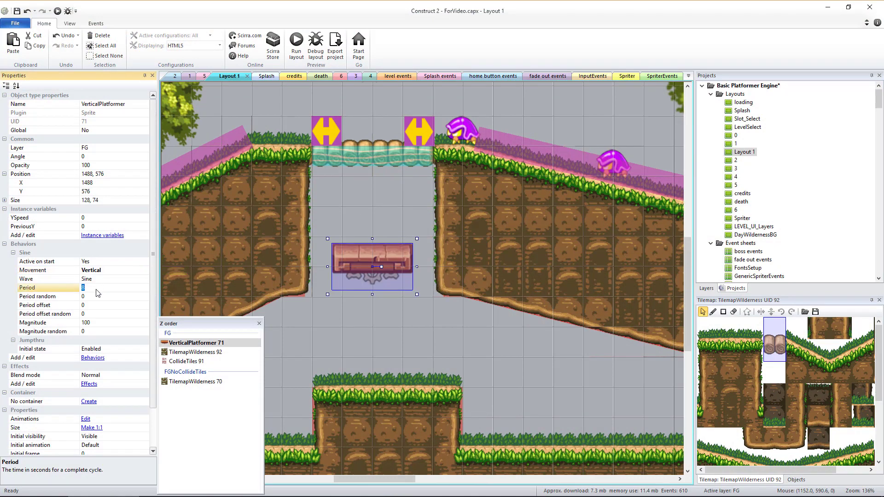
{"action": "type", "text": "5"}
{"action": "left_click", "coordinate": [107, 326]}
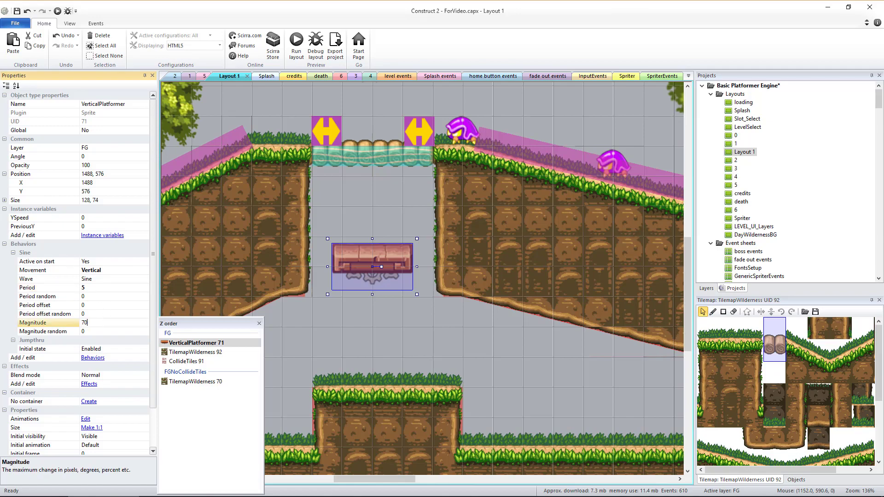
{"action": "left_click", "coordinate": [296, 43]}
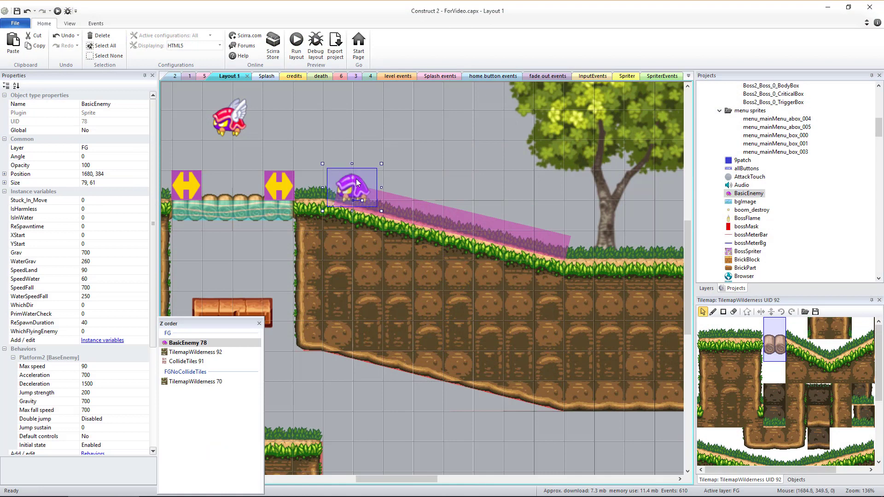
Position BasicEnemies on the downhill slope at 1728, 402 and beside the tree, and add a flyingEnemy at 1920, 288
{"action": "left_click_drag", "start_coordinate": [360, 185], "coordinate": [390, 196]}
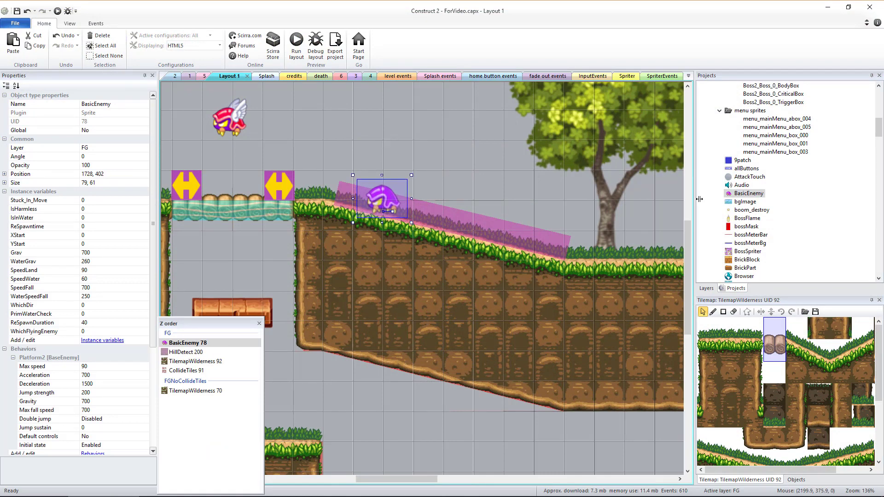
{"action": "left_click", "coordinate": [624, 228]}
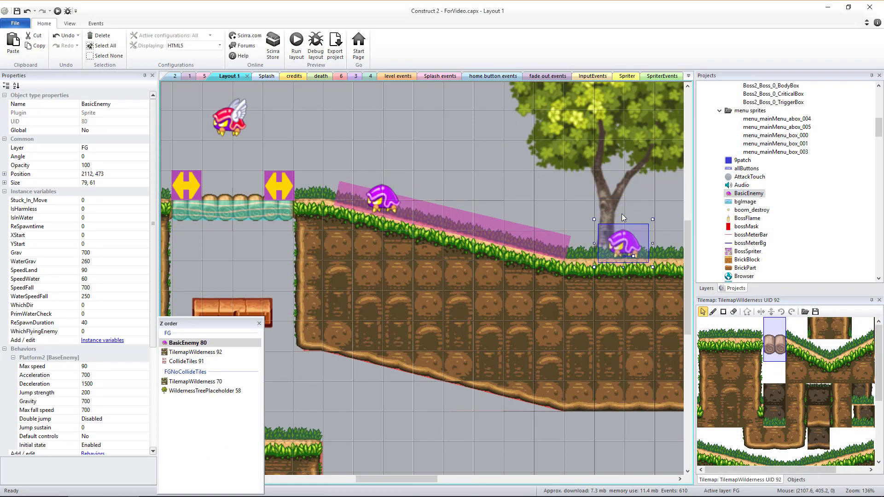
{"action": "scroll", "coordinate": [755, 221], "scroll_direction": "down", "scroll_amount": 15}
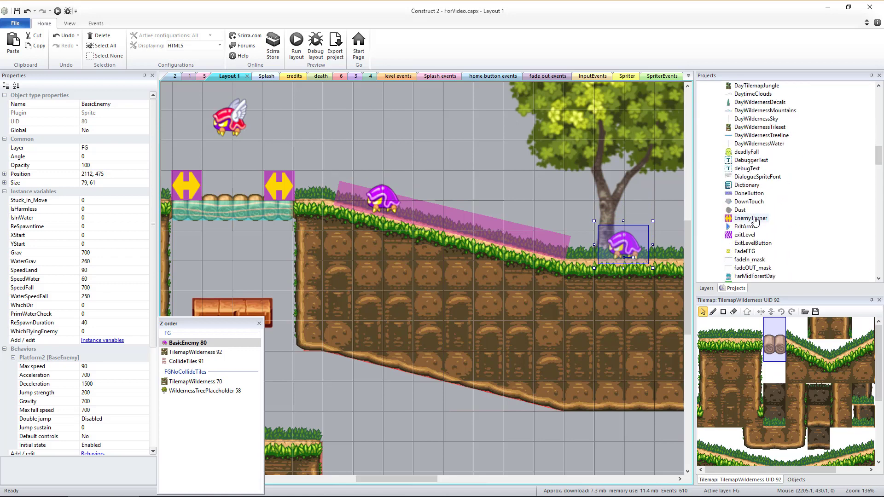
{"action": "left_click_drag", "start_coordinate": [741, 173], "coordinate": [512, 136]}
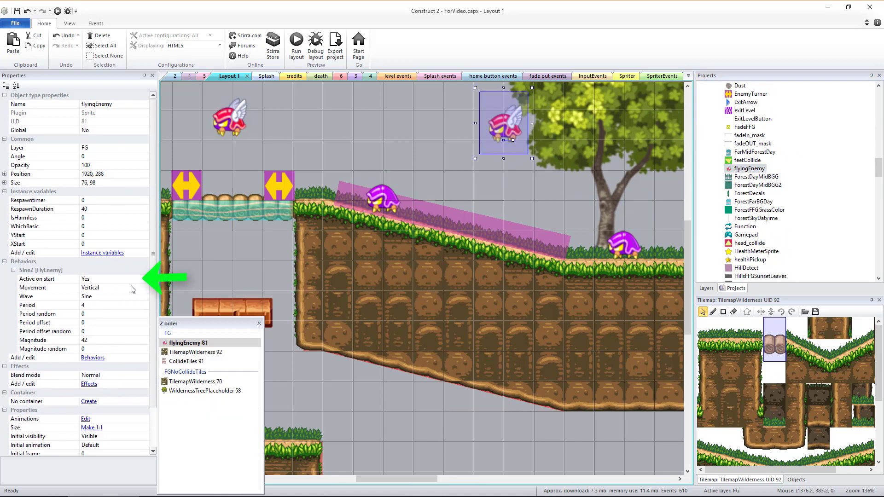
{"action": "left_click", "coordinate": [108, 342]}
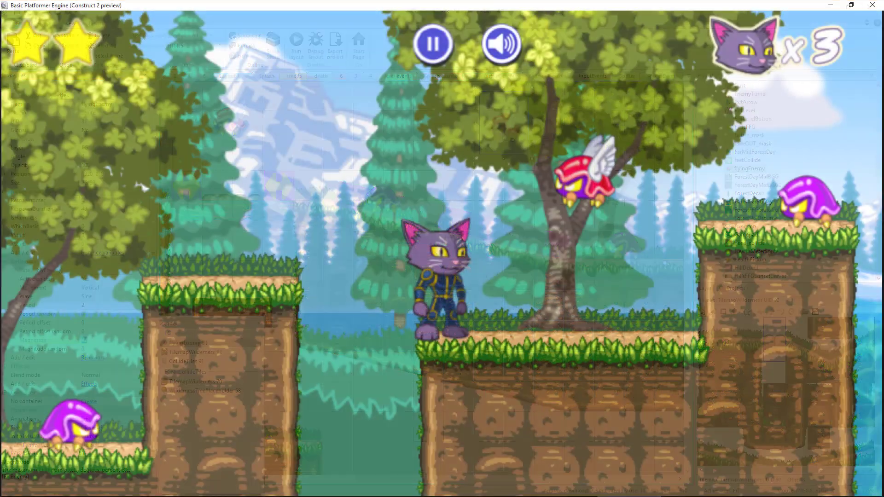
{"action": "key", "text": "Up"}
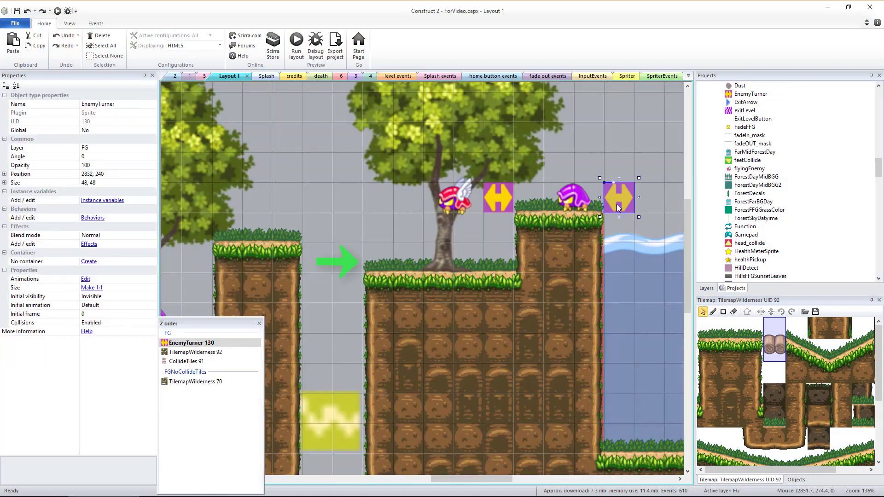
Place a copied EnemyTurner at the near edge of the lower tree ledge and play-test the enemies there
{"action": "key", "text": "ctrl+v"}
{"action": "left_click_drag", "start_coordinate": [559, 256], "coordinate": [342, 256]}
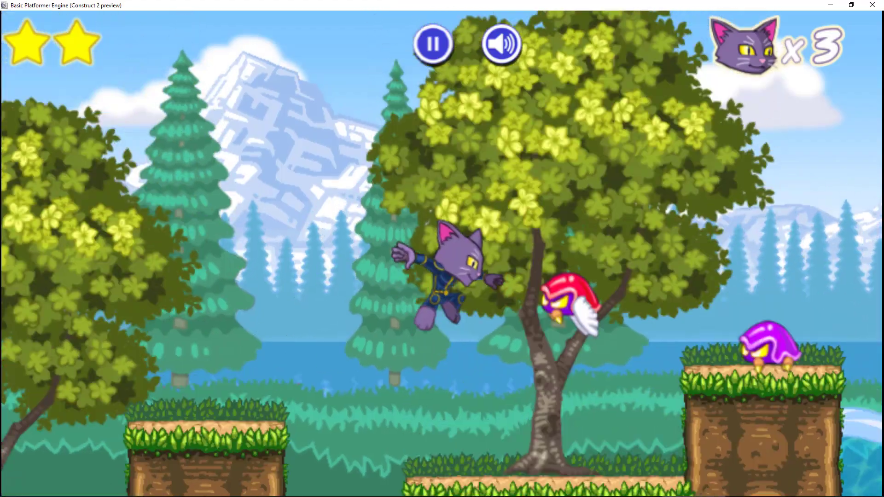
{"action": "key", "text": "Right"}
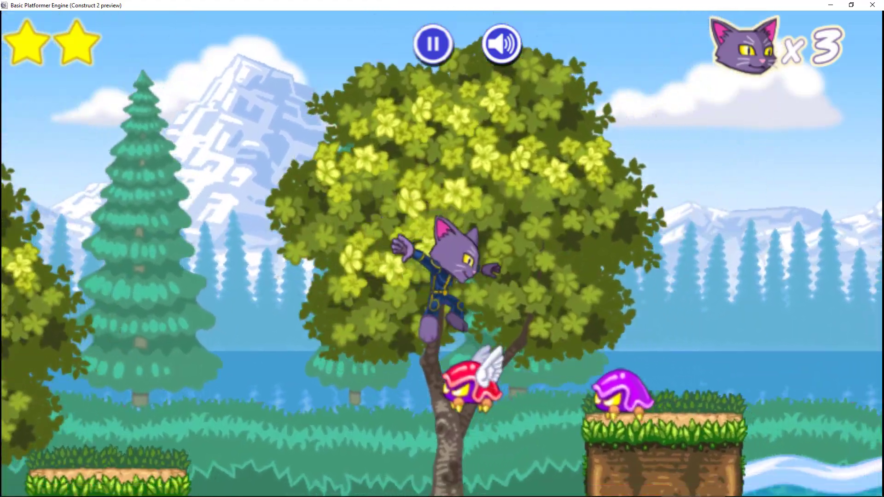
{"action": "key", "text": "Right"}
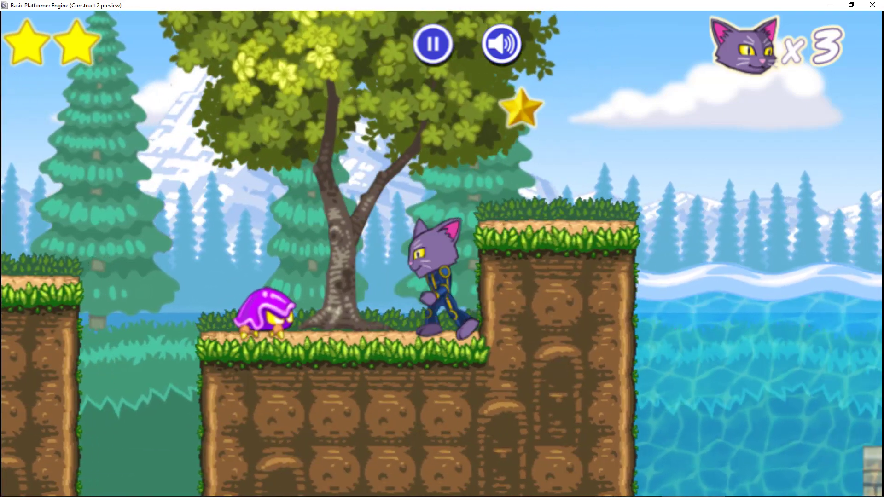
{"action": "key", "text": "Up"}
{"action": "key", "text": "Left"}
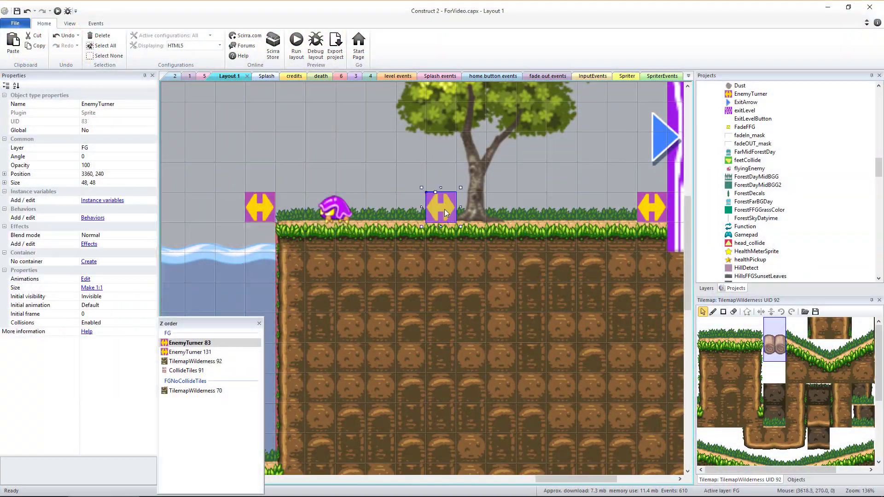
Shift the middle EnemyTurner on the final ledge over to the tree, copy the BasicEnemy to the tree's far side, and play-test the ledge
{"action": "left_click_drag", "start_coordinate": [433, 213], "coordinate": [493, 213]}
{"action": "left_click_drag", "start_coordinate": [336, 205], "coordinate": [578, 197], "text": "ctrl"}
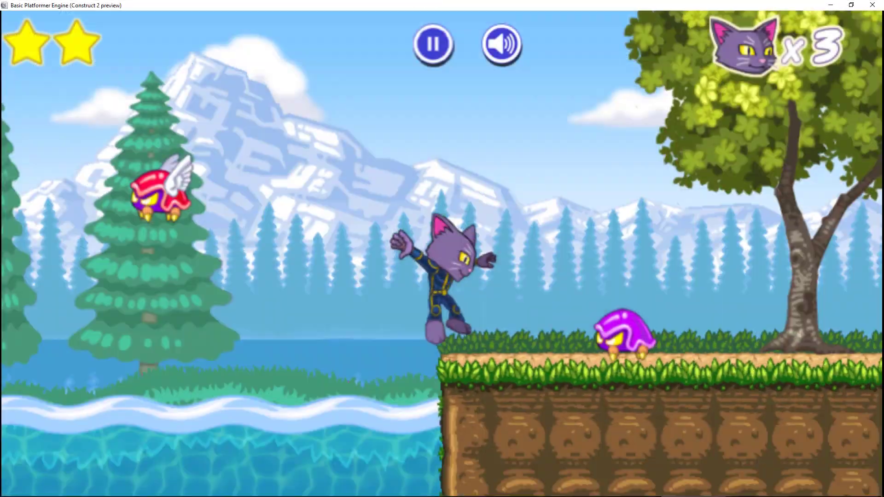
{"action": "key", "text": "Right"}
{"action": "key", "text": "Up"}
{"action": "key", "text": "Right"}
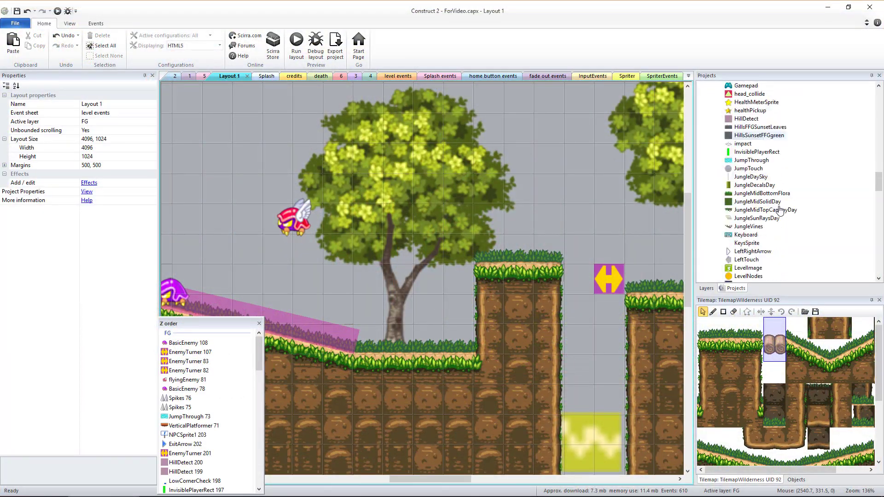
Place a SpringShroom at 2160, 480 beside the tall pillar and set its vertical bounce to -800 and vertical high bounce to -1200
{"action": "scroll", "coordinate": [780, 211], "scroll_direction": "down", "scroll_amount": 15}
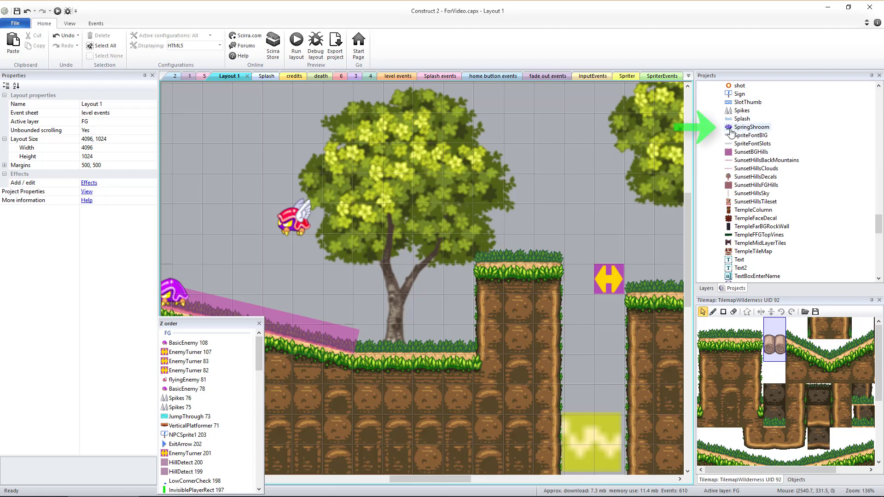
{"action": "left_click_drag", "start_coordinate": [752, 127], "coordinate": [451, 322]}
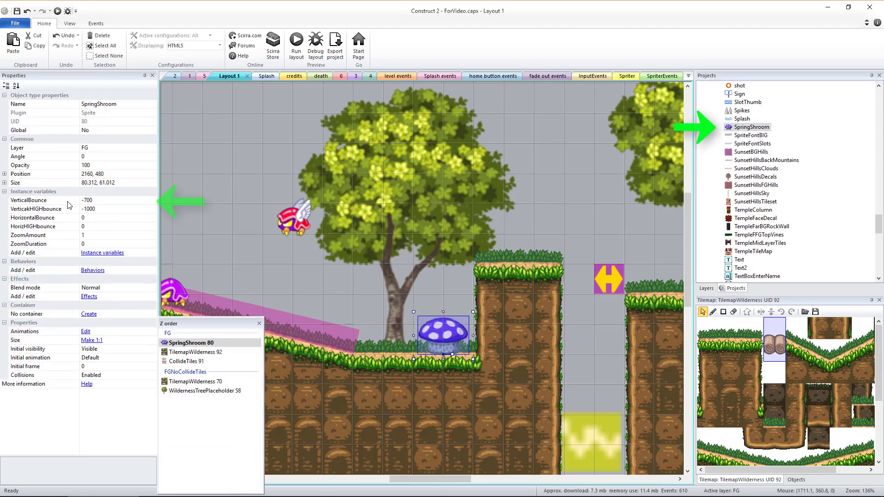
{"action": "left_click", "coordinate": [84, 200]}
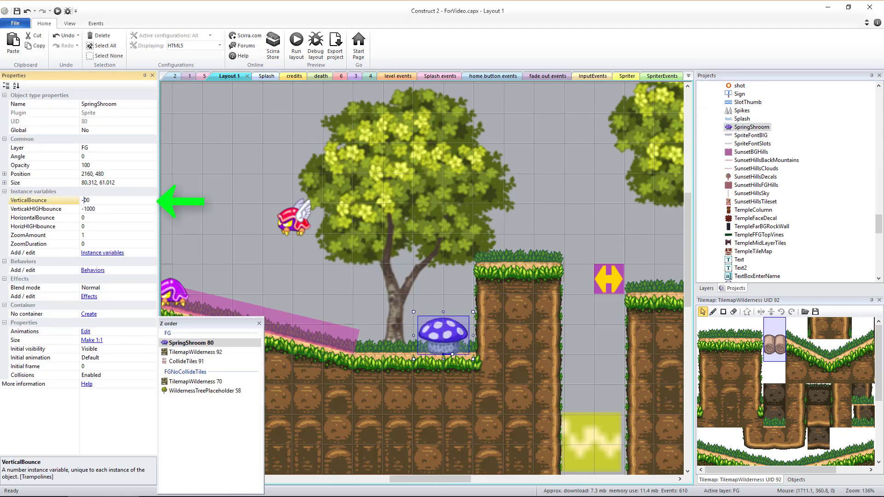
{"action": "left_click", "coordinate": [93, 209]}
Set the SpringShroom's HorizontalBounce to -100 and HorizHIGHbounce to -300, and tilt it slightly away from the pillar
{"action": "left_click", "coordinate": [99, 218]}
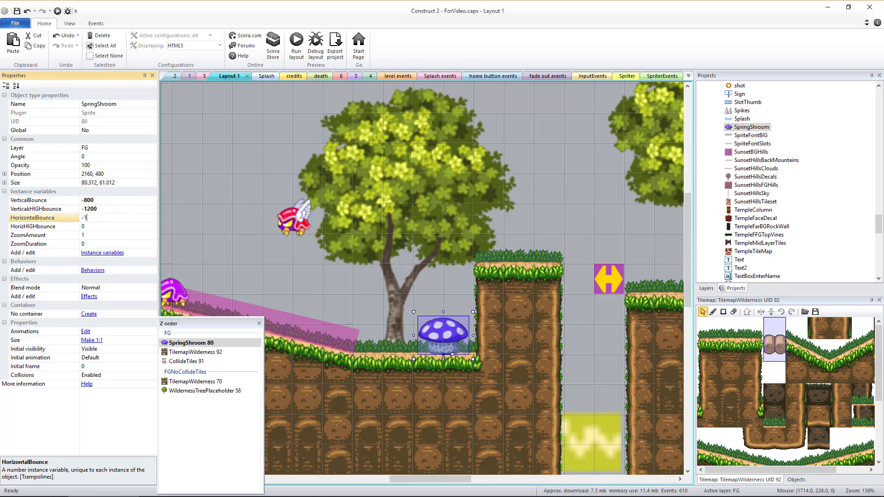
{"action": "left_click", "coordinate": [102, 228]}
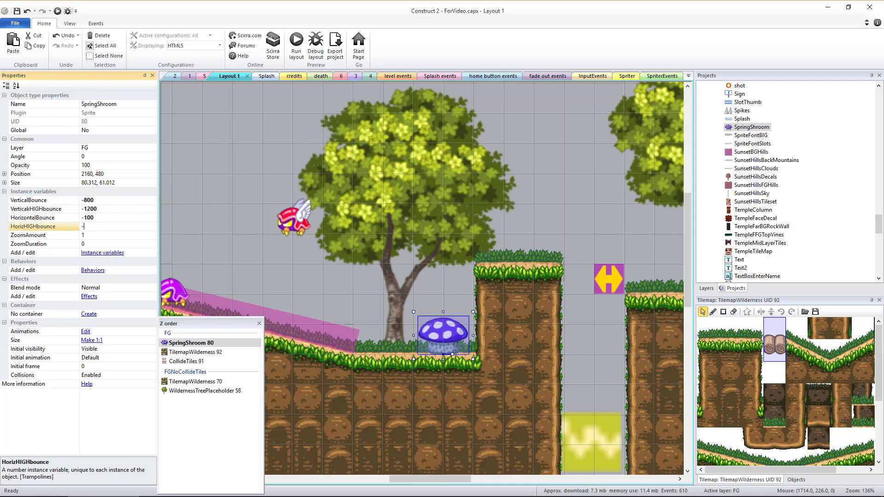
{"action": "type", "text": "-300"}
{"action": "left_click", "coordinate": [105, 236]}
{"action": "left_click_drag", "start_coordinate": [475, 310], "coordinate": [467, 307]}
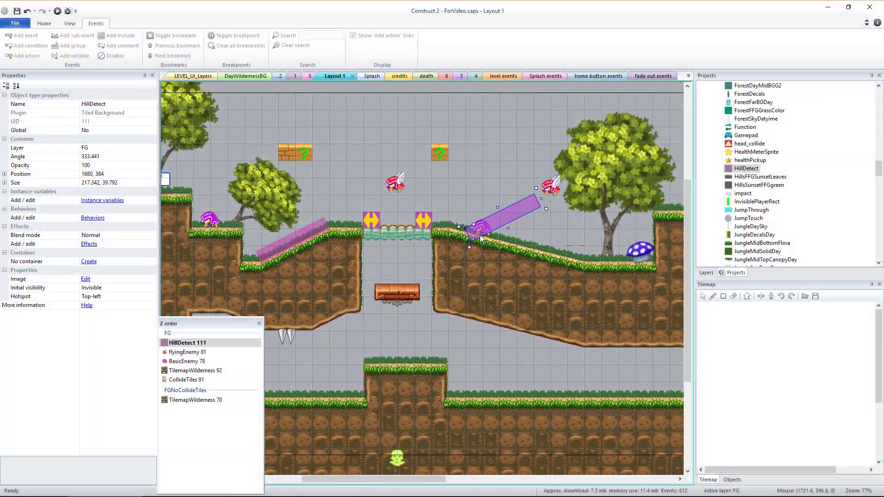
Align the HillDetect with the downhill slope past the bridge at angle 14.037 and size 384 by 40, and preview the level
{"action": "left_click_drag", "start_coordinate": [480, 235], "coordinate": [582, 266]}
{"action": "left_click", "coordinate": [462, 233]}
{"action": "left_click", "coordinate": [463, 236]}
{"action": "mouse_move", "coordinate": [459, 233]}
{"action": "left_mouse_down"}
{"action": "mouse_move", "coordinate": [447, 231]}
{"action": "mouse_move", "coordinate": [467, 229]}
{"action": "left_mouse_up"}
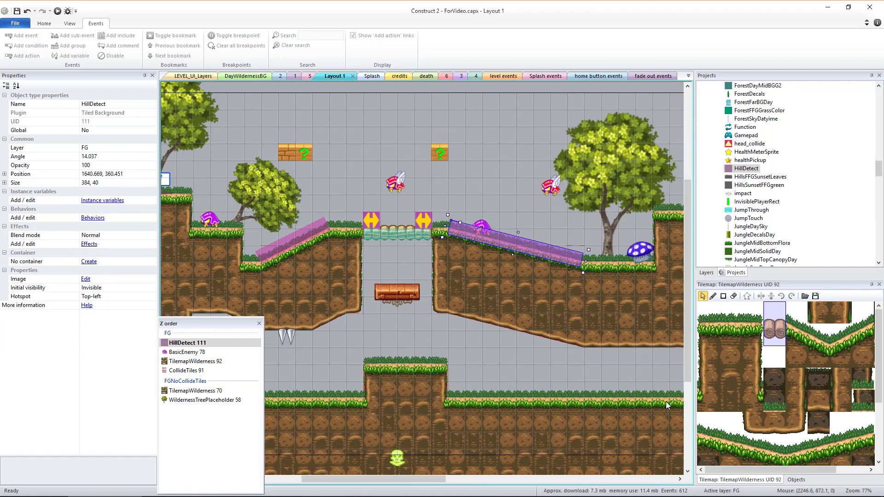
{"action": "left_click", "coordinate": [665, 402]}
{"action": "left_click", "coordinate": [295, 237]}
{"action": "key", "text": "F5"}
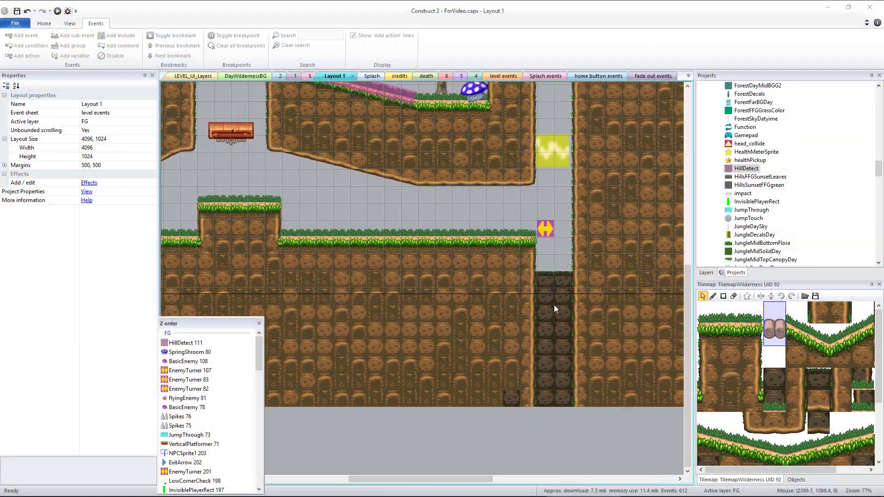
Place a deadlyFall object in the dark shaft below the pit on the FG layer
{"action": "scroll", "coordinate": [755, 189], "scroll_direction": "up", "scroll_amount": 10}
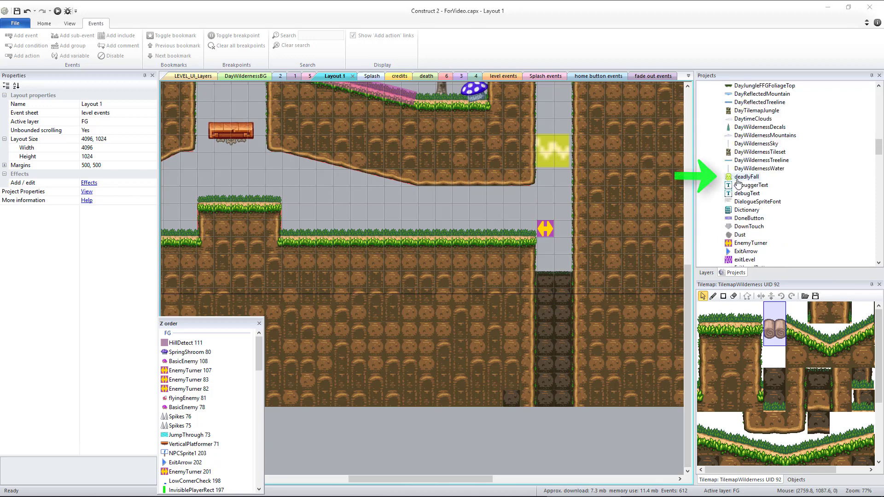
{"action": "left_click", "coordinate": [746, 177]}
{"action": "left_click_drag", "start_coordinate": [632, 296], "coordinate": [549, 320]}
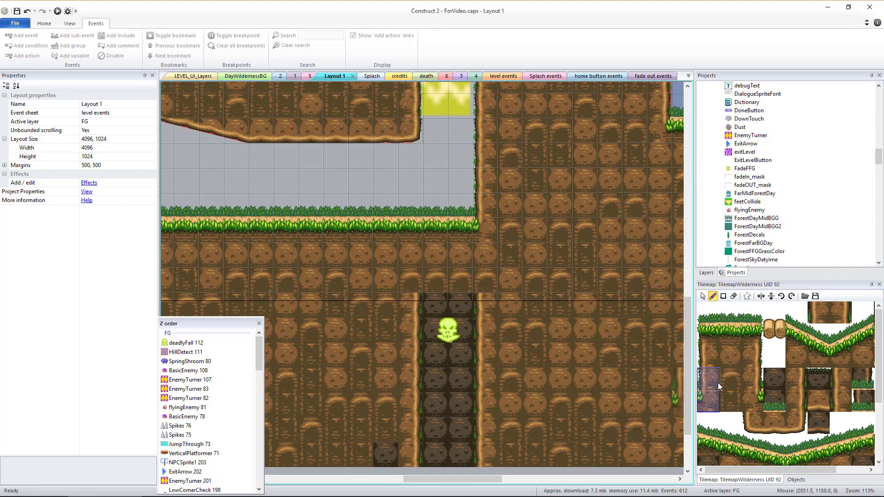
Paint plain dirt tiles over the dark shaft and its borders around the deadlyFall marker
{"action": "mouse_move", "coordinate": [731, 357]}
{"action": "left_mouse_down"}
{"action": "mouse_move", "coordinate": [747, 399]}
{"action": "mouse_move", "coordinate": [736, 399]}
{"action": "left_mouse_up"}
{"action": "left_click_drag", "start_coordinate": [487, 327], "coordinate": [371, 444]}
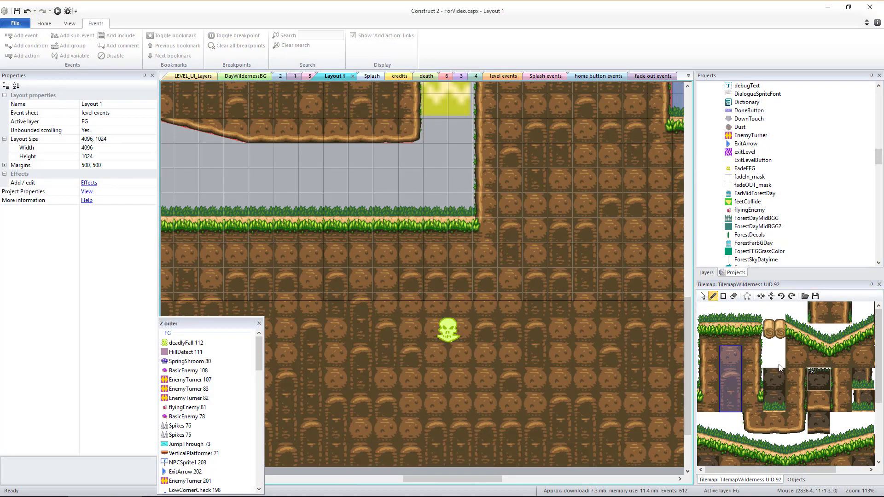
{"action": "left_click", "coordinate": [702, 296]}
{"action": "left_click", "coordinate": [448, 331]}
{"action": "left_click", "coordinate": [519, 330]}
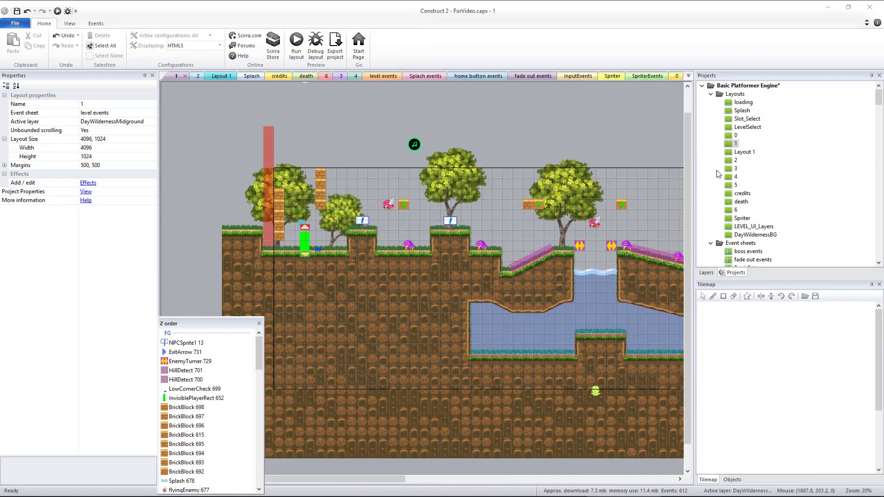
Examine the FFG layer's parallax settings in layout 2 and play-test the foreground foliage in the jungle level
{"action": "double_click", "coordinate": [730, 161]}
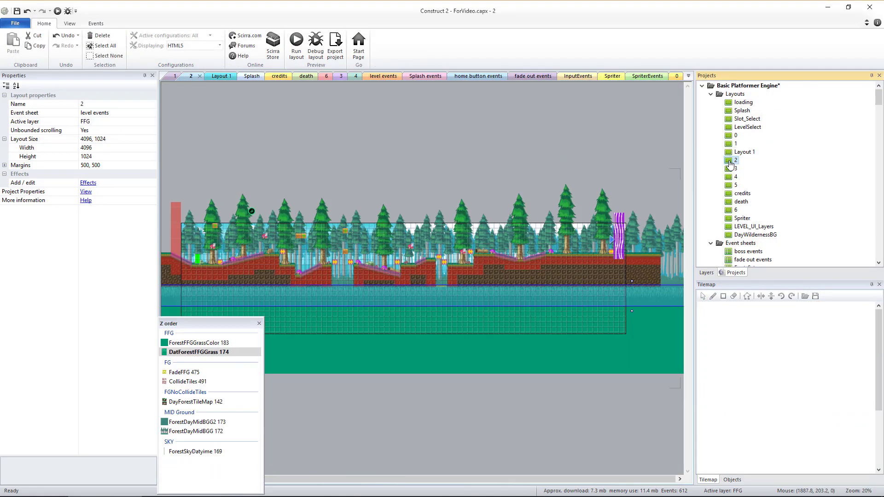
{"action": "left_click", "coordinate": [706, 272]}
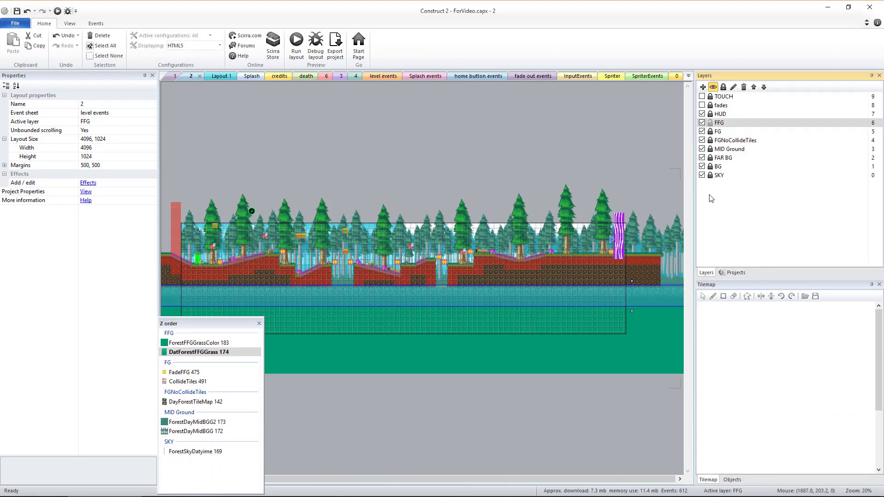
{"action": "left_click", "coordinate": [725, 123]}
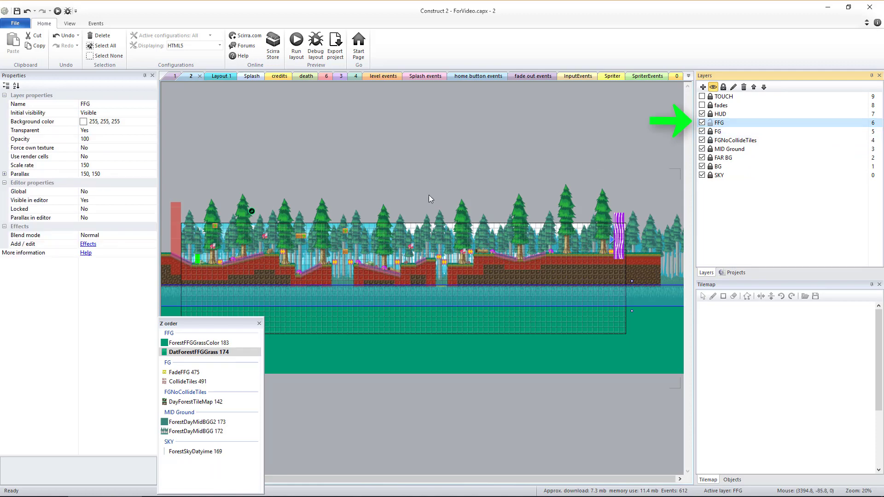
{"action": "left_click", "coordinate": [4, 174]}
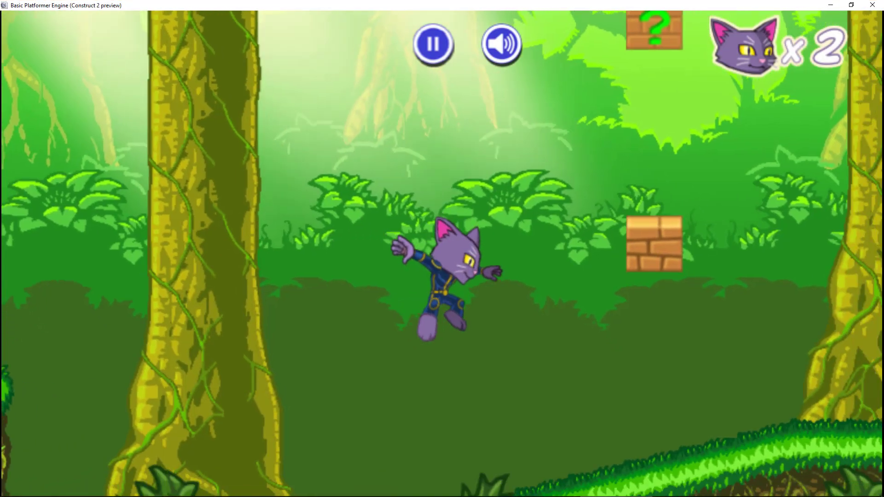
{"action": "key", "text": "Right"}
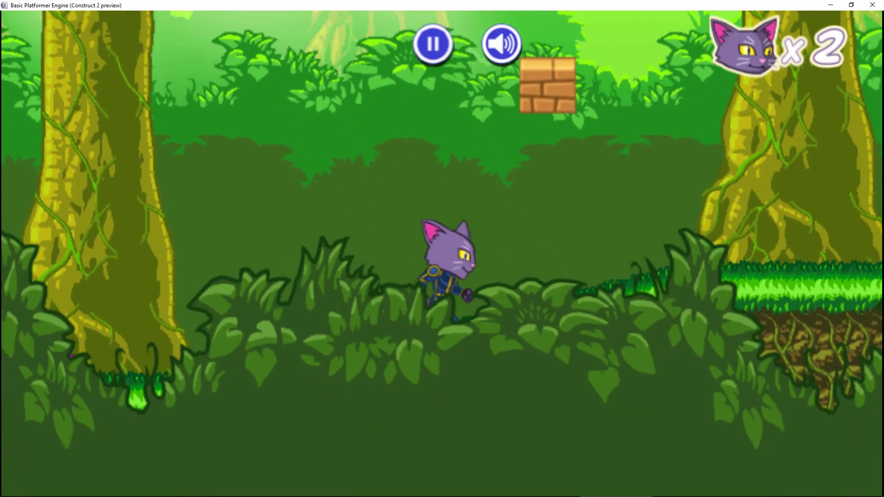
{"action": "key", "text": "Left"}
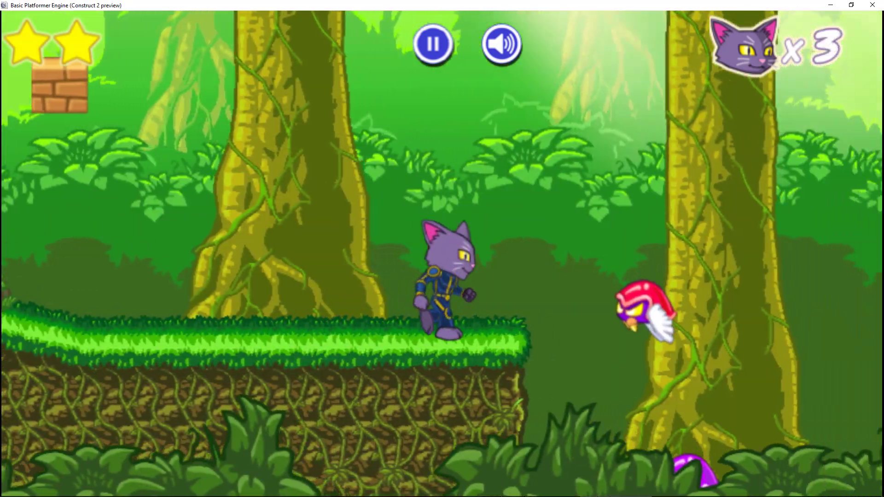
Play-test the jungle level, jumping over enemies and gaps to examine how the foreground foliage moves
{"action": "key", "text": "Right"}
{"action": "key", "text": "Up"}
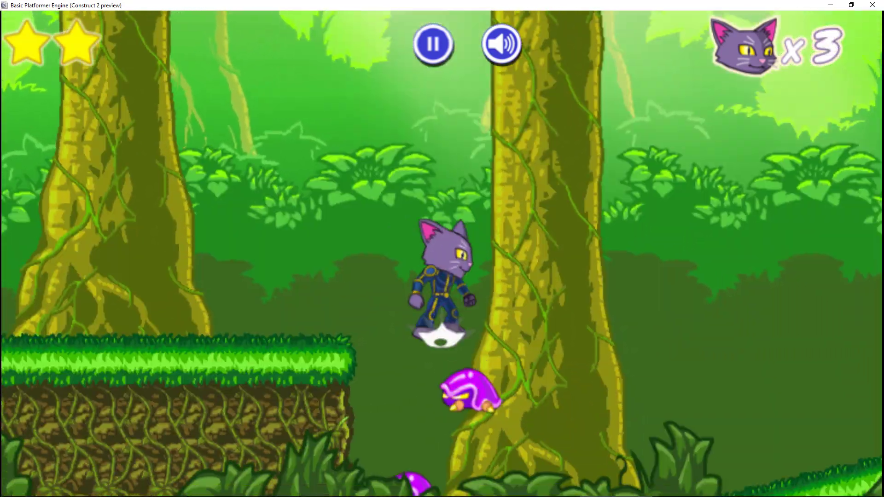
{"action": "key", "text": "Up"}
{"action": "key", "text": "Right"}
{"action": "key", "text": "Left"}
{"action": "key", "text": "Up"}
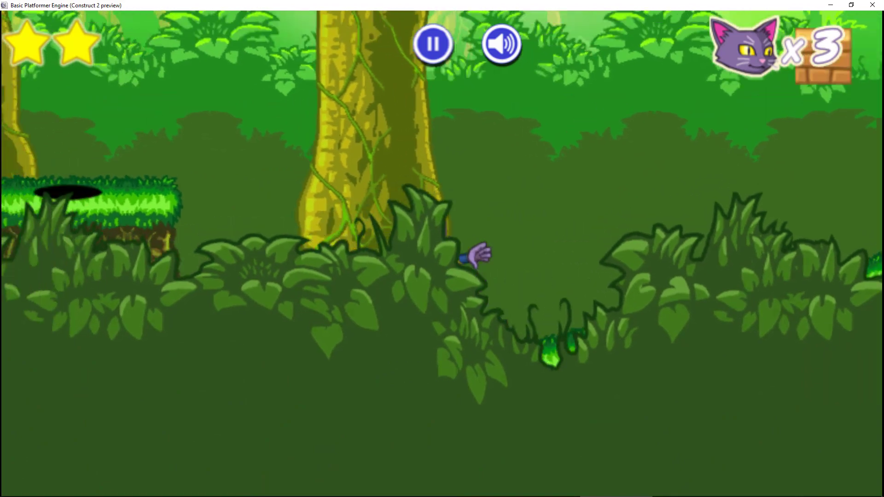
{"action": "key", "text": "Right"}
{"action": "key", "text": "Up"}
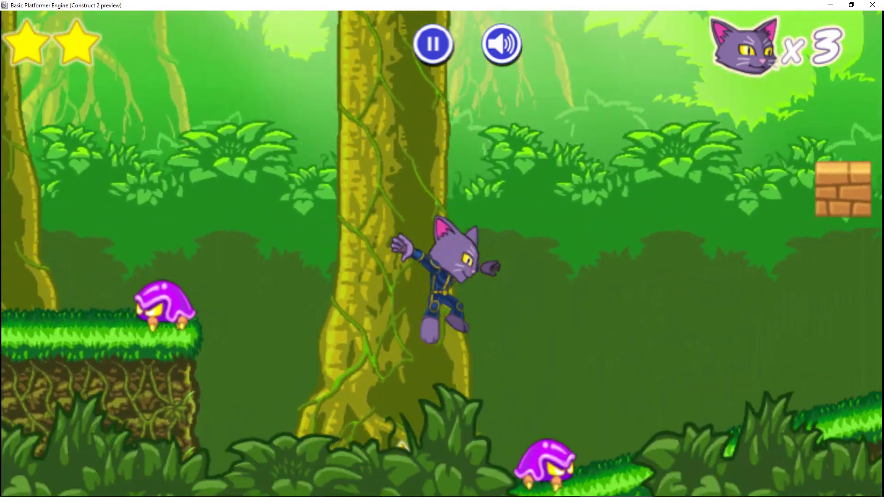
{"action": "key", "text": "Left"}
{"action": "key", "text": "Up"}
{"action": "key", "text": "Right"}
{"action": "key", "text": "Up"}
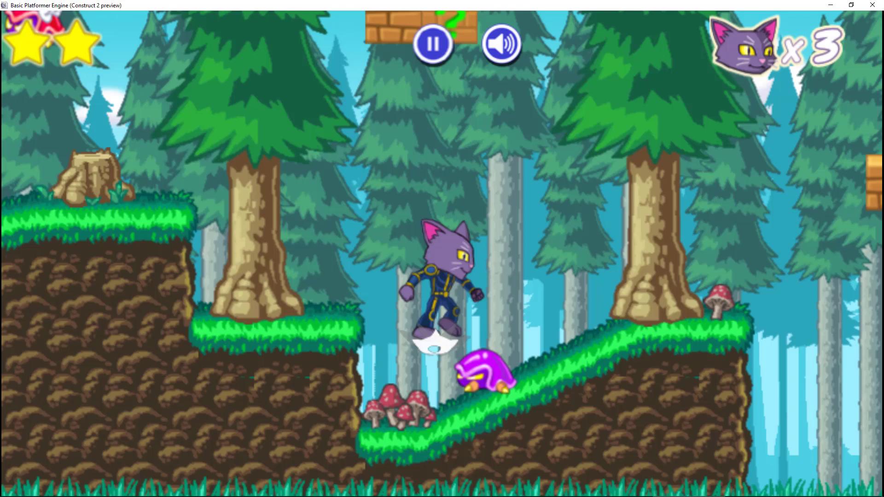
Play-test the pine forest and sunset hills levels to examine their foreground grass and leaf layers
{"action": "key", "text": "Right"}
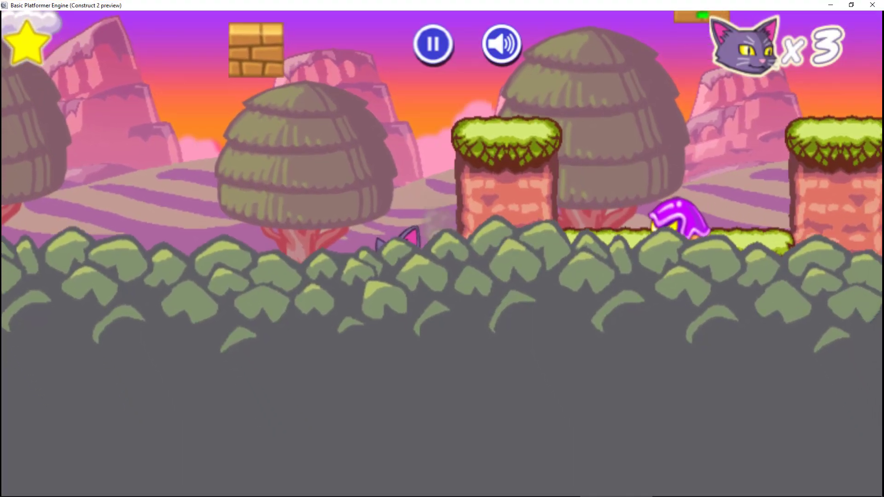
{"action": "key", "text": "Right"}
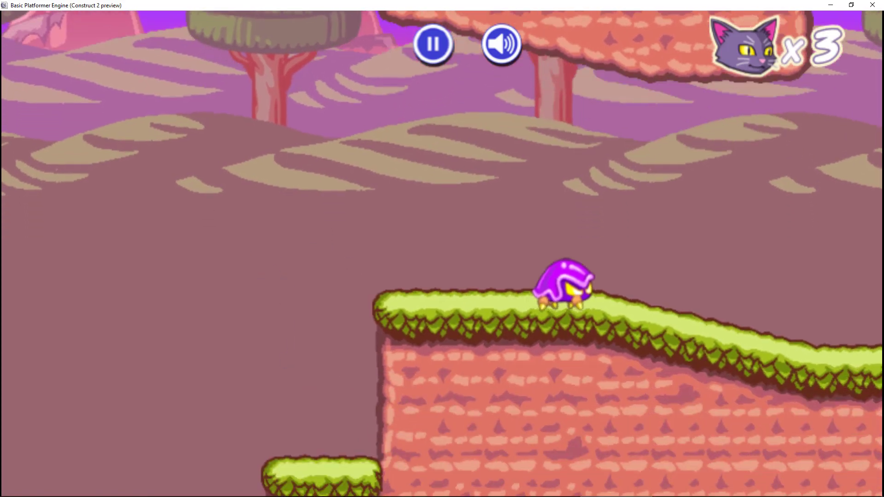
{"action": "key", "text": "Right"}
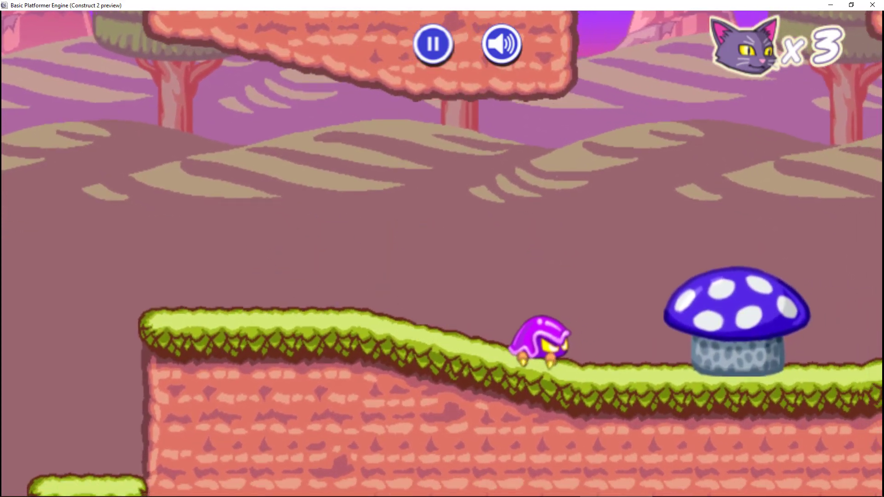
{"action": "key", "text": "Up"}
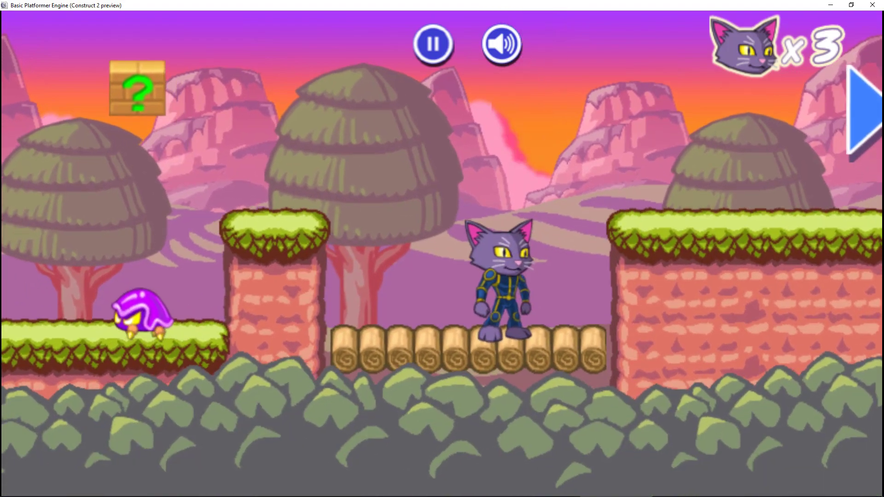
{"action": "key", "text": "Up"}
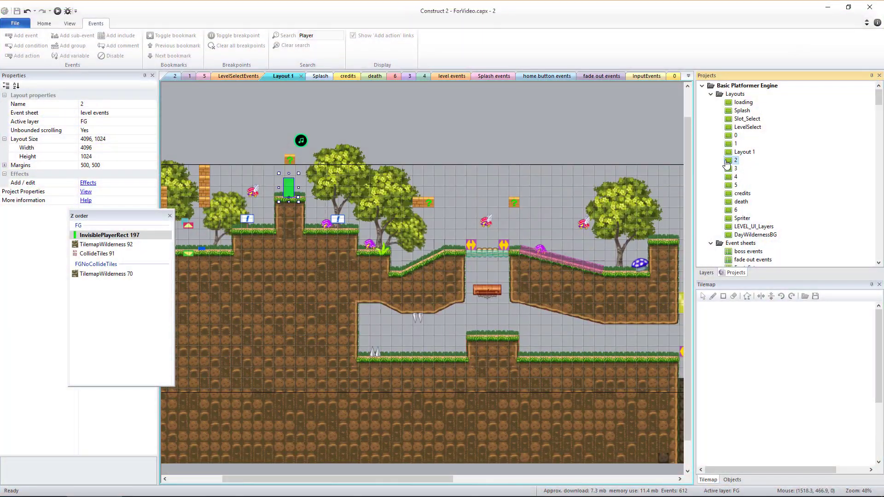
Review layouts 2, 3 and 4, and rename layouts 1 and 2 as 1a and 2a
{"action": "double_click", "coordinate": [726, 160]}
{"action": "double_click", "coordinate": [727, 170]}
{"action": "double_click", "coordinate": [728, 177]}
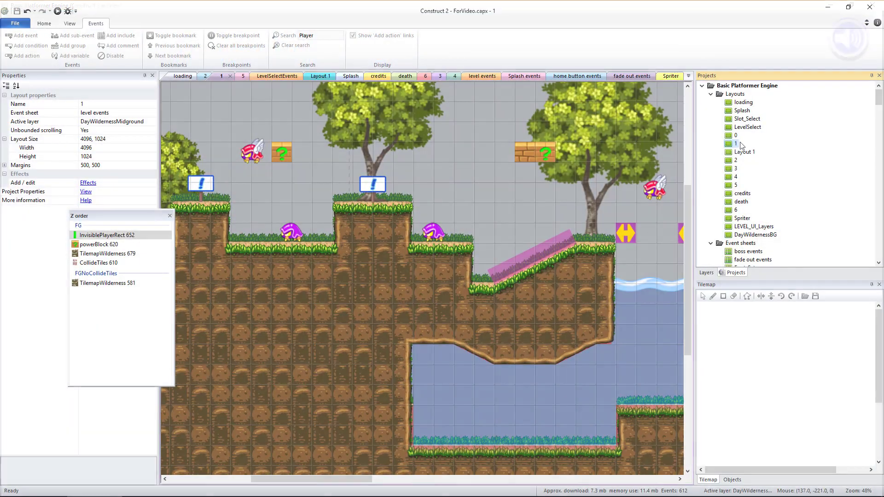
{"action": "left_click", "coordinate": [112, 105]}
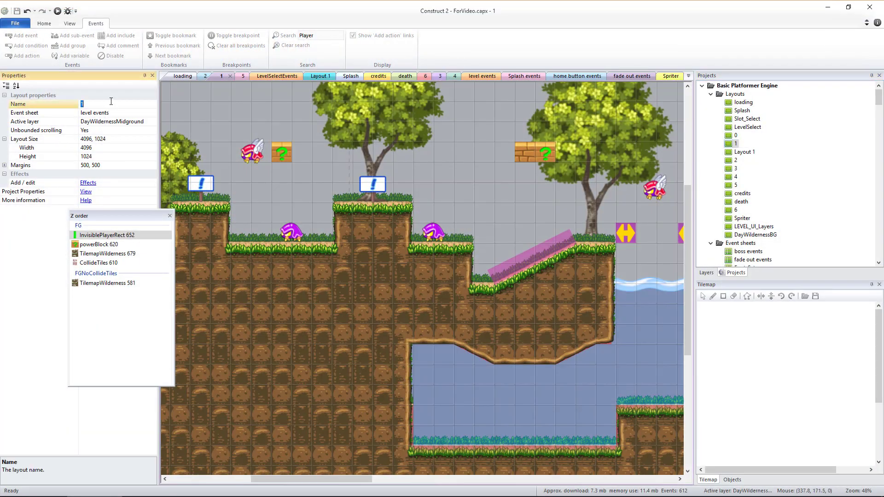
{"action": "type", "text": "a"}
{"action": "left_click", "coordinate": [729, 162]}
{"action": "left_click", "coordinate": [134, 101]}
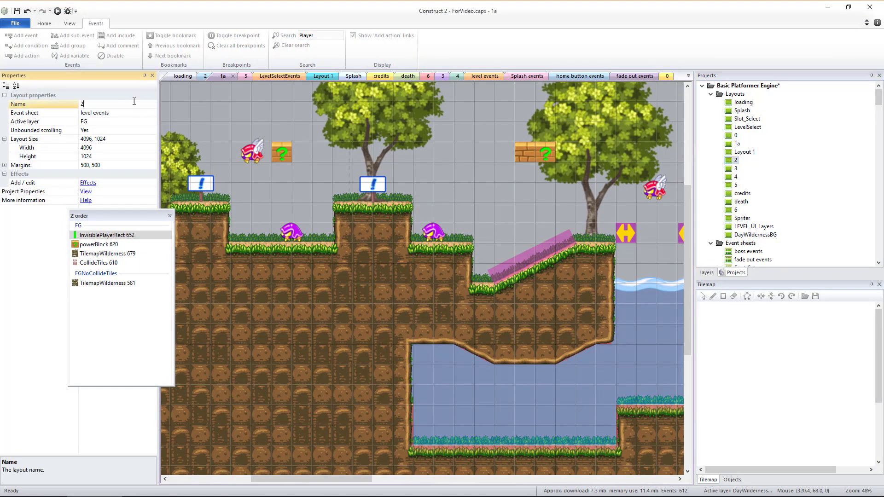
Rename layouts 3 and 4 as 3a and 4a
{"action": "left_click", "coordinate": [733, 168]}
{"action": "left_click", "coordinate": [125, 112]}
{"action": "left_click", "coordinate": [125, 105]}
{"action": "type", "text": "a"}
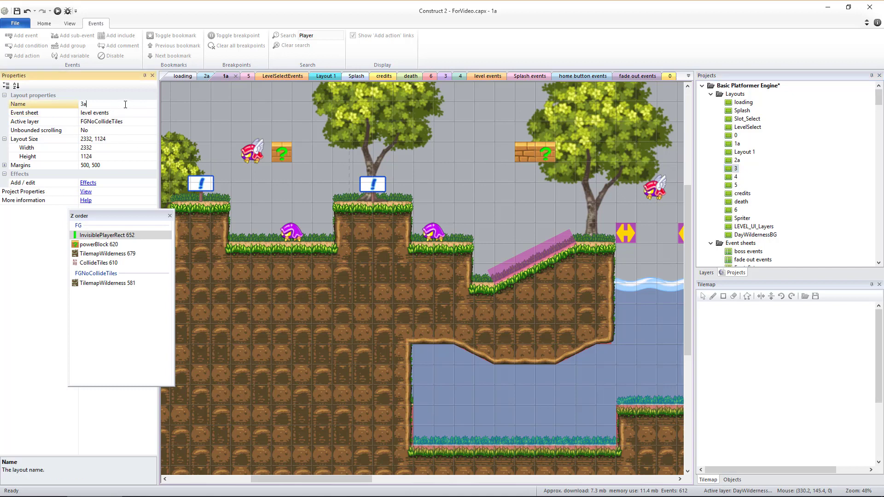
{"action": "left_click", "coordinate": [734, 178]}
{"action": "left_click", "coordinate": [121, 104]}
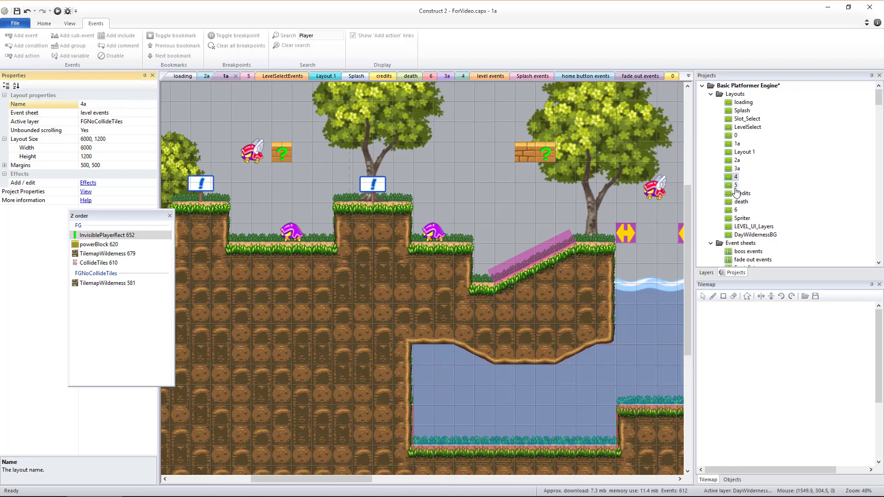
{"action": "type", "text": "a"}
Rename layouts 5 and 6 as 5a and 6a
{"action": "left_click", "coordinate": [736, 185]}
{"action": "left_click", "coordinate": [135, 105]}
{"action": "left_click", "coordinate": [736, 210]}
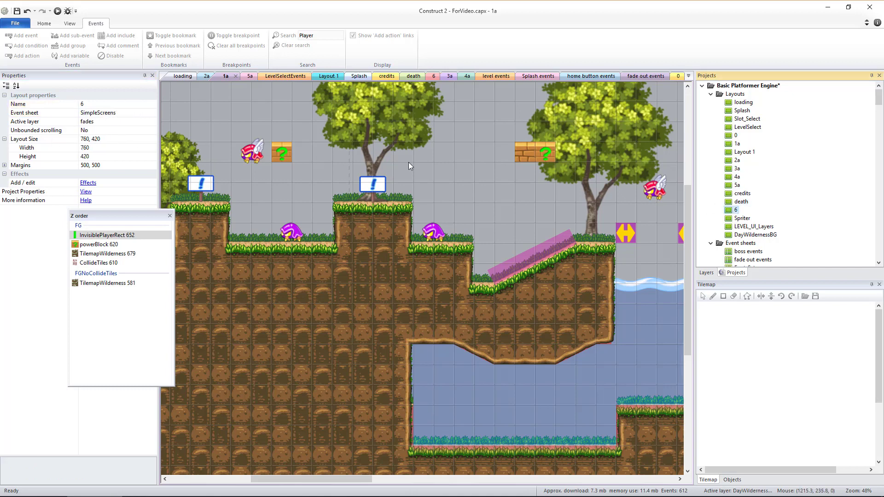
{"action": "left_click", "coordinate": [106, 104]}
{"action": "type", "text": "a"}
Rename the new level's layout, Layout 1, as 2 and open it for checking alongside 2a
{"action": "left_click", "coordinate": [737, 144]}
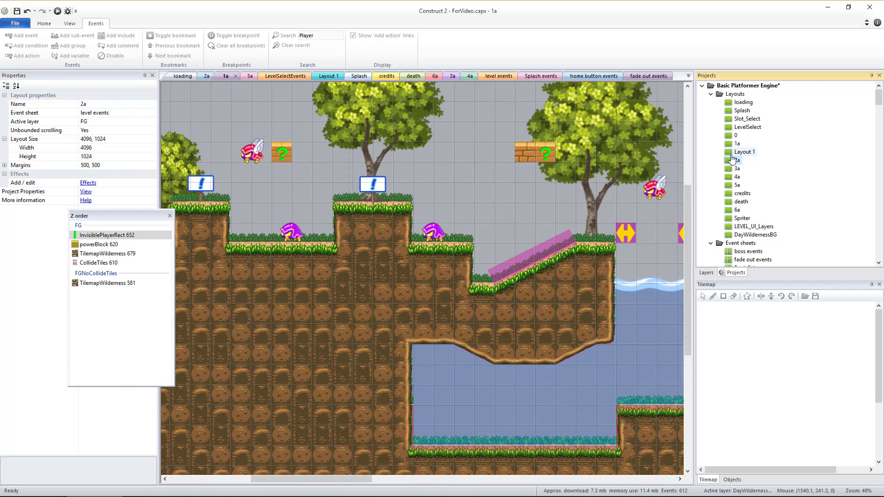
{"action": "left_click", "coordinate": [732, 153]}
{"action": "left_click", "coordinate": [124, 107]}
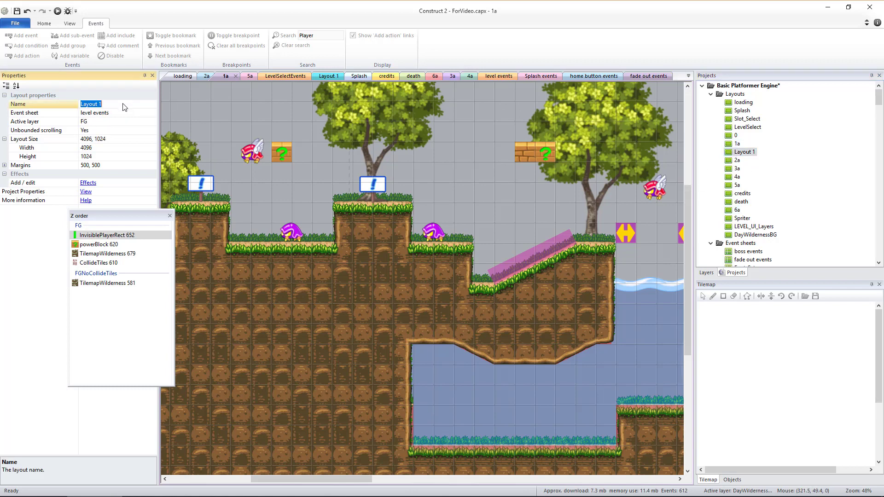
{"action": "left_click", "coordinate": [746, 169]}
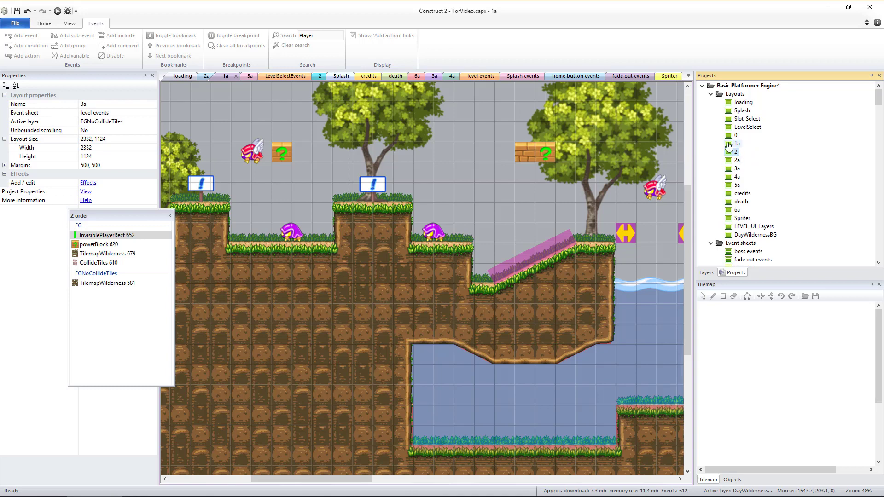
{"action": "left_click_drag", "start_coordinate": [727, 167], "coordinate": [729, 155]}
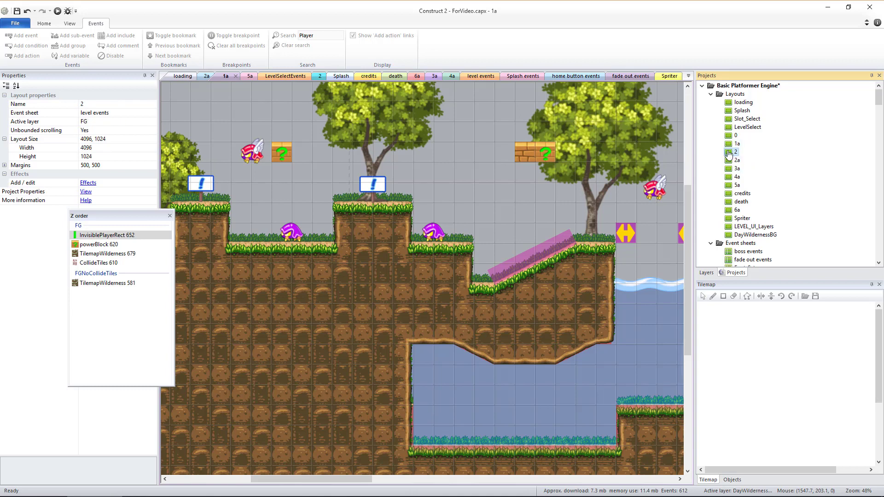
{"action": "double_click", "coordinate": [730, 160]}
{"action": "double_click", "coordinate": [730, 152]}
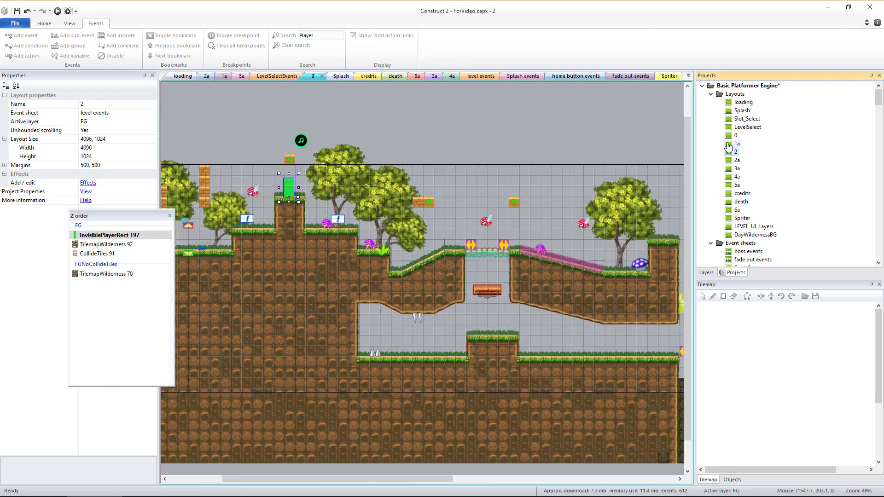
Rename layout 1a as 1 and renumber layouts 2a through 6a as 3 through 7
{"action": "double_click", "coordinate": [729, 144]}
{"action": "left_click", "coordinate": [729, 152]}
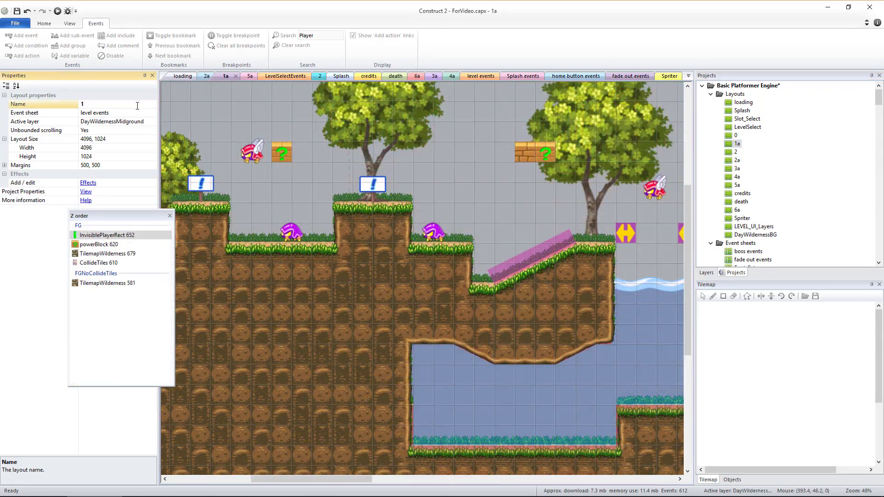
{"action": "left_click", "coordinate": [134, 104]}
{"action": "type", "text": "3"}
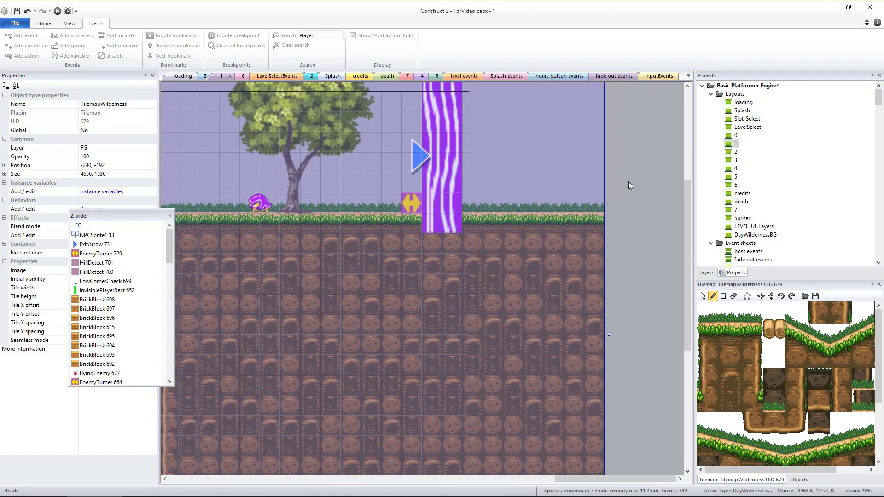
Unlock the FG layer in layout 1, lower the exitLevel object to Y -48, and uncover its instance variables
{"action": "left_click", "coordinate": [707, 273]}
{"action": "left_click", "coordinate": [718, 131]}
{"action": "left_click", "coordinate": [443, 122]}
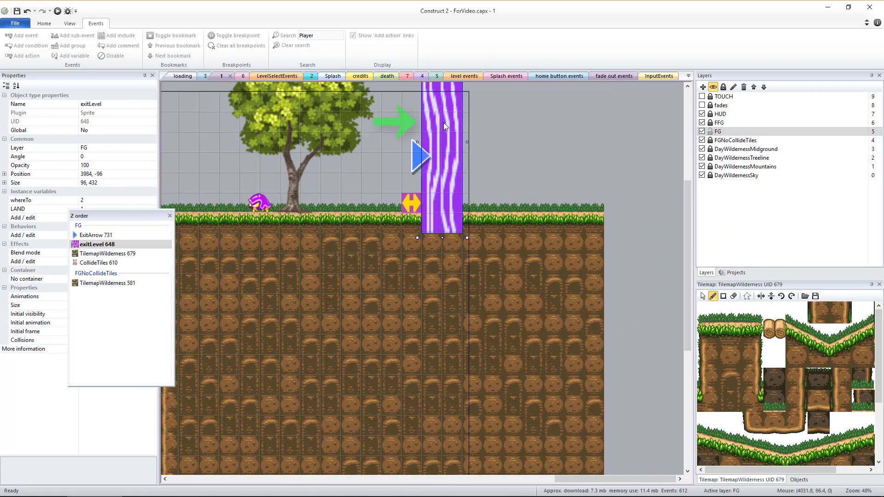
{"action": "left_click_drag", "start_coordinate": [448, 125], "coordinate": [446, 139]}
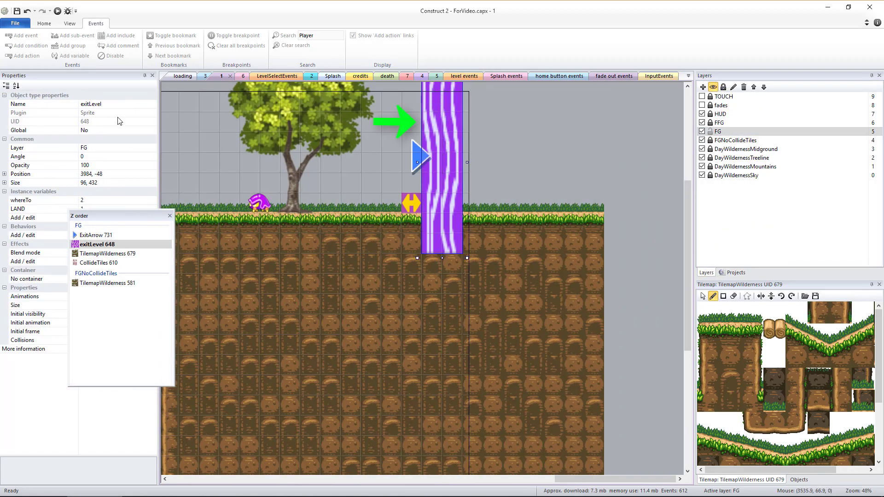
{"action": "left_click_drag", "start_coordinate": [123, 217], "coordinate": [172, 303]}
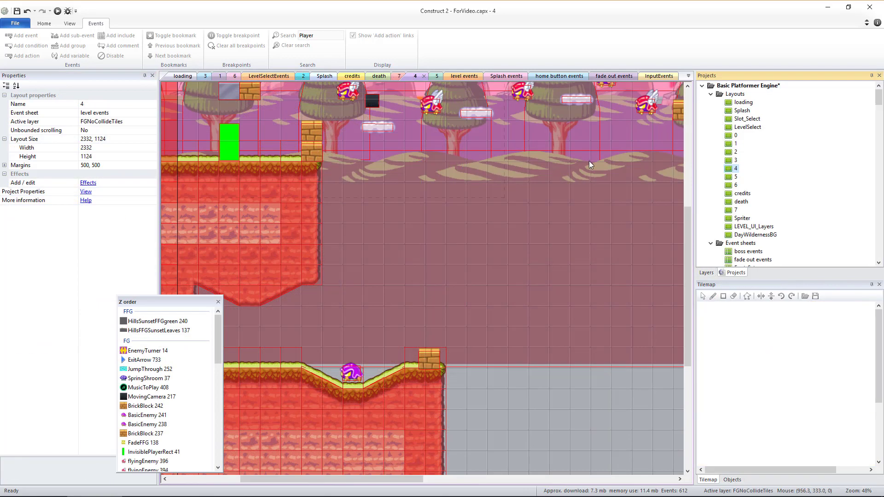
Unlock the FG layer in layout 4 and set the whereTo variable of its exitLevel object to 5
{"action": "middle_click_drag", "start_coordinate": [552, 147], "coordinate": [94, 248]}
{"action": "middle_click_drag", "start_coordinate": [550, 247], "coordinate": [231, 228]}
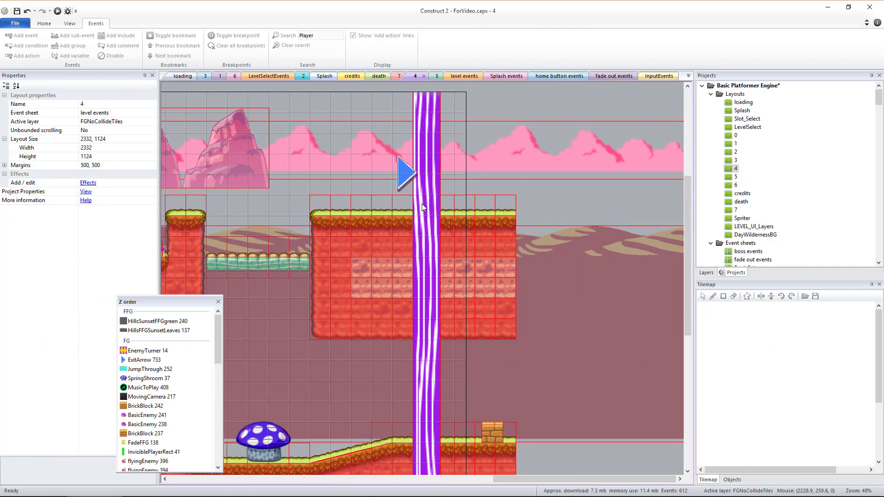
{"action": "scroll", "coordinate": [418, 298], "scroll_direction": "down", "scroll_amount": 2}
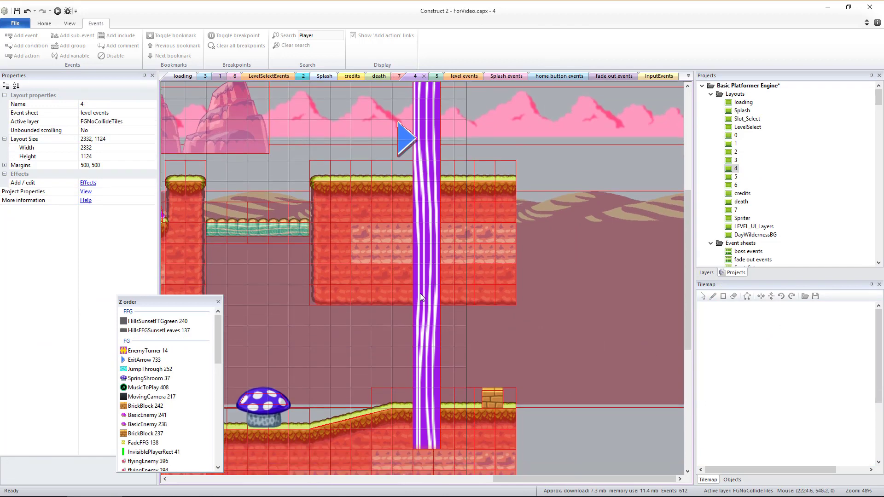
{"action": "left_click", "coordinate": [707, 273]}
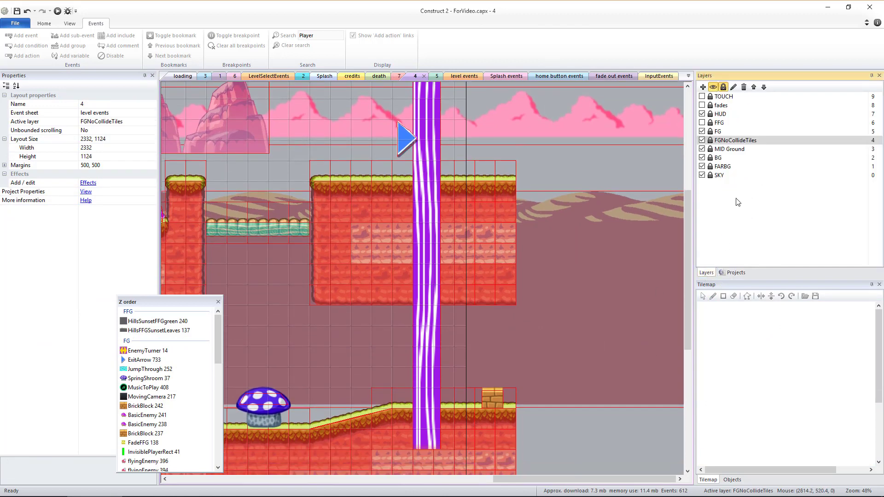
{"action": "left_click", "coordinate": [709, 133]}
{"action": "left_click", "coordinate": [437, 192]}
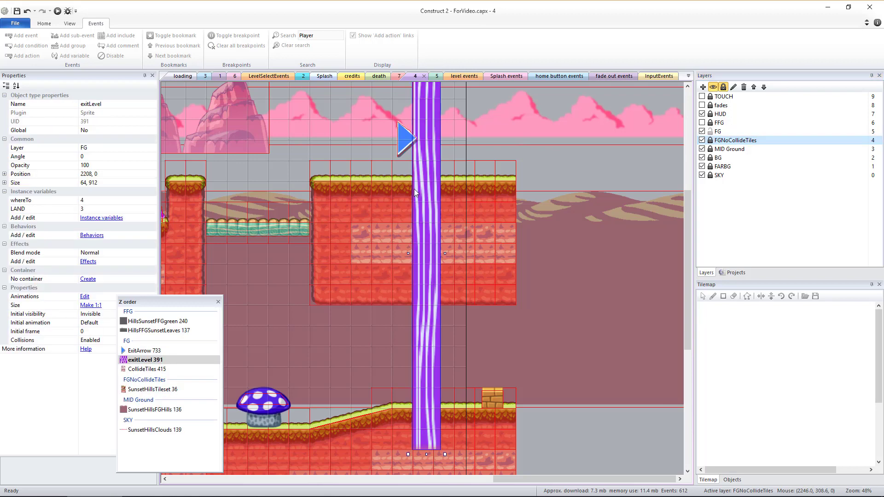
{"action": "left_click", "coordinate": [96, 202]}
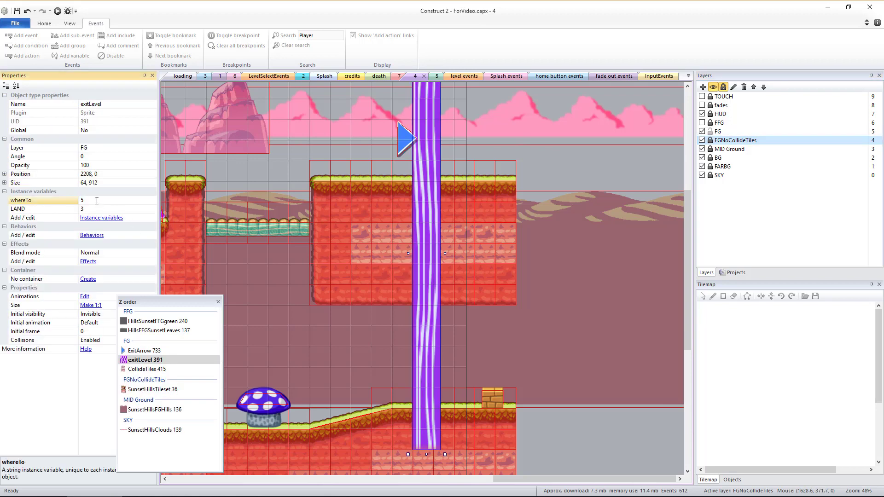